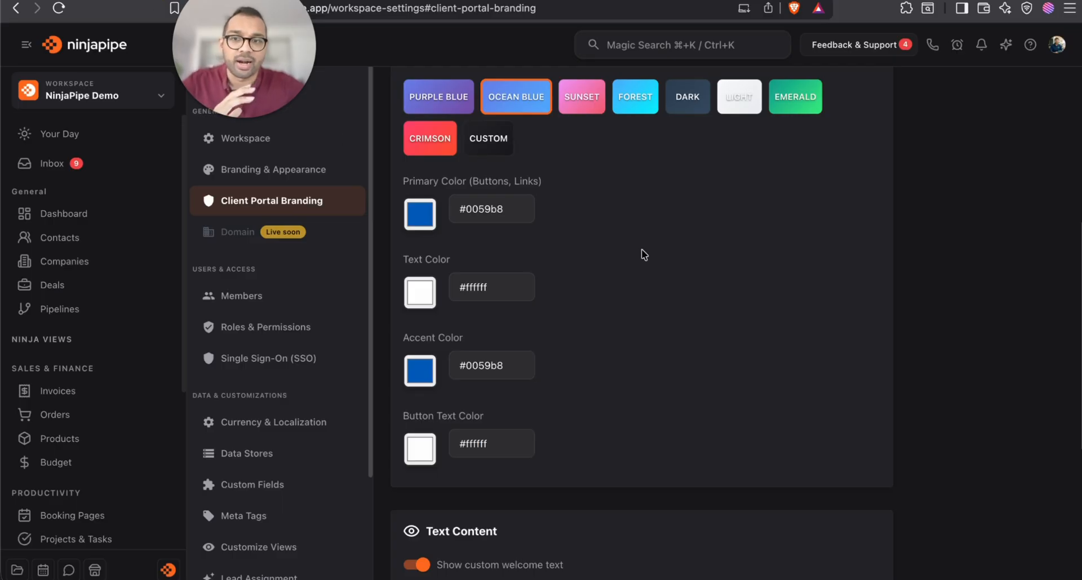
# Look through the client portal branding settings in the workspace settings
pyautogui.scroll(7, 642, 249)
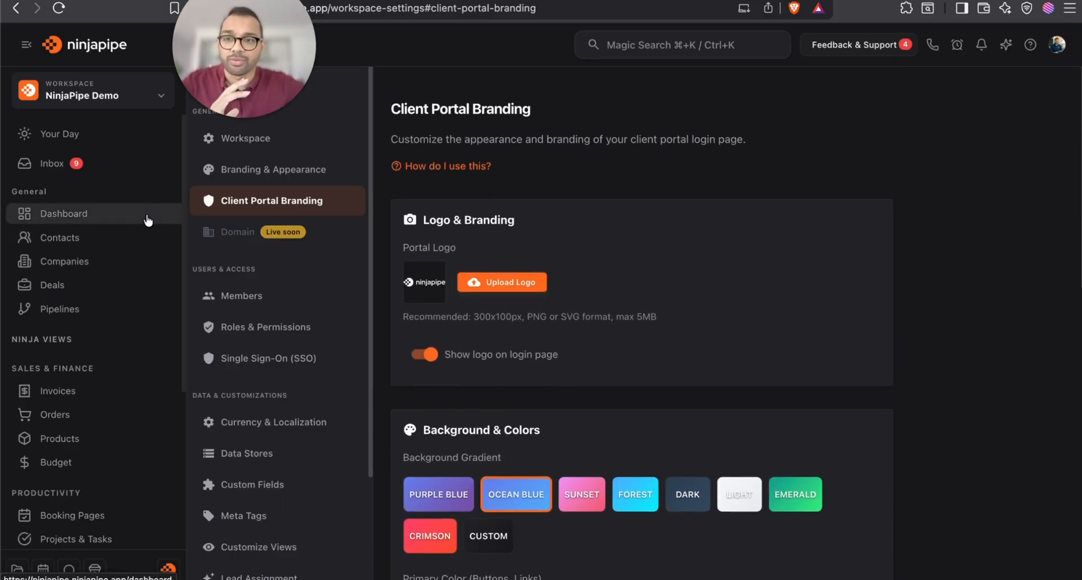
pyautogui.click(1057, 45)
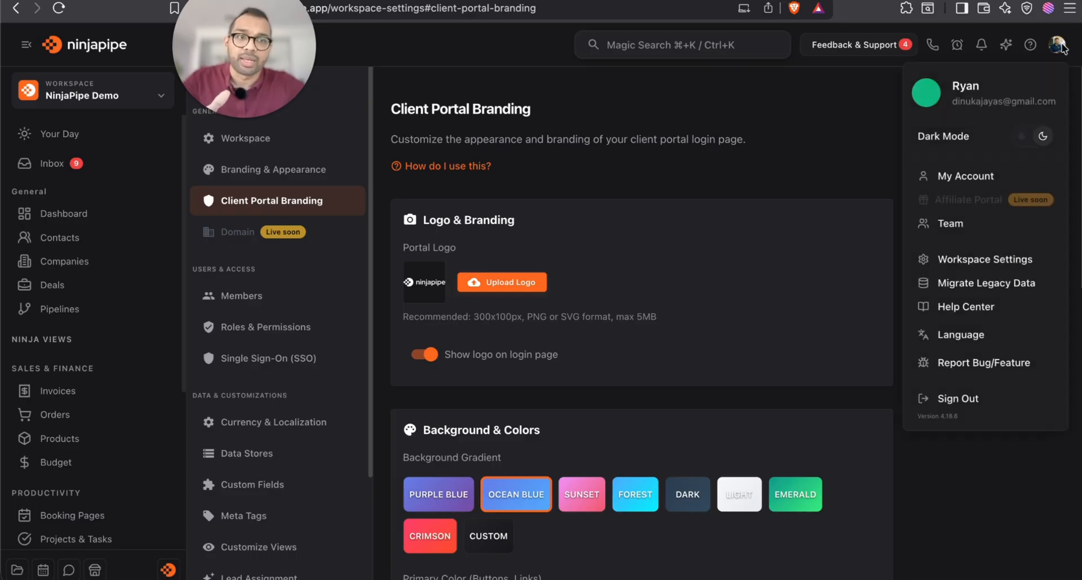
pyautogui.click(990, 267)
pyautogui.click(297, 202)
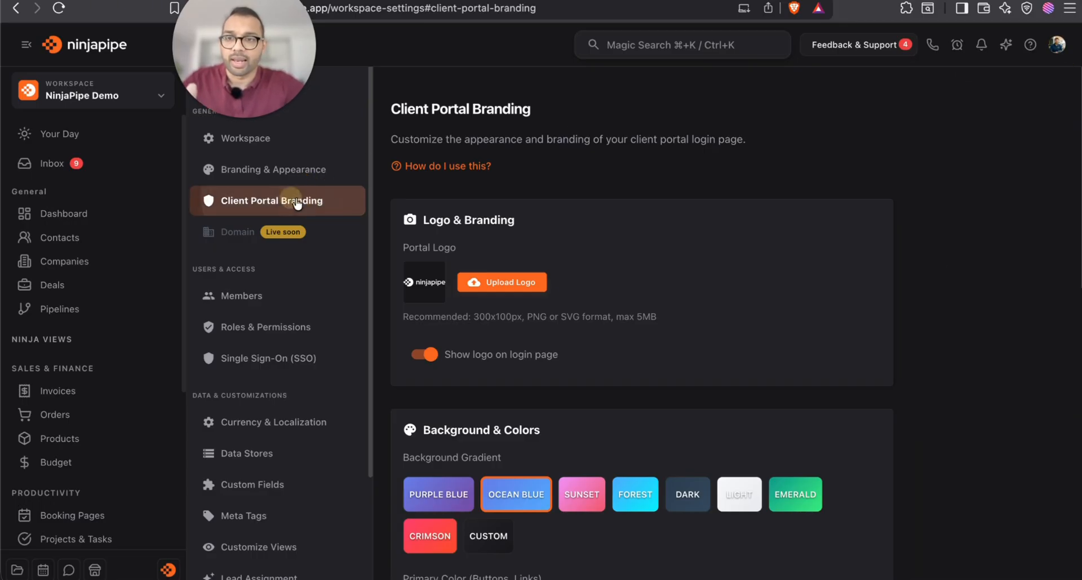
pyautogui.scroll(-3, 713, 287)
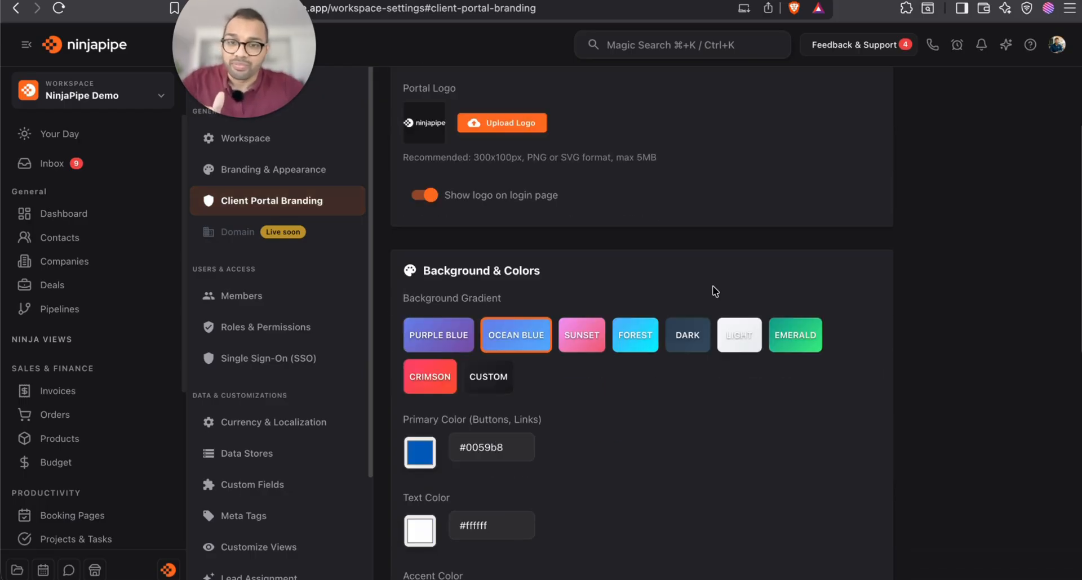
pyautogui.scroll(-2, 714, 291)
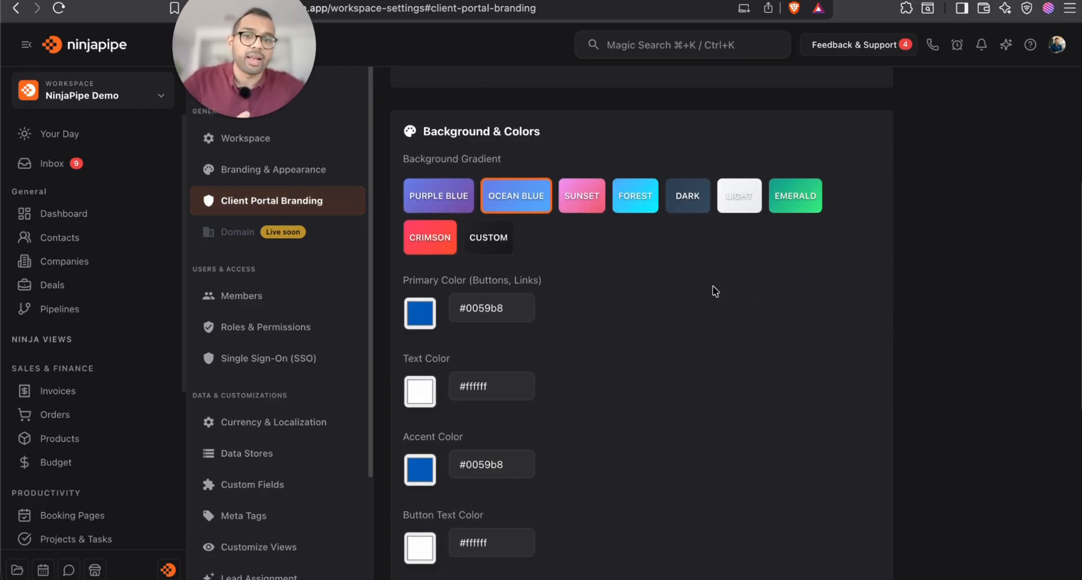
pyautogui.scroll(-1, 715, 290)
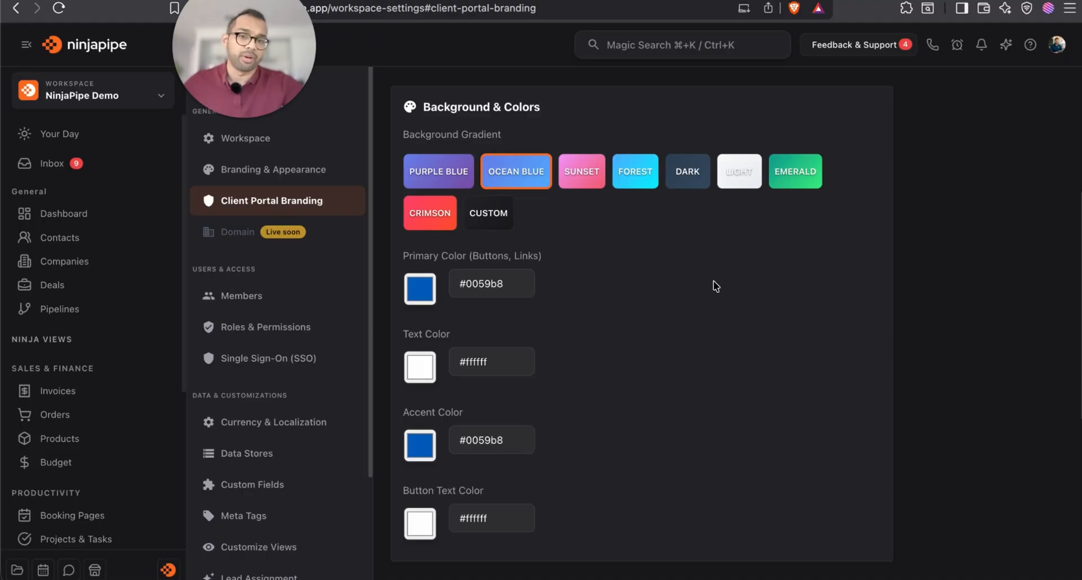
pyautogui.scroll(-4, 715, 286)
pyautogui.scroll(-2, 713, 286)
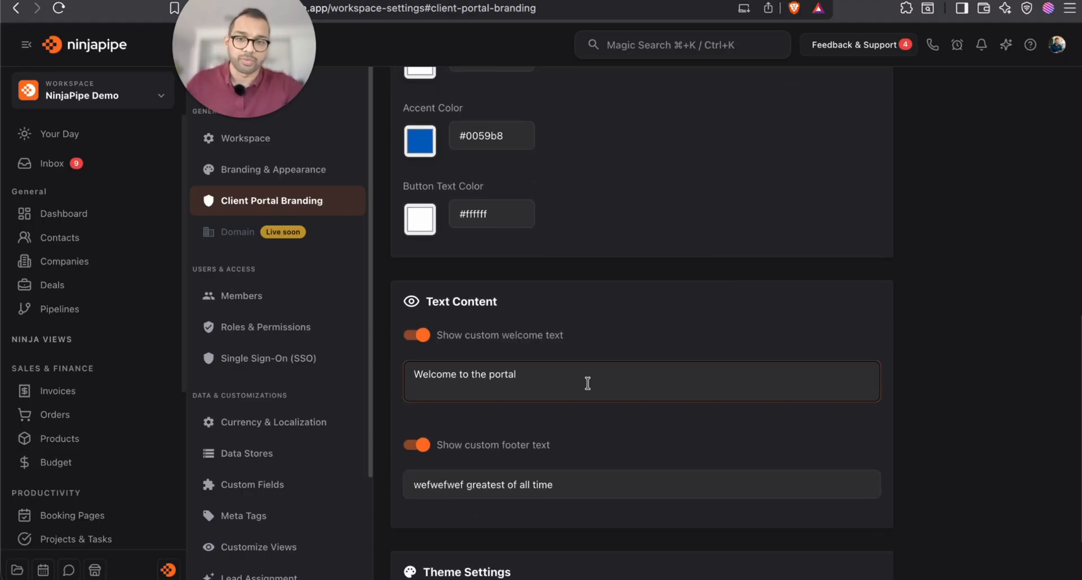
pyautogui.scroll(-4, 586, 382)
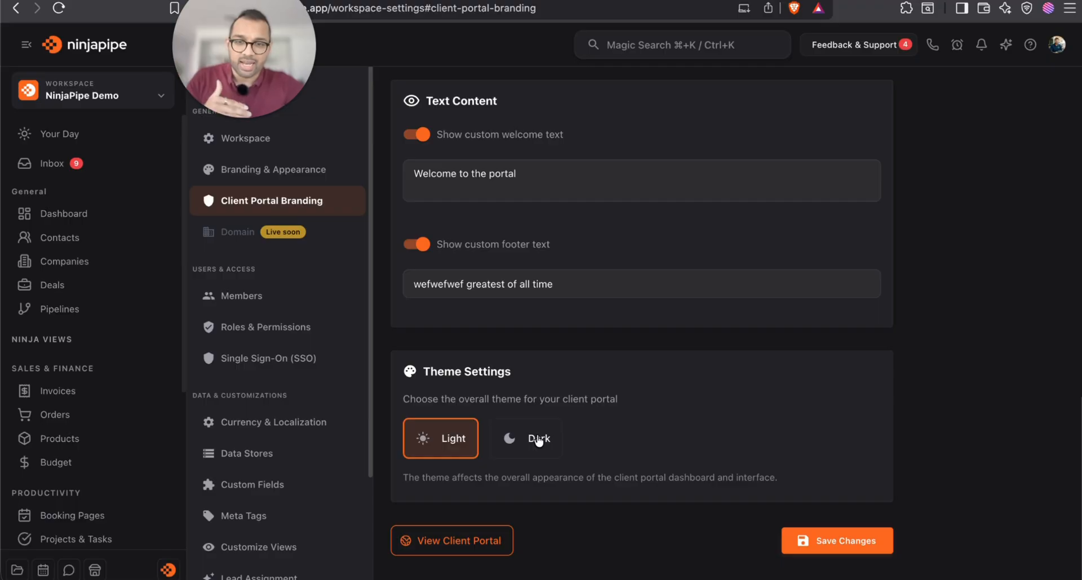
pyautogui.scroll(15, 538, 442)
pyautogui.scroll(-3, 648, 292)
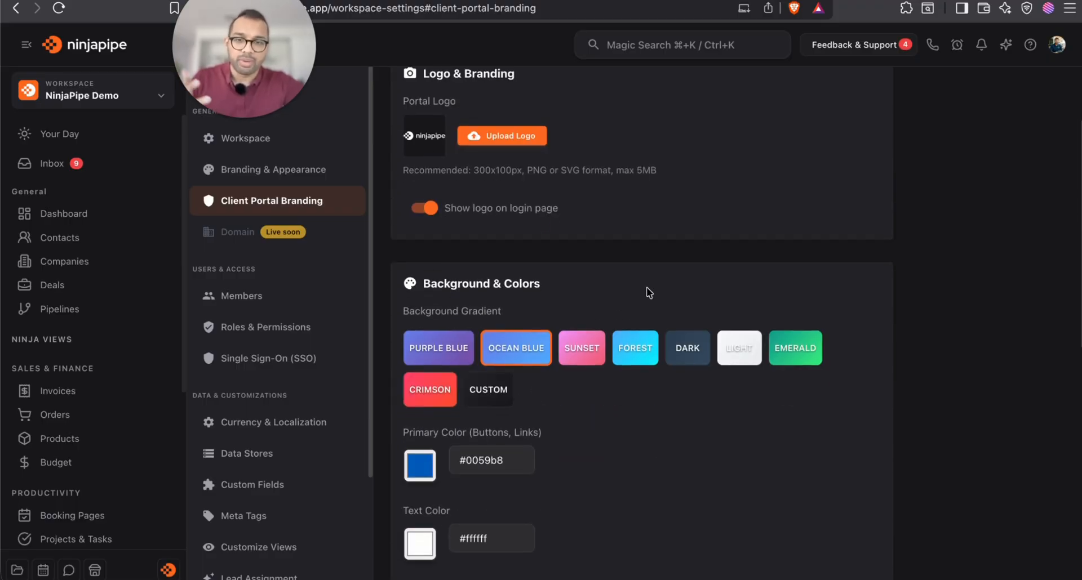
pyautogui.scroll(-2, 647, 287)
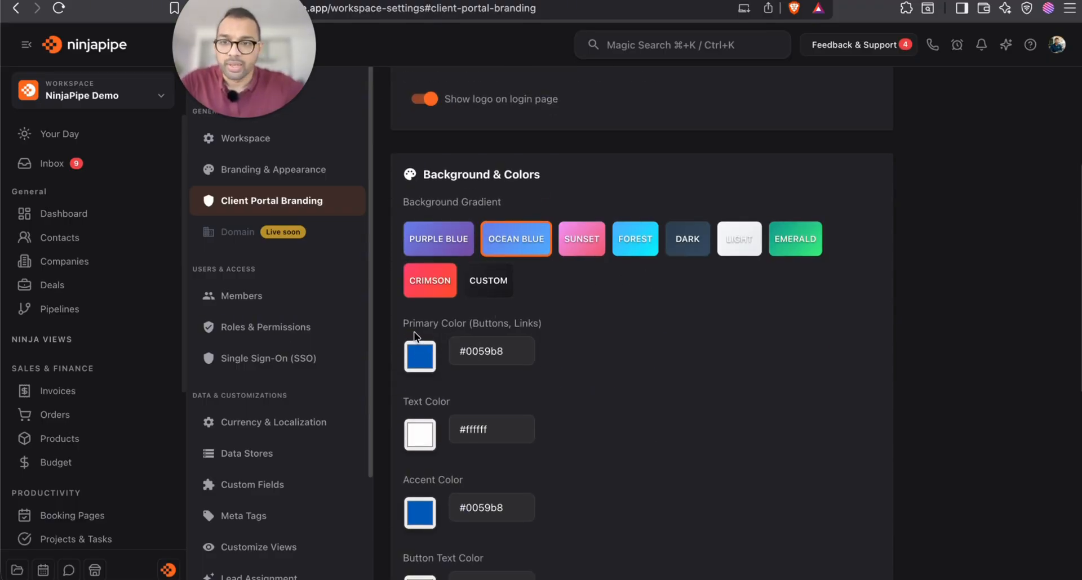
# Open the client contact's record from Contacts and show its more-actions menu
pyautogui.click(103, 238)
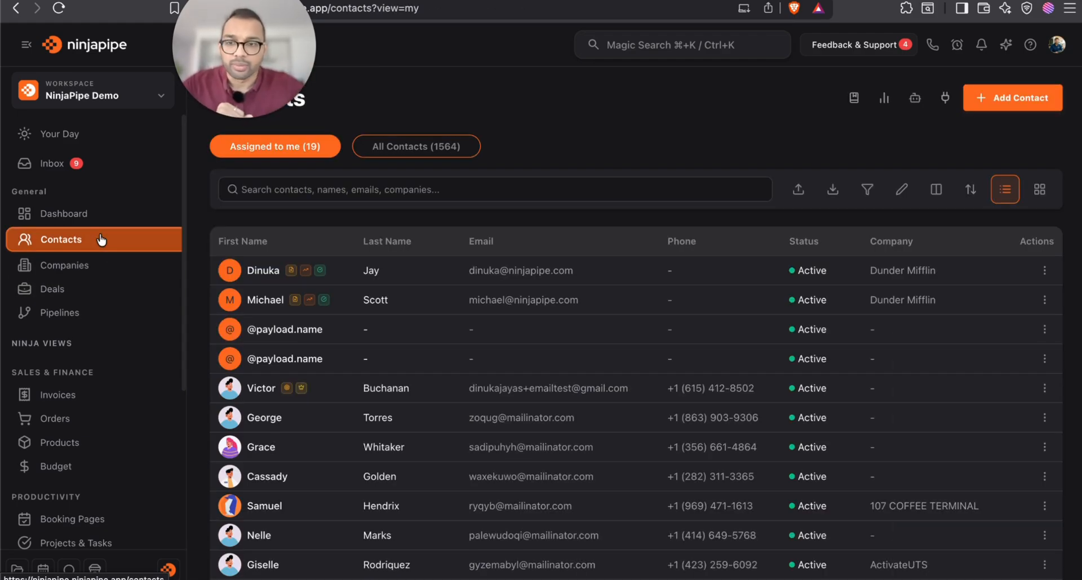
pyautogui.click(330, 395)
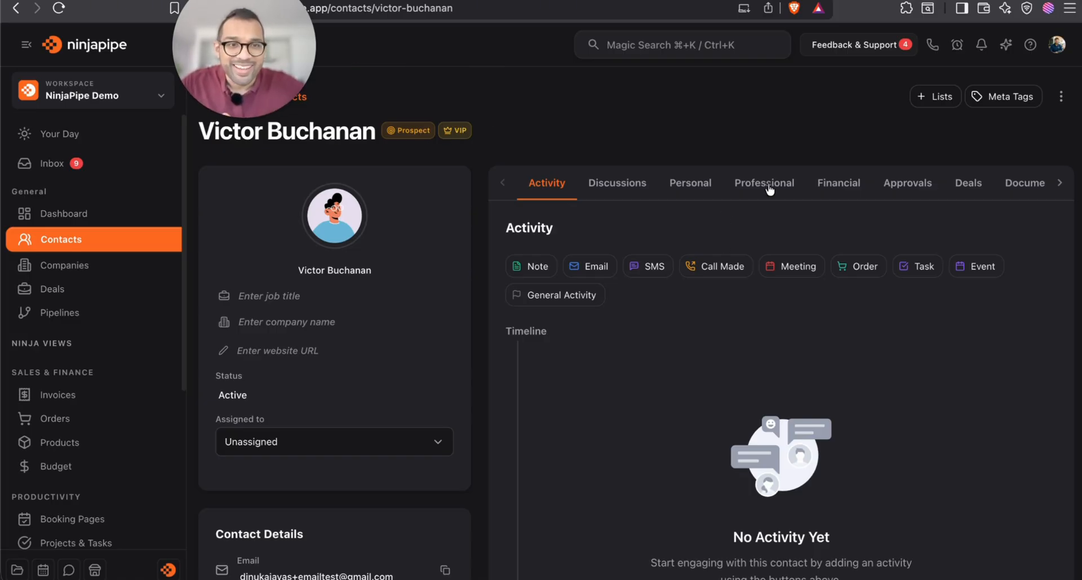
pyautogui.click(1061, 97)
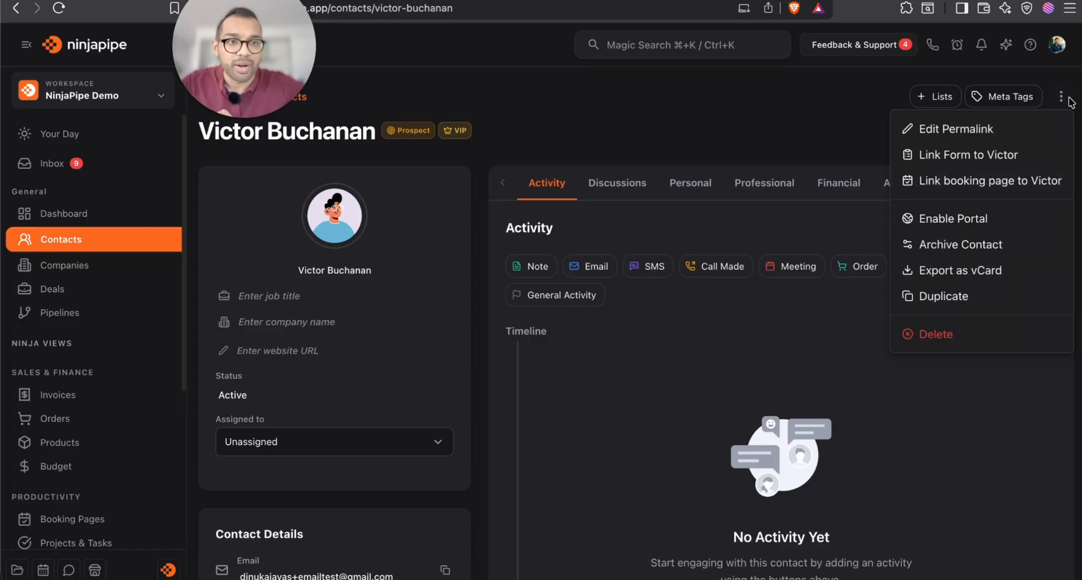
# Enable portal access for the contact with a password, then dismiss the browser's save-password prompt
pyautogui.click(981, 223)
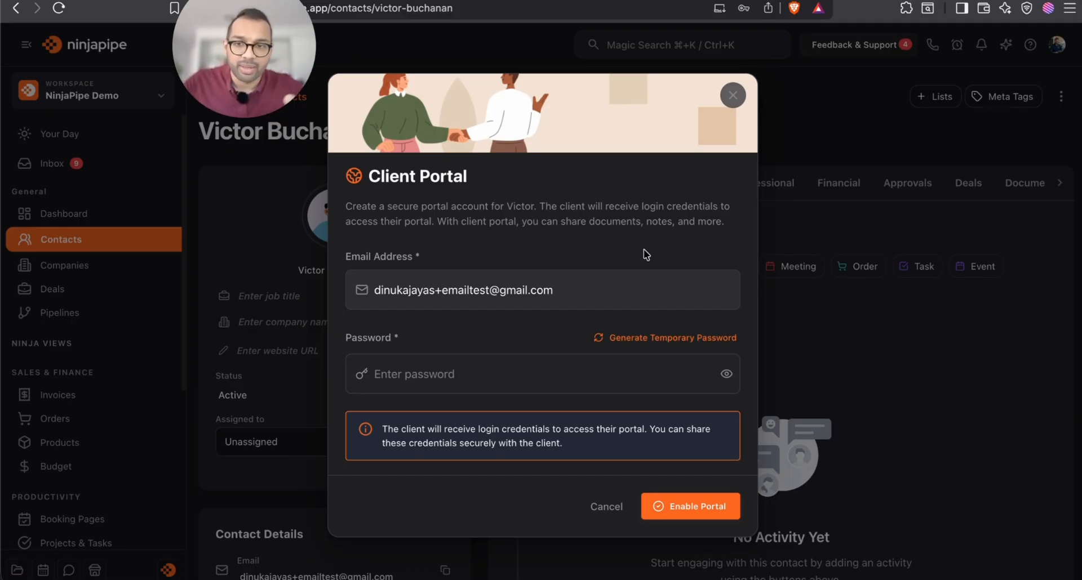
pyautogui.click(486, 368)
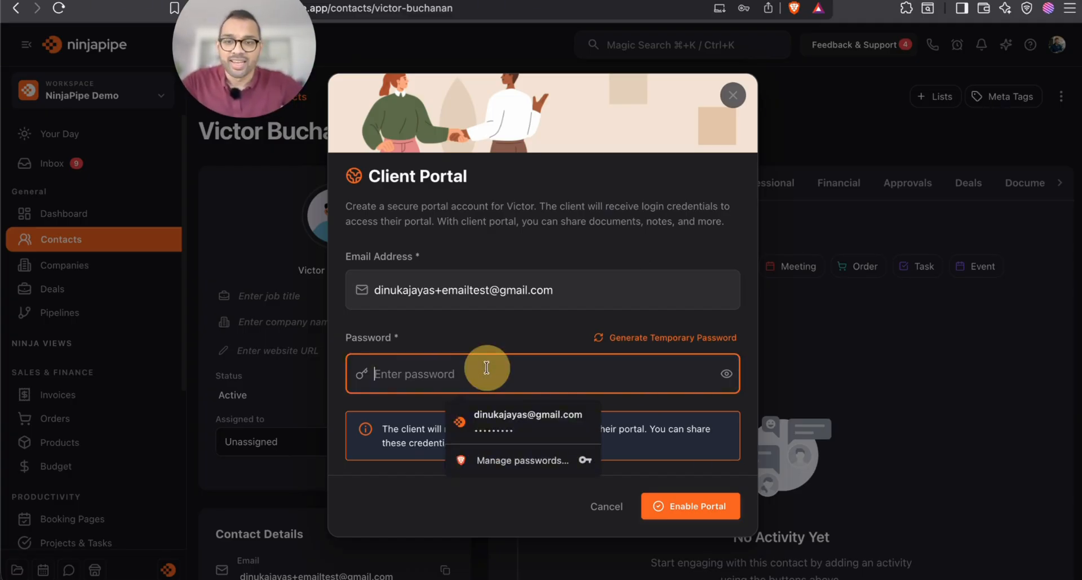
pyautogui.write('pa')
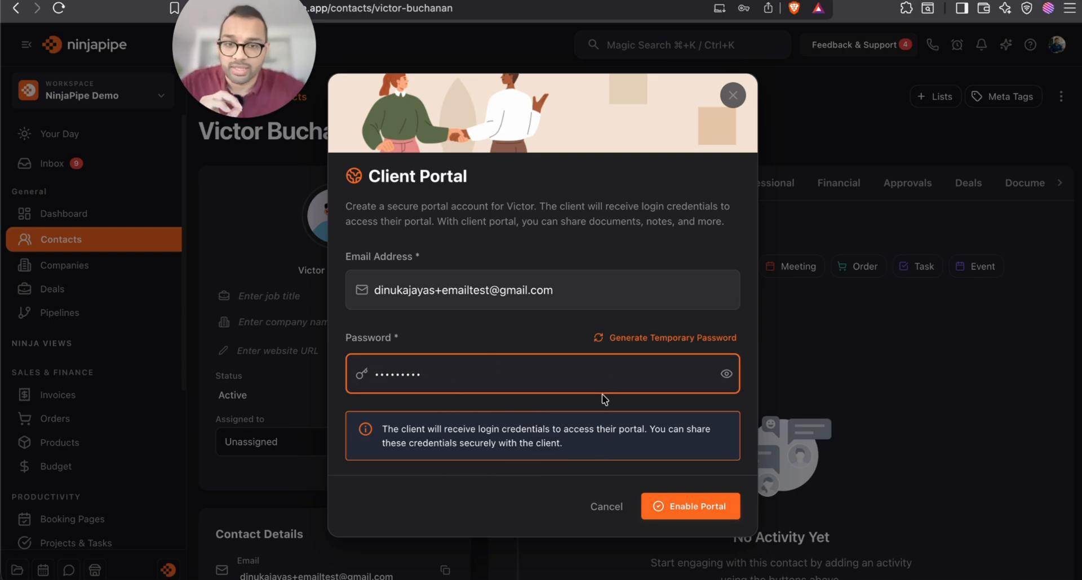
pyautogui.click(689, 507)
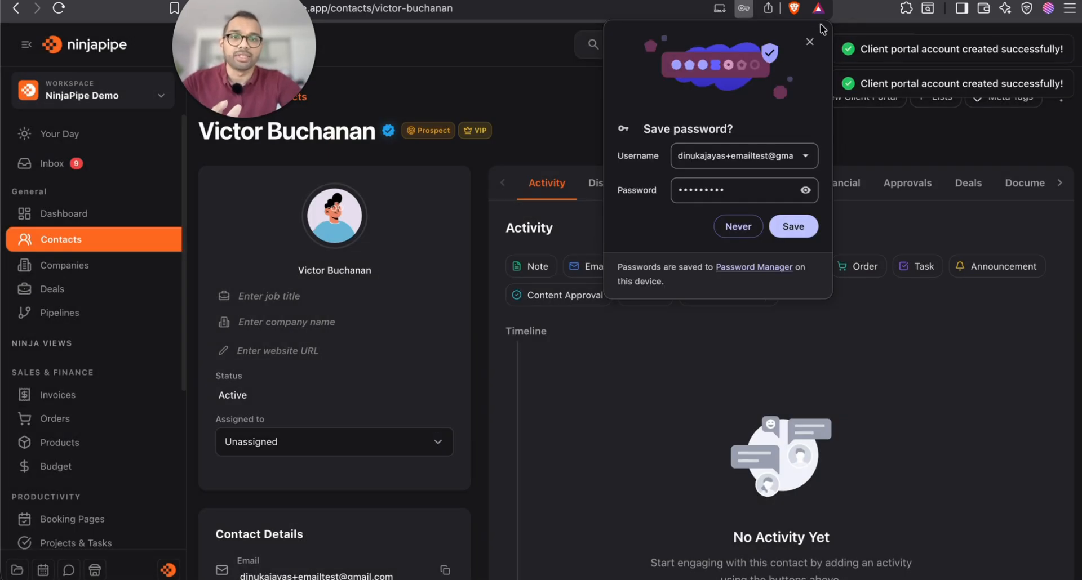
pyautogui.click(810, 42)
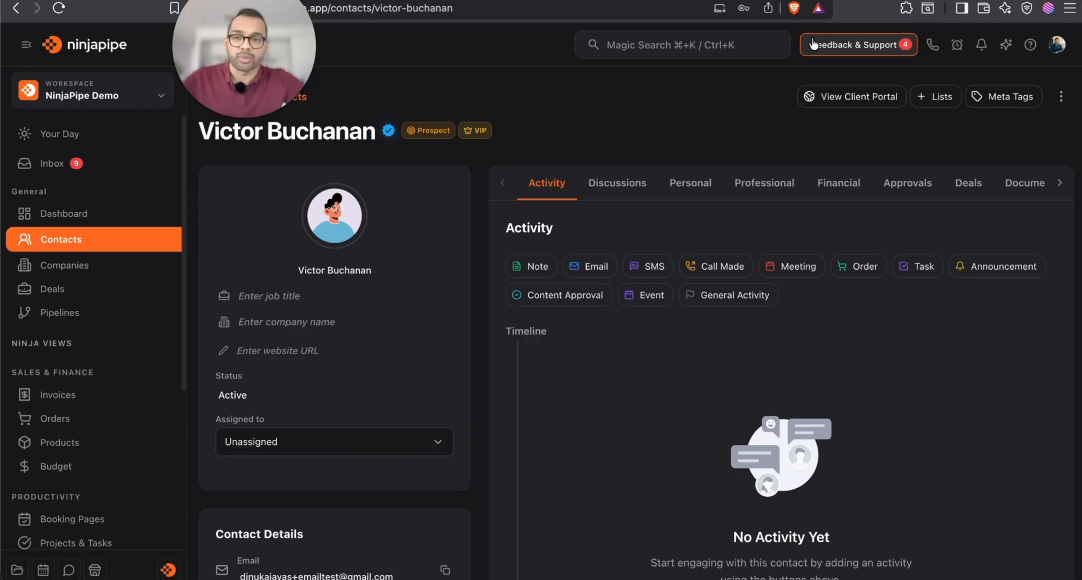
# Copy the contact's email address into the portal login's Email field
pyautogui.moveTo(388, 134)
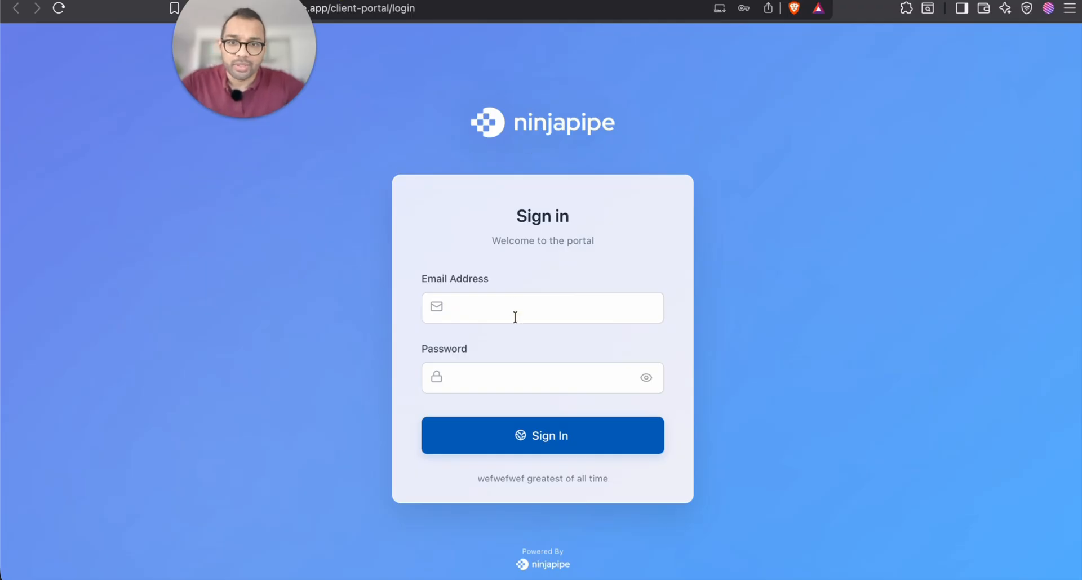
pyautogui.click(514, 316)
pyautogui.click(468, 378)
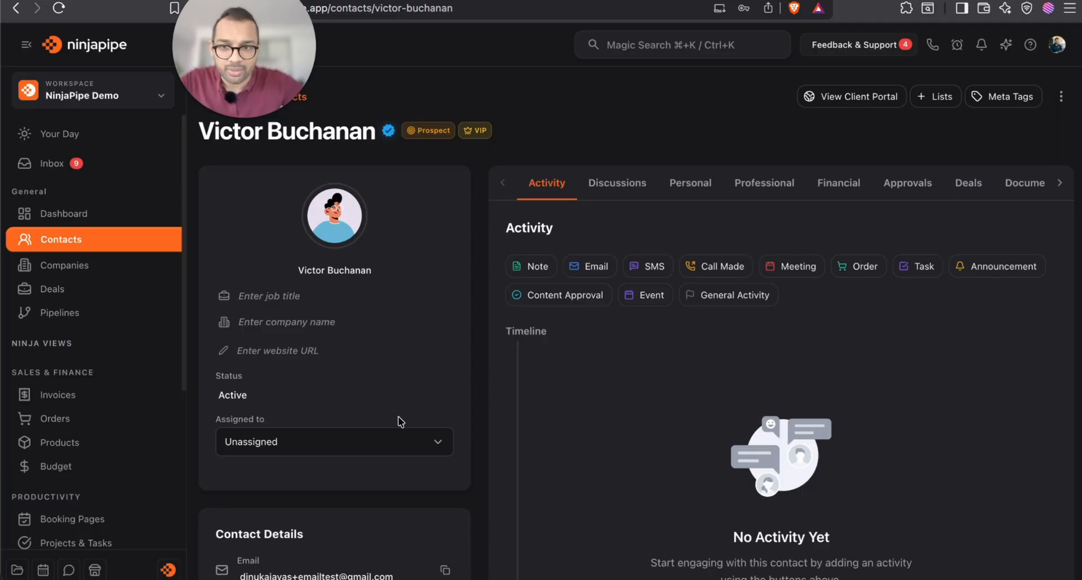
pyautogui.scroll(-5, 398, 421)
pyautogui.click(444, 295)
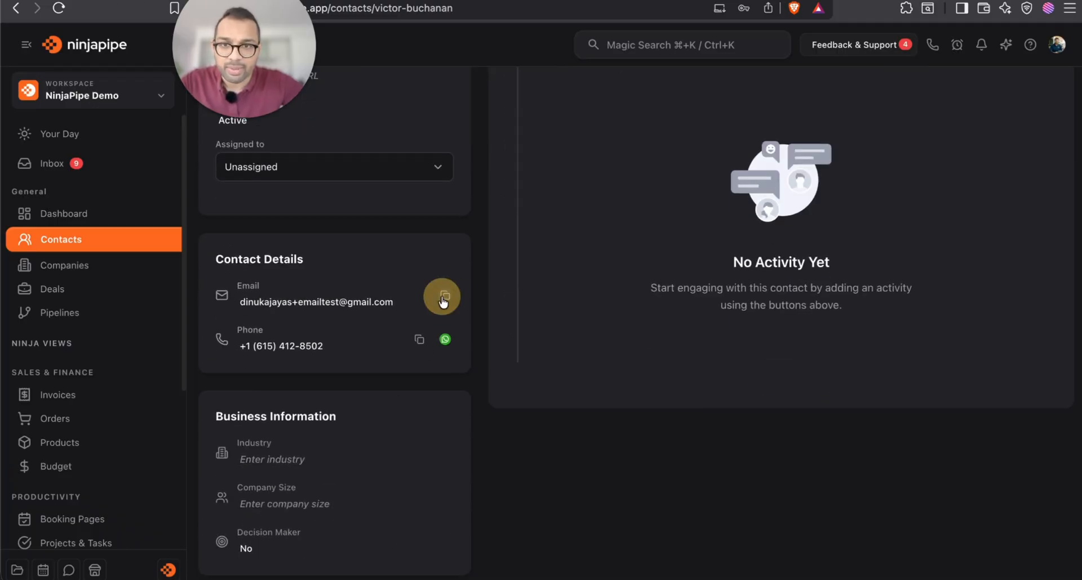
pyautogui.scroll(5, 444, 295)
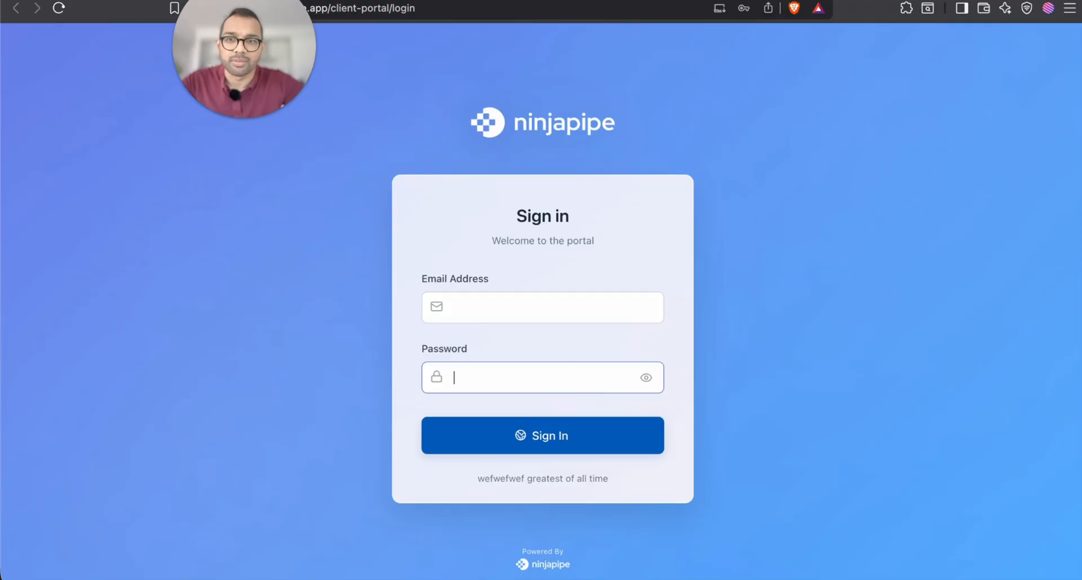
pyautogui.click(579, 303)
pyautogui.press('super+v')
# Enter the portal account password and sign in as the client
pyautogui.click(509, 373)
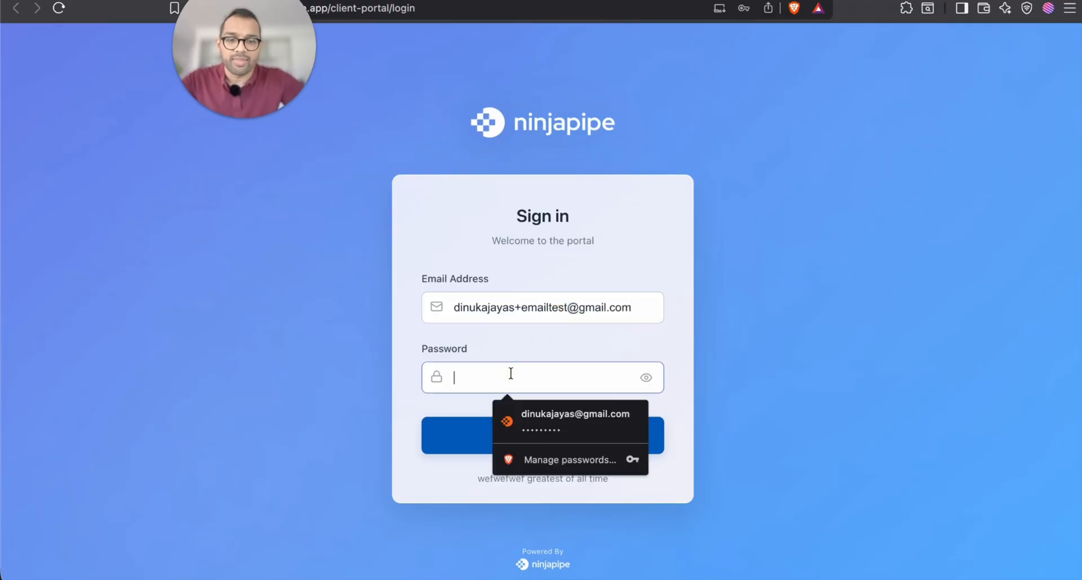
pyautogui.write('123456')
pyautogui.press('super+a')
pyautogui.write('123456789')
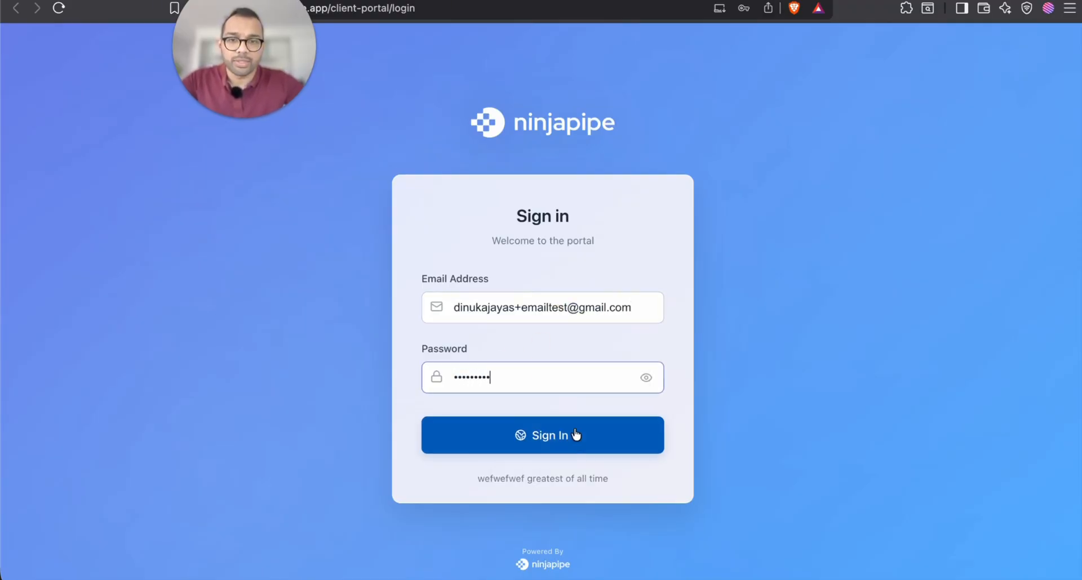
pyautogui.click(574, 437)
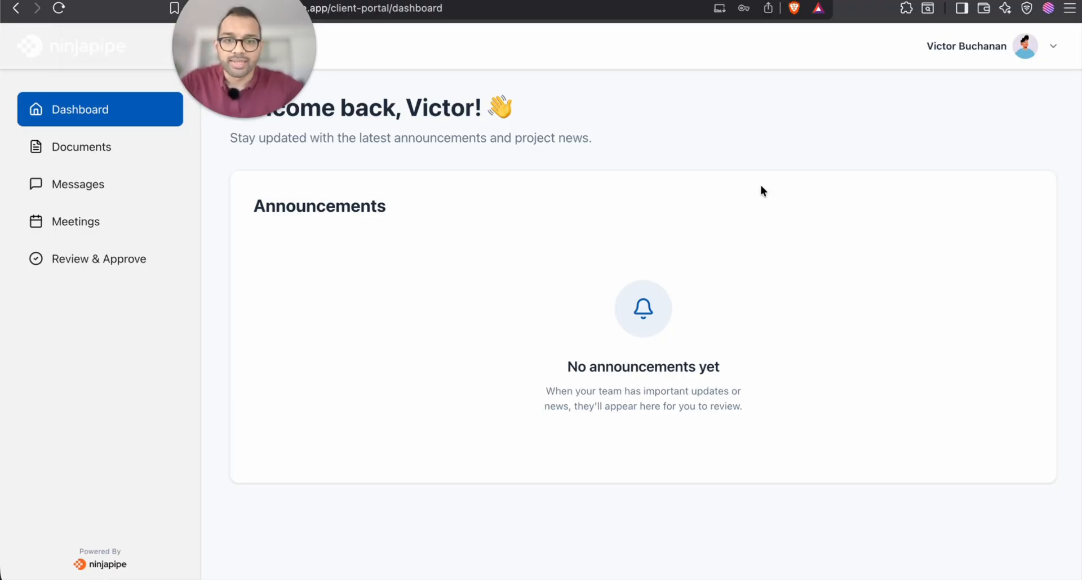
# Check the portal's Documents, Messages, Meetings and Review & Approve pages, then return to the admin contact record
pyautogui.click(53, 150)
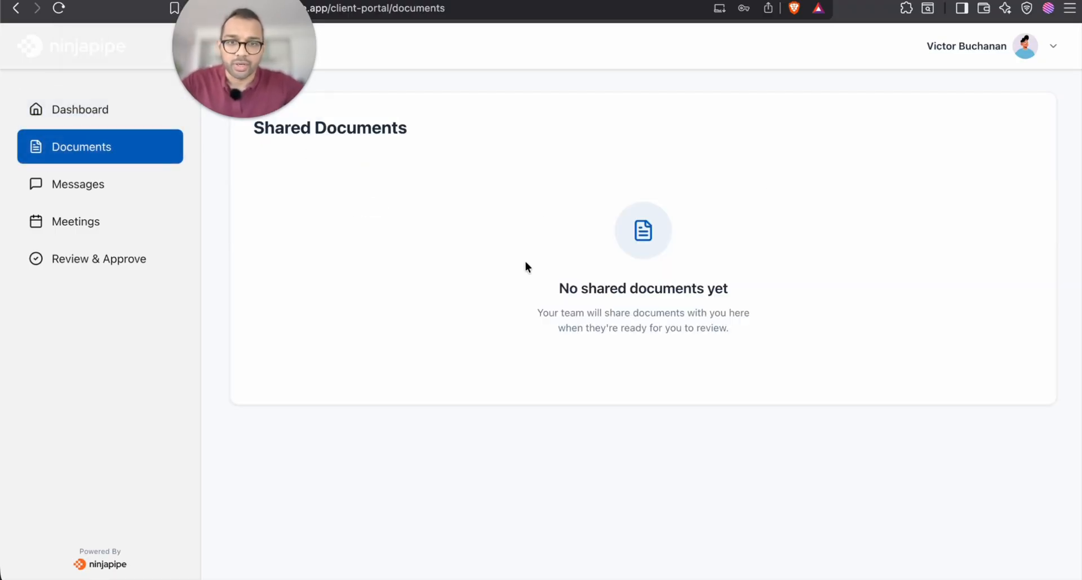
pyautogui.click(141, 201)
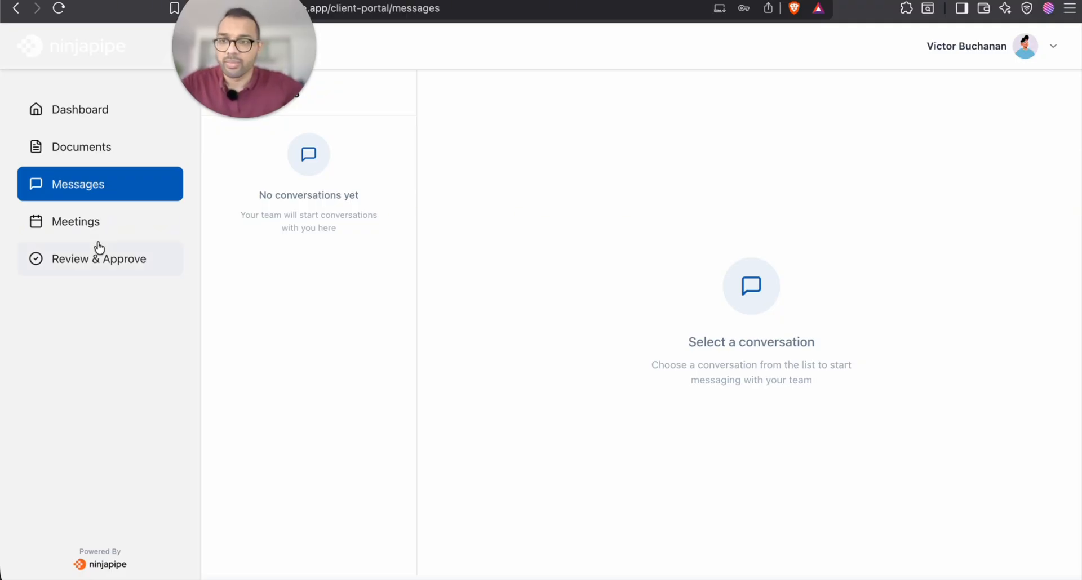
pyautogui.click(62, 219)
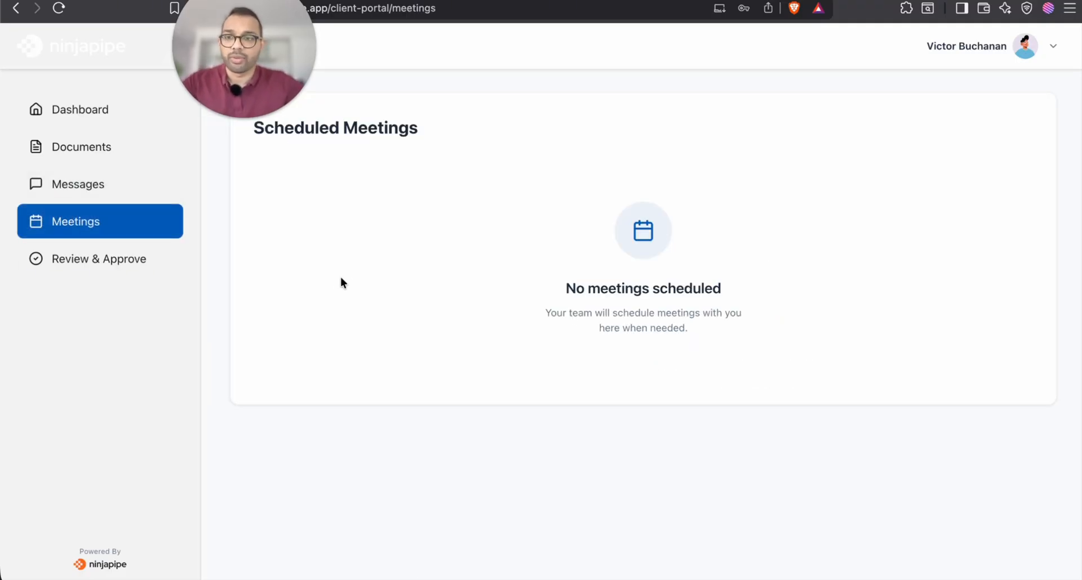
pyautogui.click(137, 262)
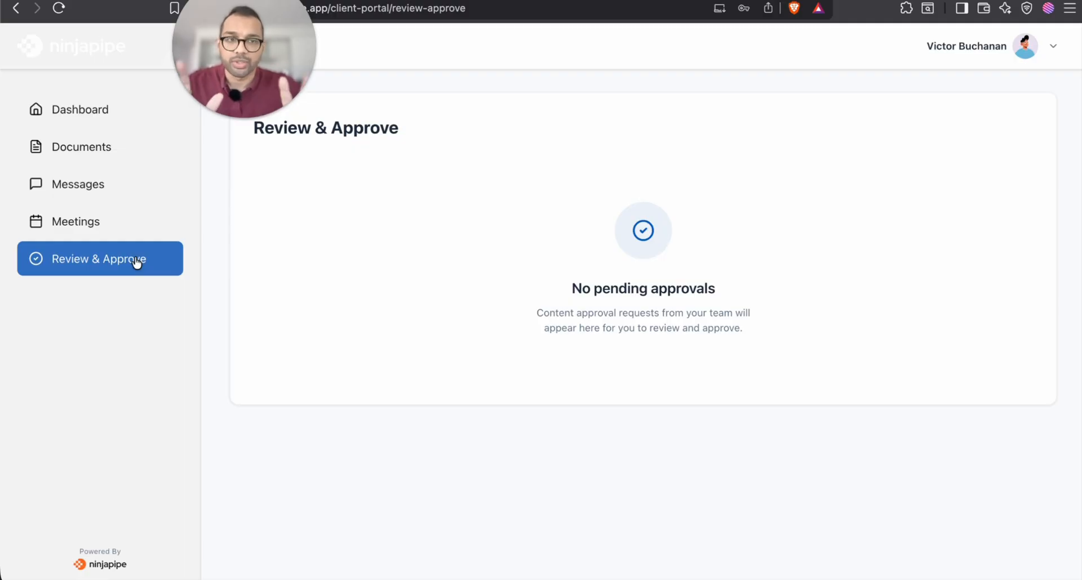
pyautogui.click(129, 100)
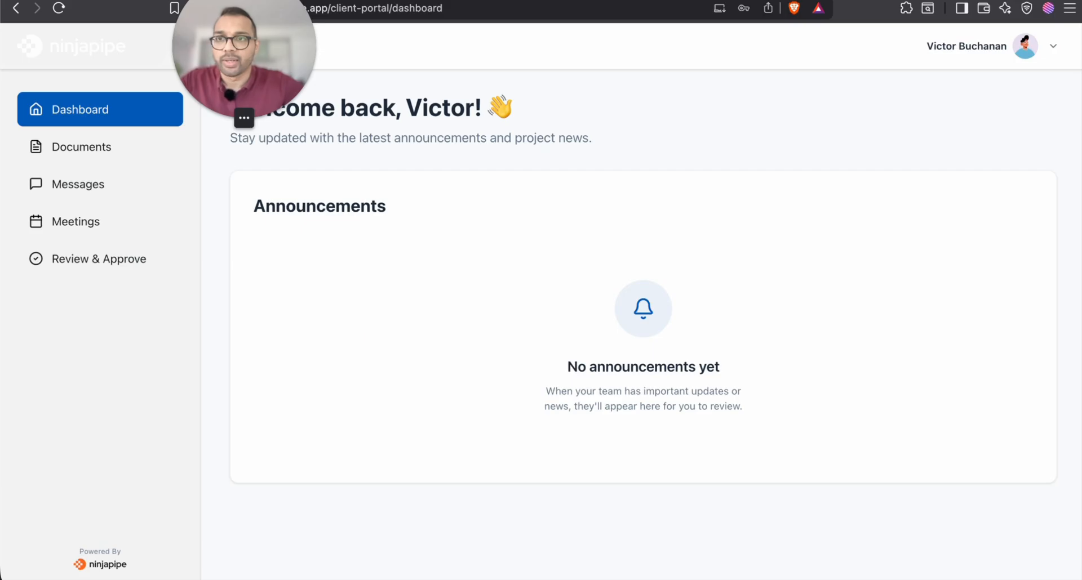
pyautogui.click(159, 0)
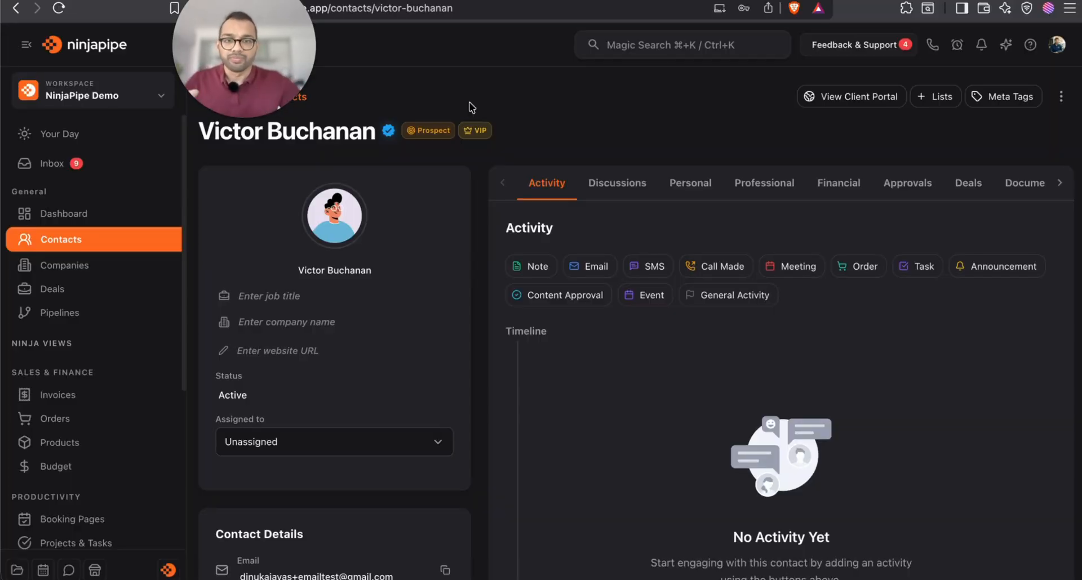
# Add an announcement titled 'Welcome to our agency!' with an onboarding description
pyautogui.click(993, 269)
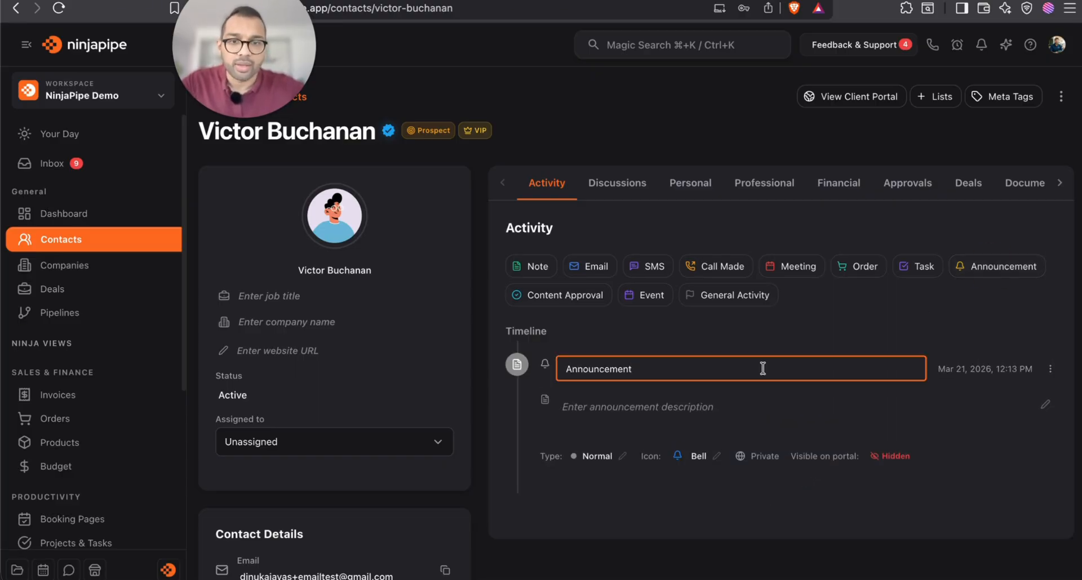
pyautogui.doubleClick(685, 373)
pyautogui.write('Welcome to our agency!')
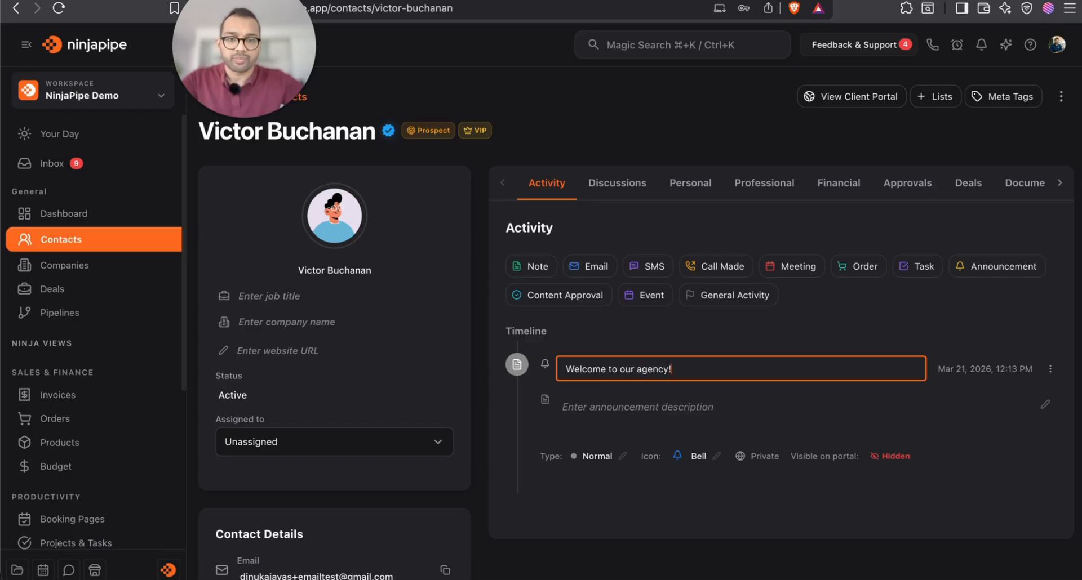
pyautogui.press('Return')
pyautogui.click(663, 410)
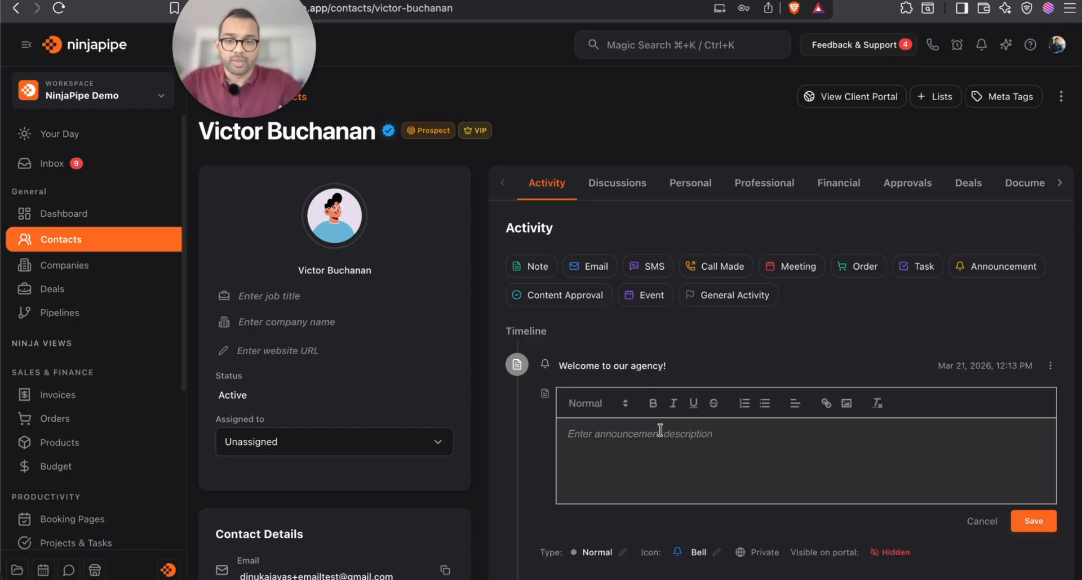
pyautogui.write('Th')
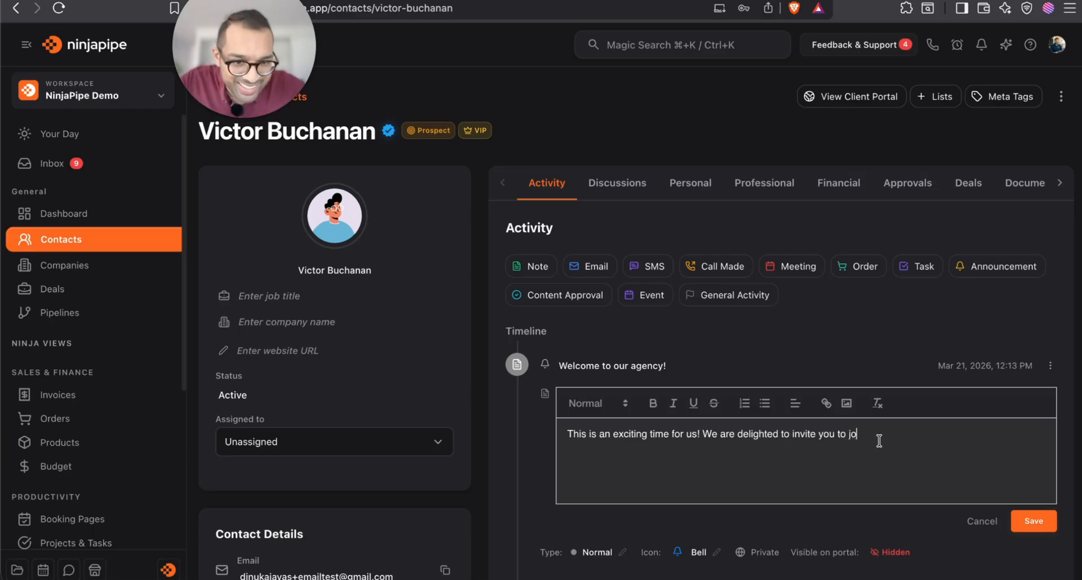
pyautogui.moveTo(879, 441); pyautogui.dragTo(794, 436)
pyautogui.press('BackSpace')
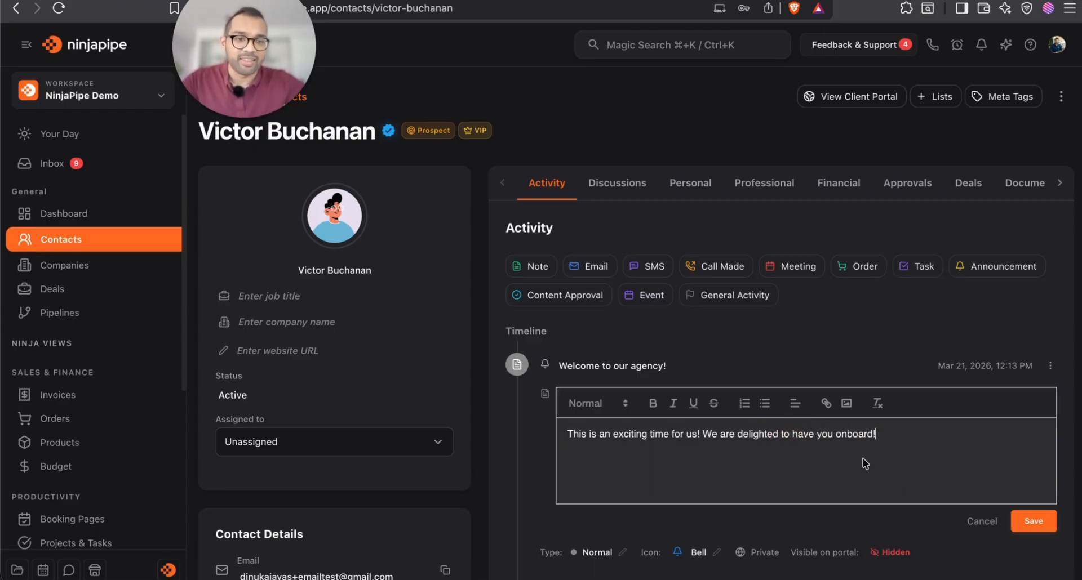
pyautogui.click(1034, 521)
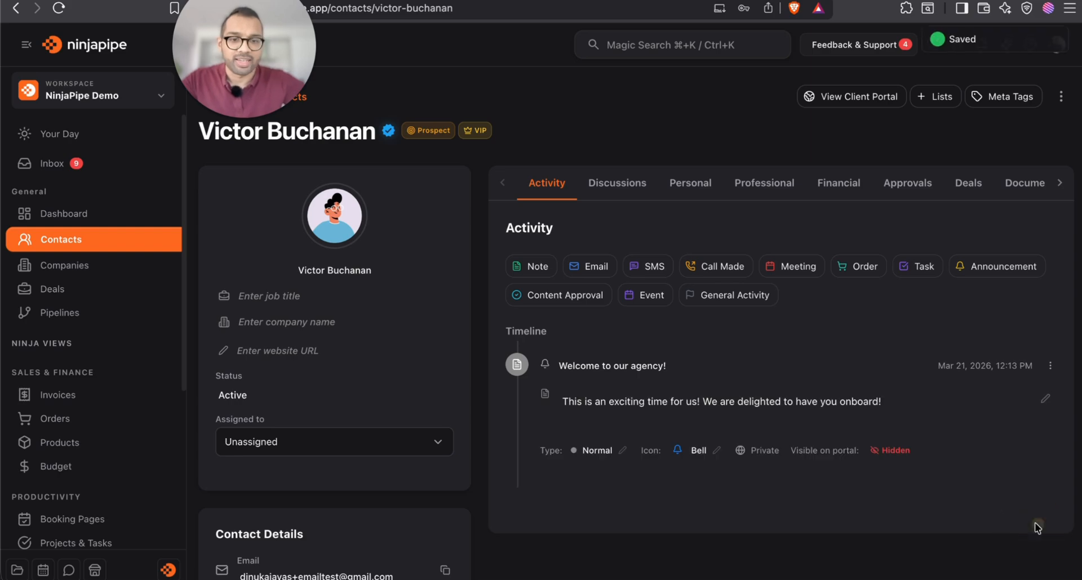
# Give the announcement the Building2 icon and Success type, and make it visible on the portal
pyautogui.click(713, 458)
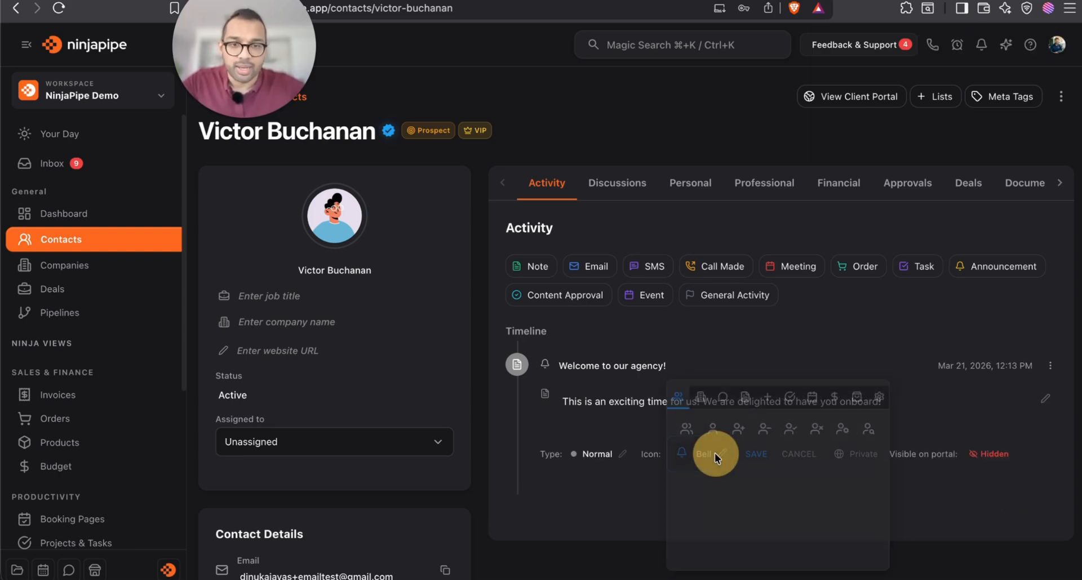
pyautogui.click(725, 399)
pyautogui.click(700, 393)
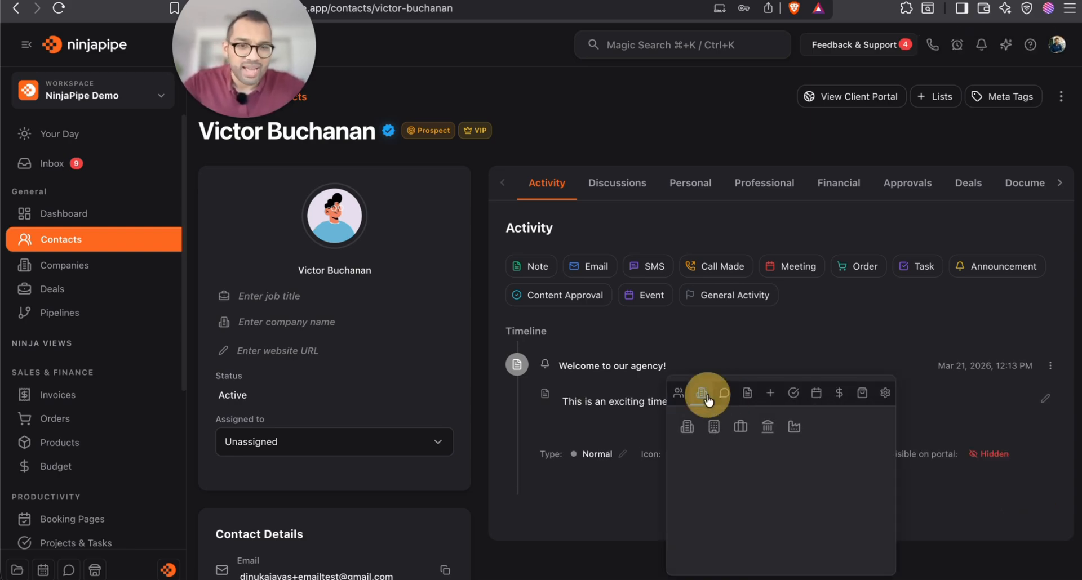
pyautogui.click(687, 426)
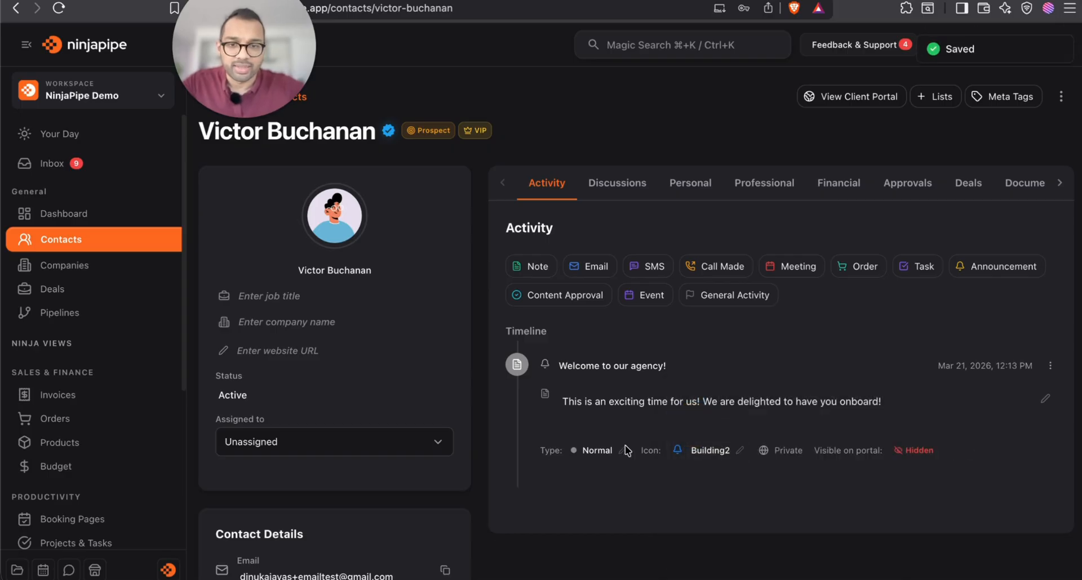
pyautogui.click(597, 451)
pyautogui.click(605, 454)
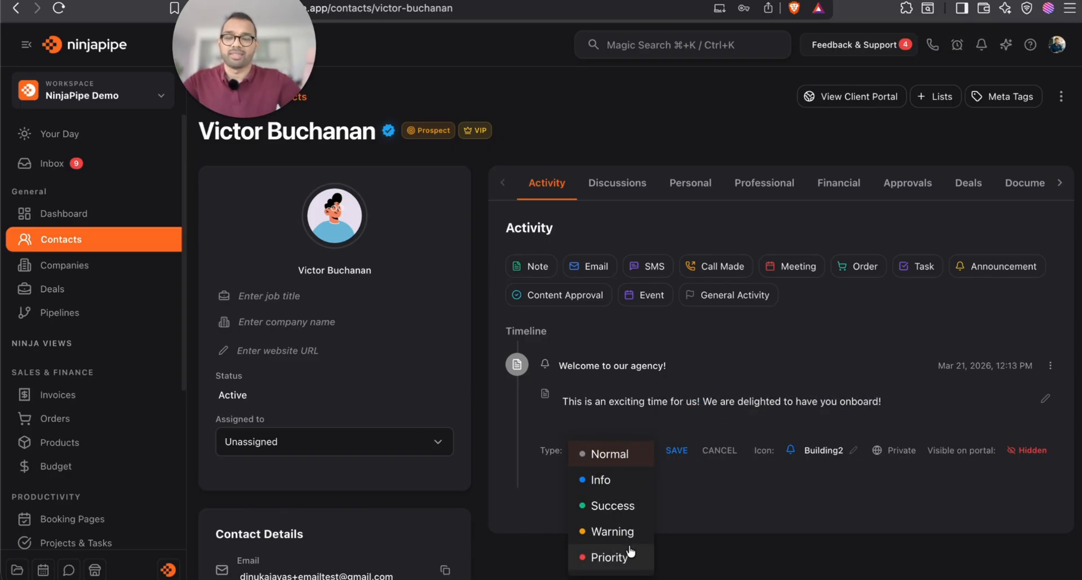
pyautogui.click(614, 507)
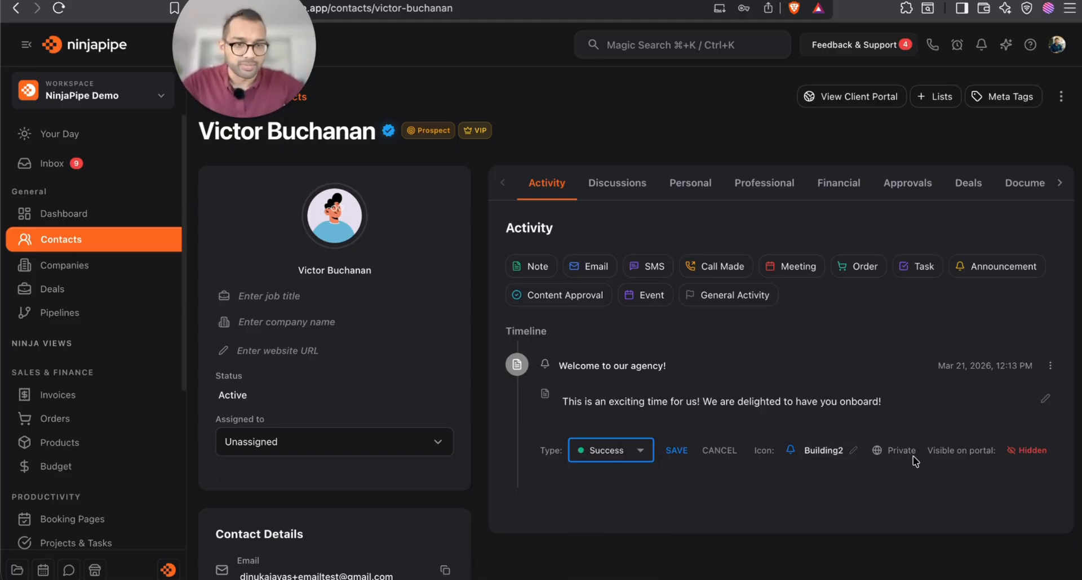
pyautogui.click(675, 451)
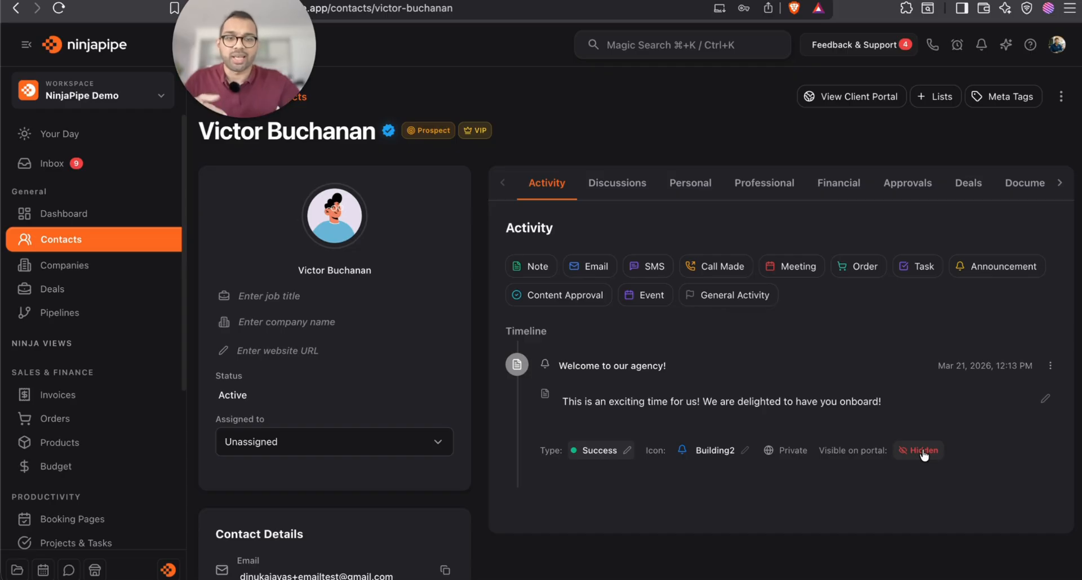
pyautogui.click(924, 450)
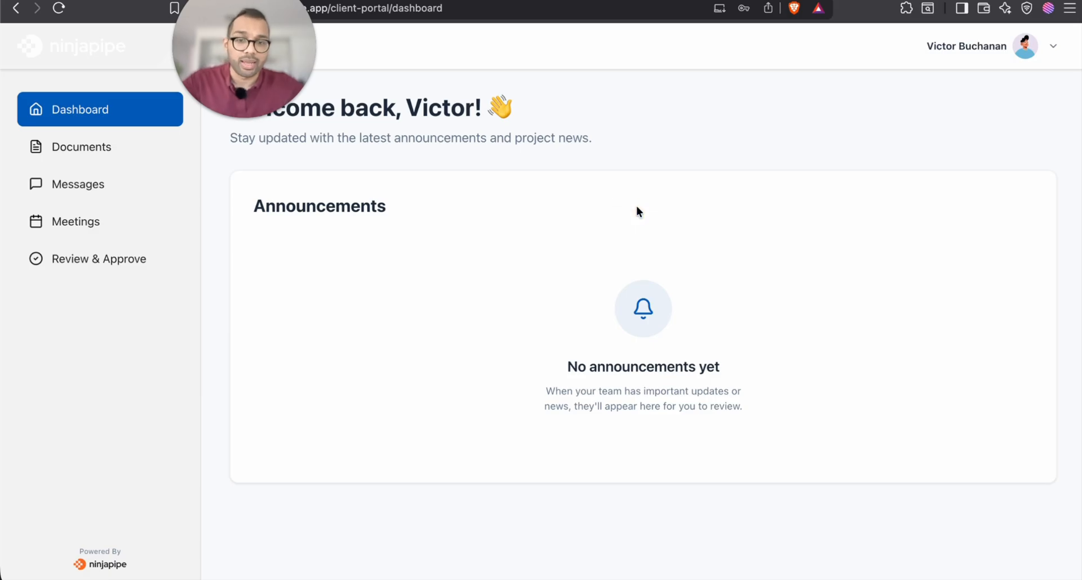
# Reload the client portal to show the announcement, then return to the contact's admin record
pyautogui.press('super+r')
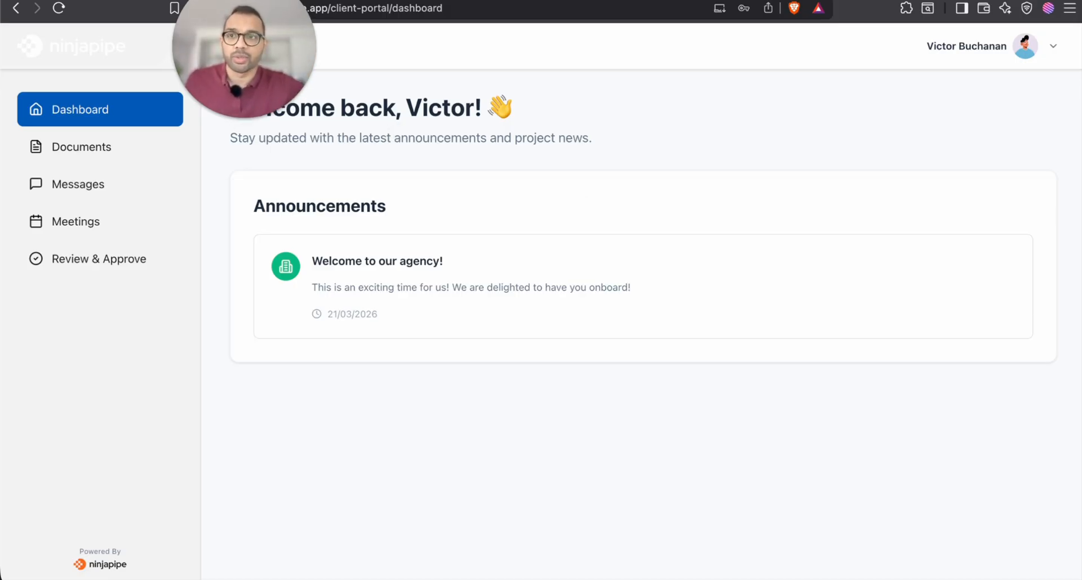
pyautogui.hotkey('ctrl', 'shift', 'Tab')
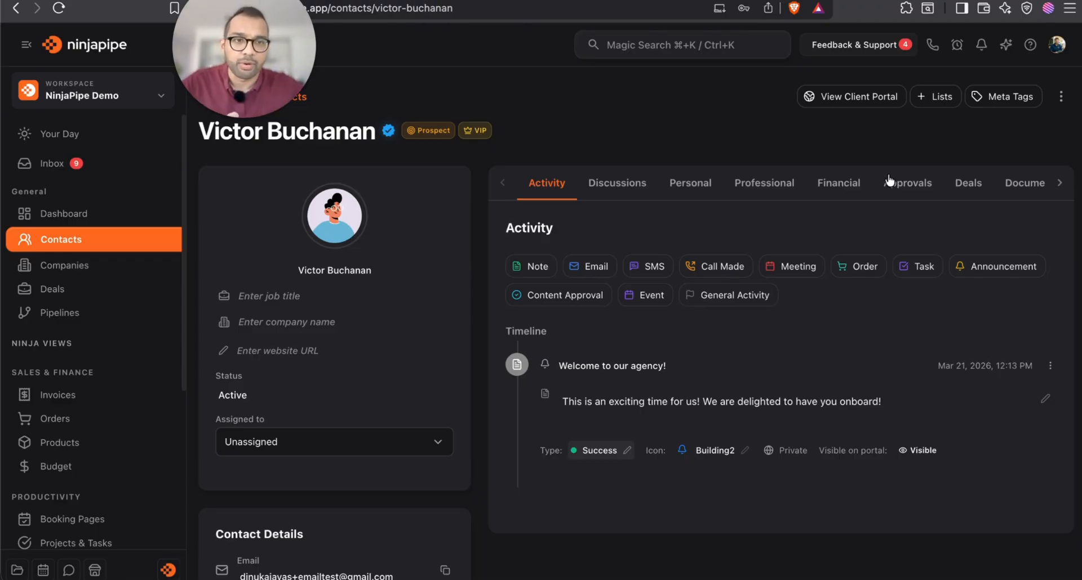
# Go to the contact's empty Documents tab and start uploading its first document
pyautogui.hscroll(3, 888, 182)
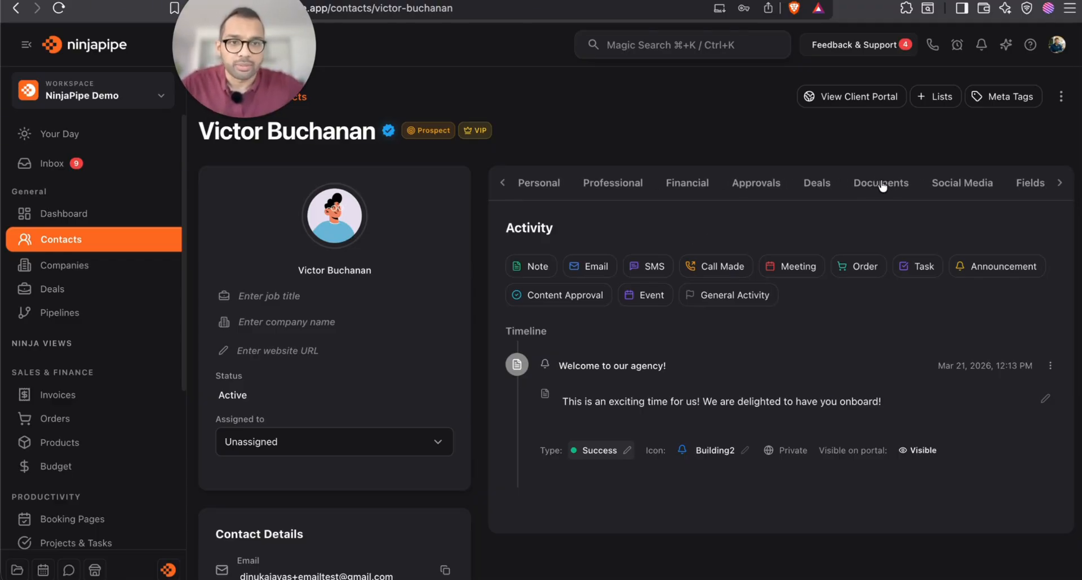
pyautogui.click(883, 187)
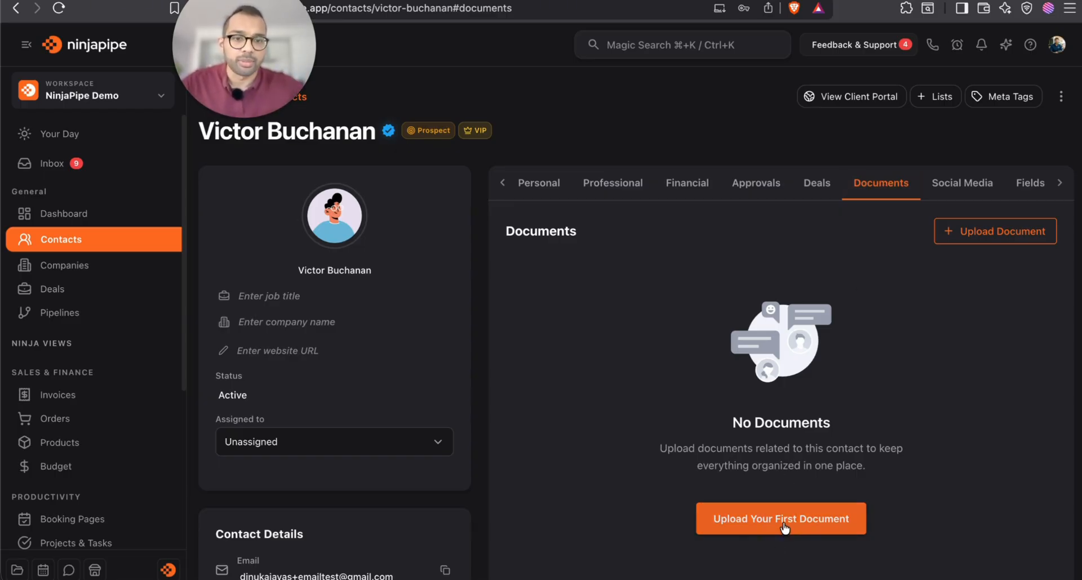
pyautogui.click(783, 521)
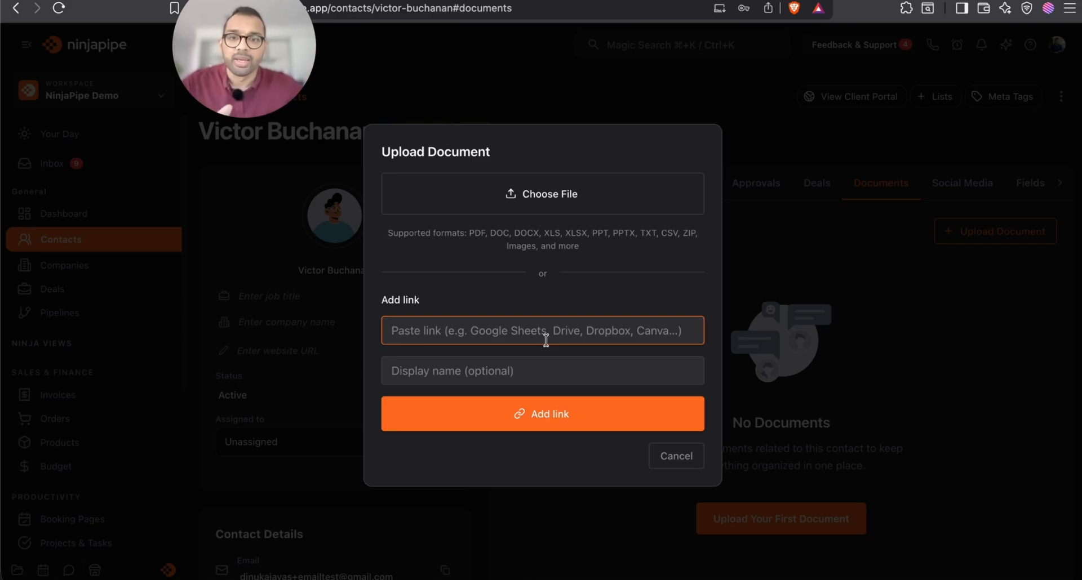
# Upload ninjapipe_icon_black.png, ninjapipe_logo.png and ninjapipe_social_icon.png from the logo folder
pyautogui.click(563, 202)
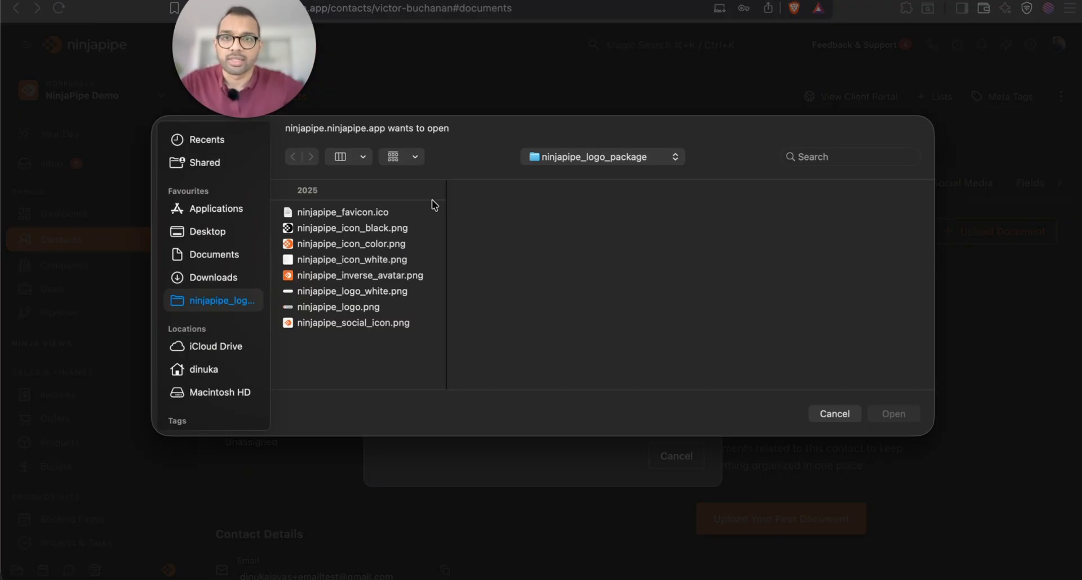
pyautogui.click(345, 231)
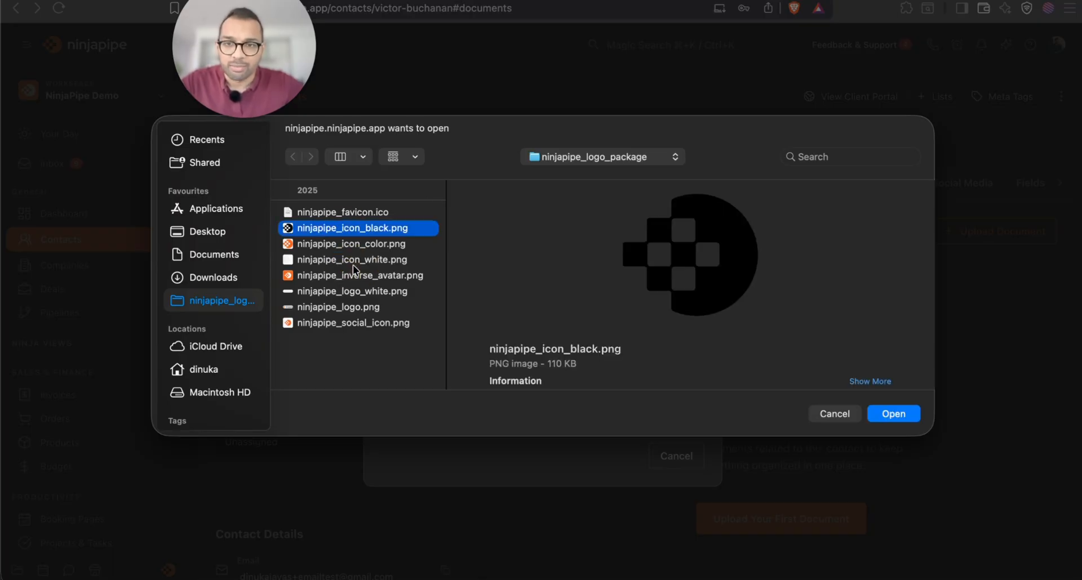
pyautogui.doubleClick(369, 229)
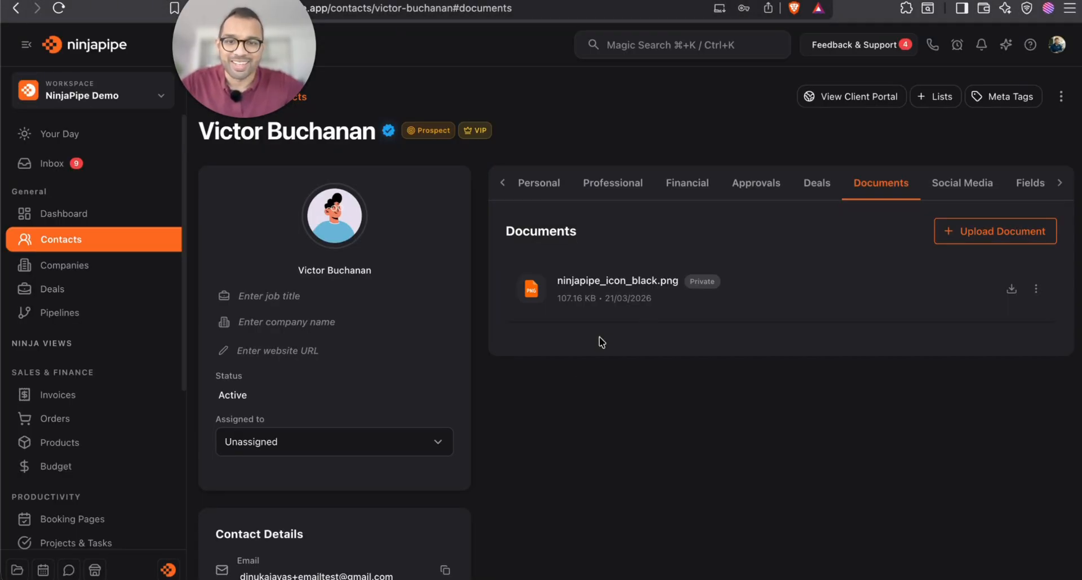
pyautogui.click(996, 229)
pyautogui.click(551, 200)
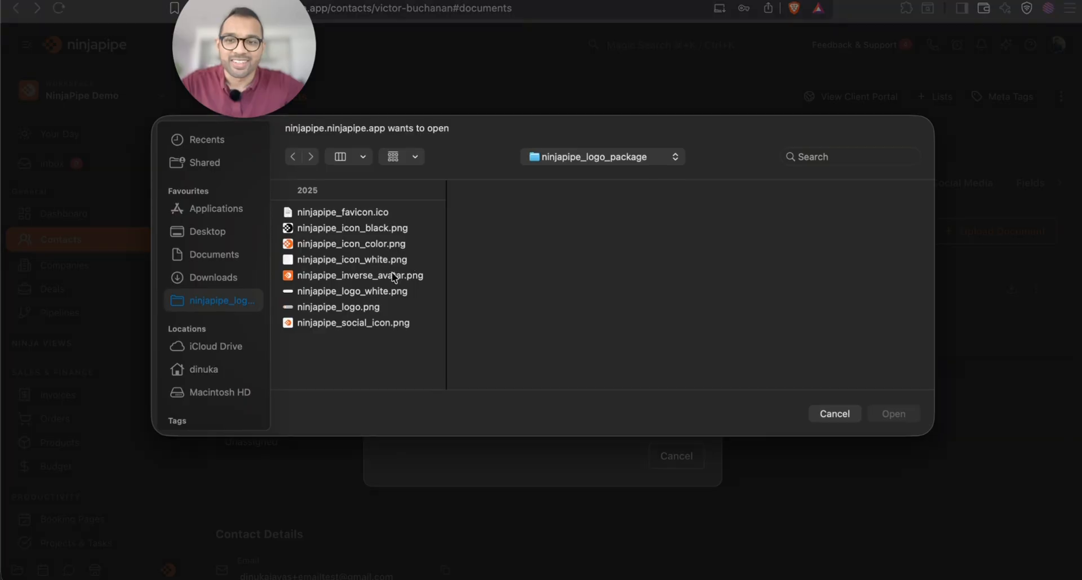
pyautogui.doubleClick(340, 309)
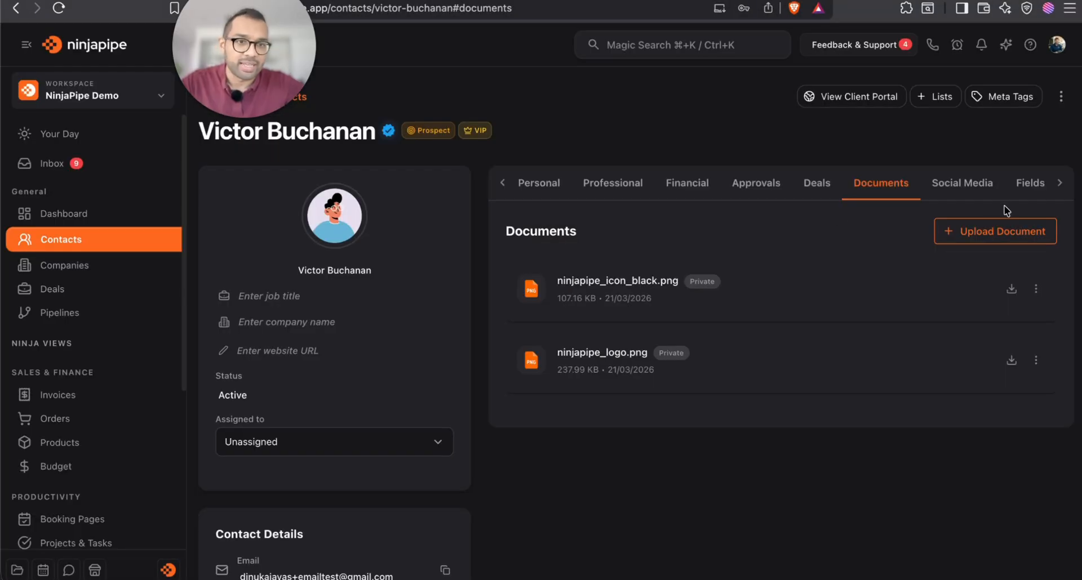
pyautogui.click(966, 229)
pyautogui.click(533, 207)
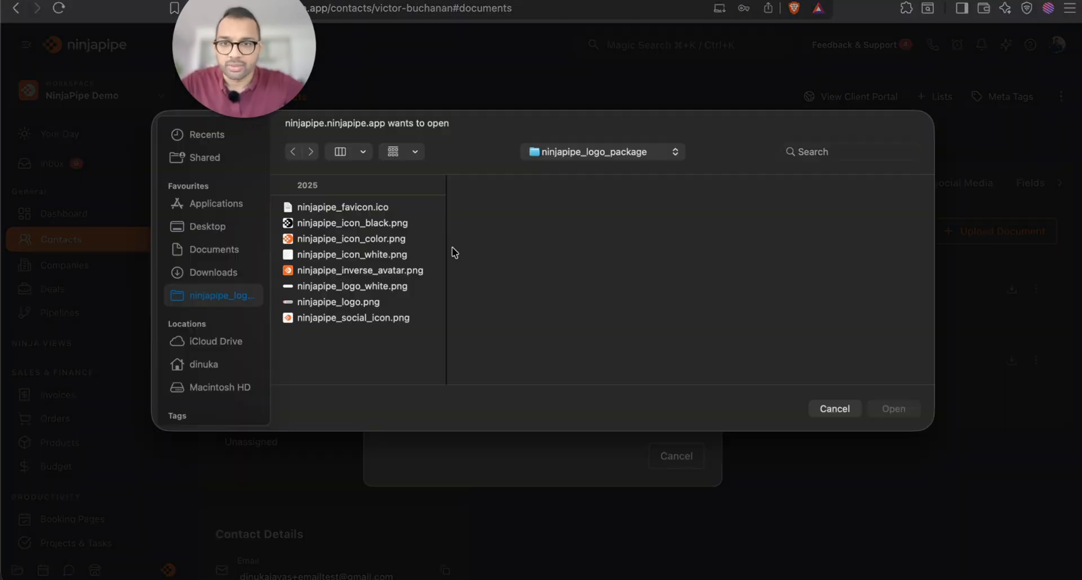
pyautogui.click(364, 319)
pyautogui.doubleClick(364, 319)
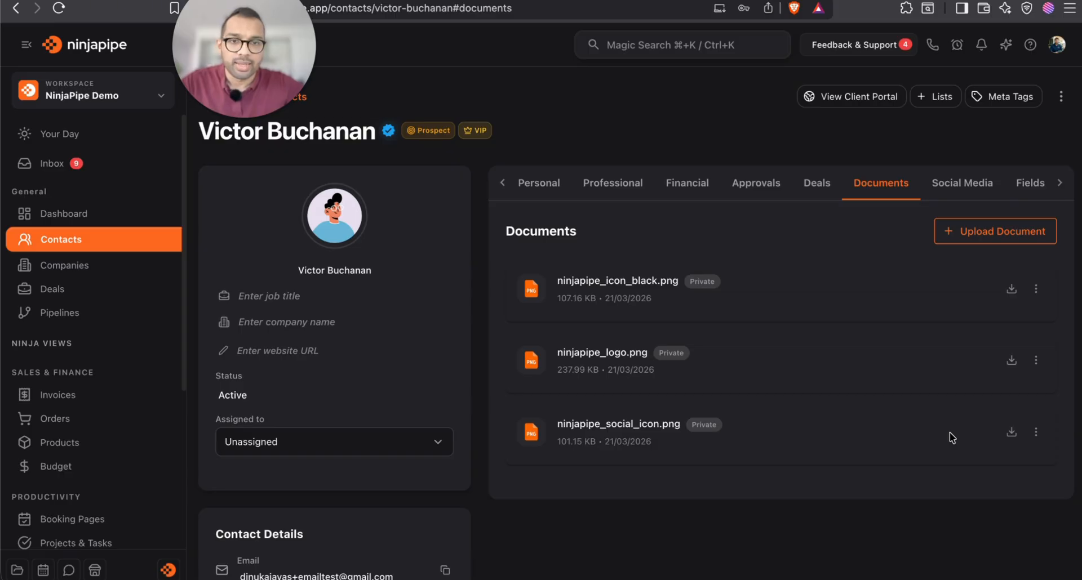
pyautogui.moveTo(708, 283)
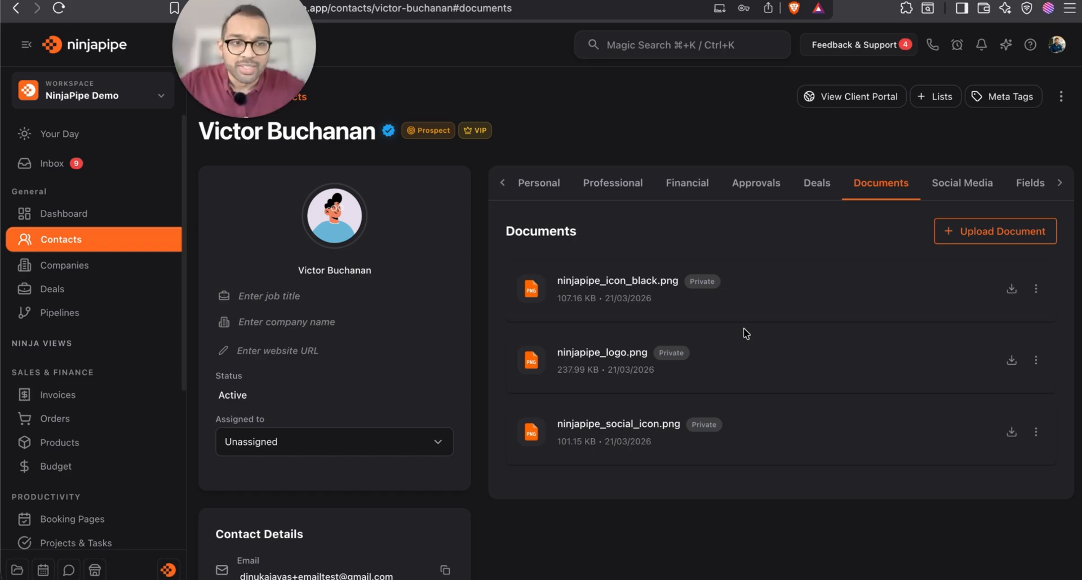
# Share ninjapipe_icon_black.png and ninjapipe_logo.png to the portal, keeping ninjapipe_social_icon.png private
pyautogui.click(1036, 289)
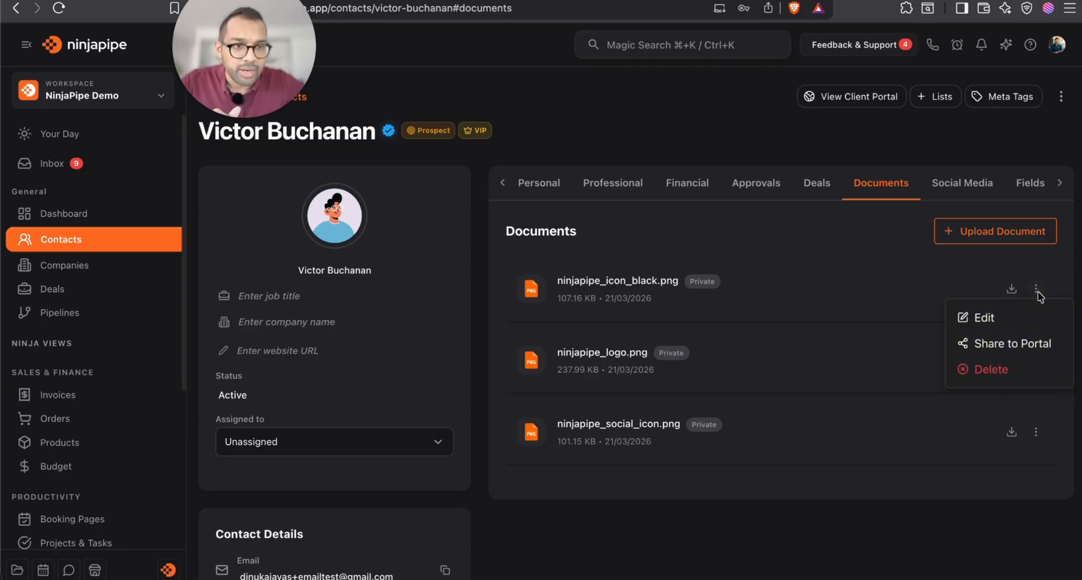
pyautogui.click(1021, 345)
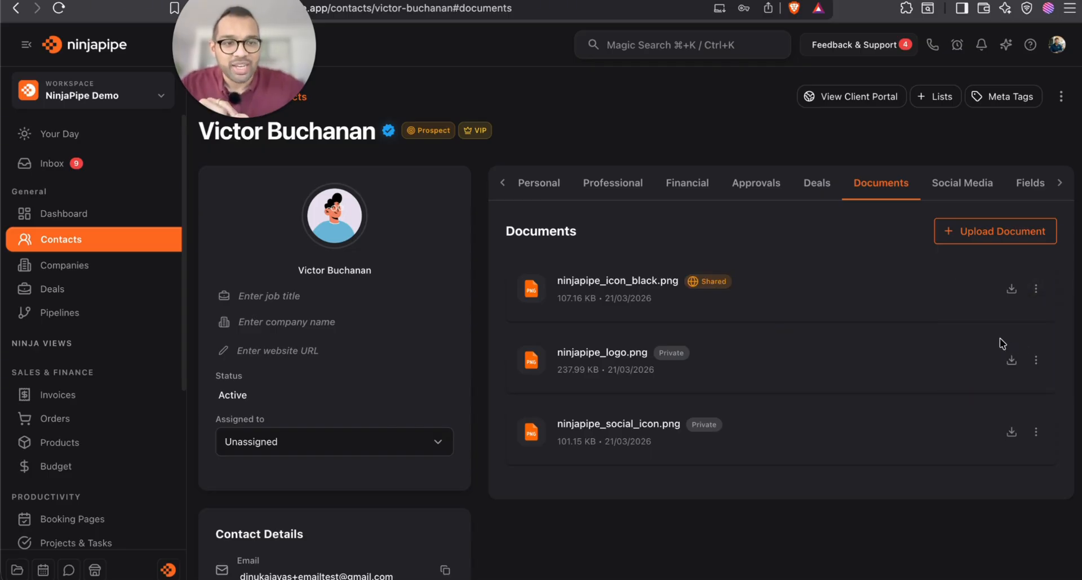
pyautogui.click(1036, 361)
pyautogui.click(975, 414)
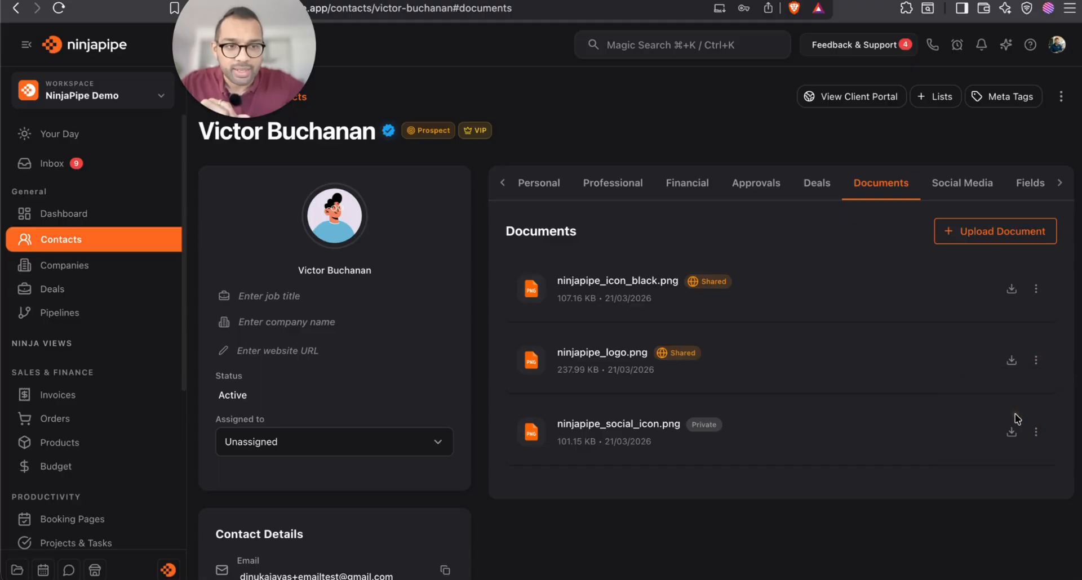
pyautogui.click(1035, 432)
pyautogui.click(851, 498)
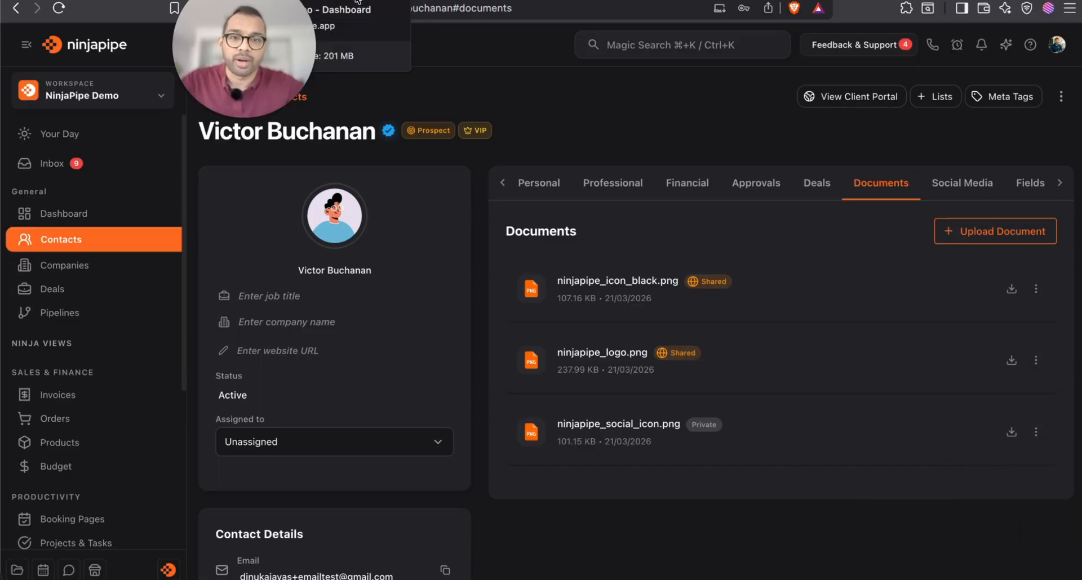
pyautogui.click(253, 3)
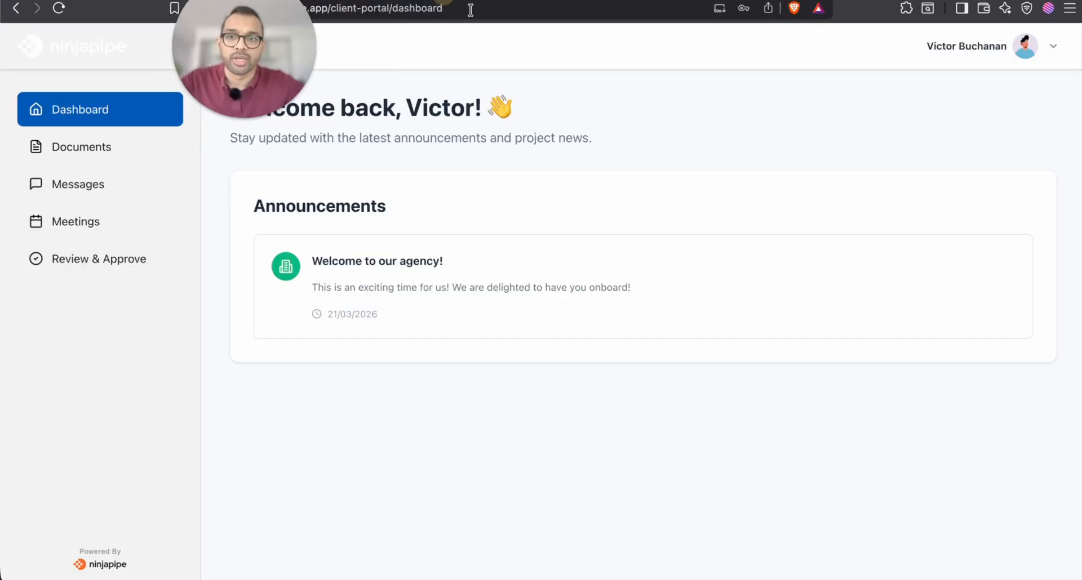
pyautogui.click(118, 152)
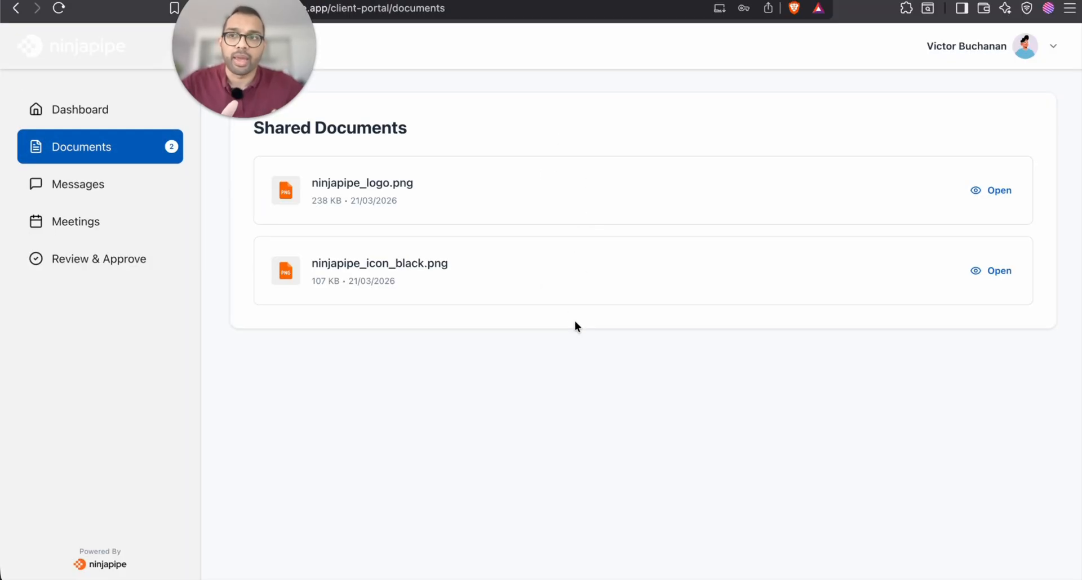
pyautogui.moveTo(260, 119)
pyautogui.click(169, 2)
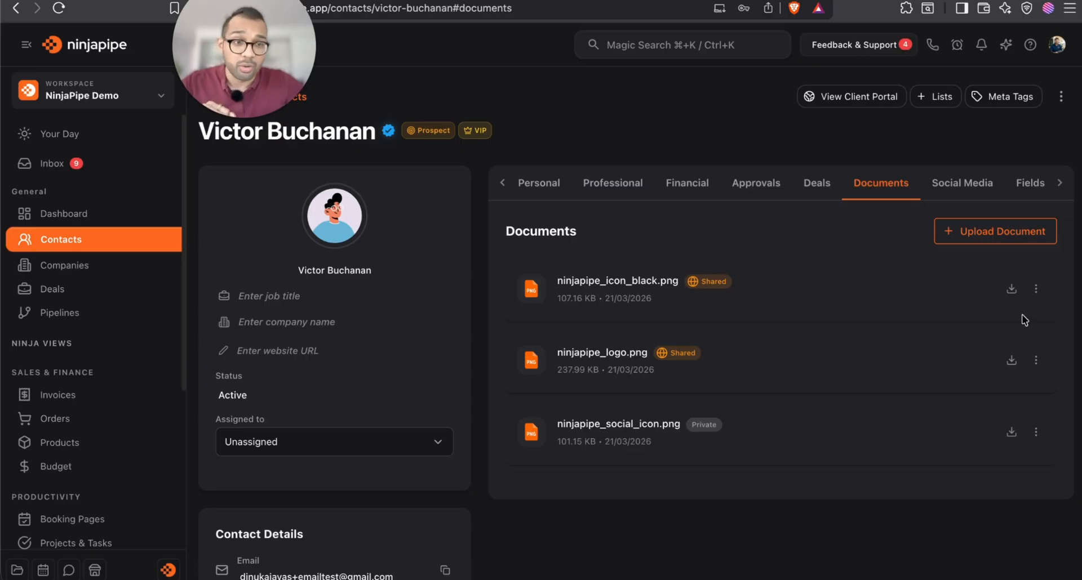
# Remove ninjapipe_icon_black.png from the portal and refresh the portal's documents list to confirm
pyautogui.click(1036, 292)
pyautogui.click(1006, 346)
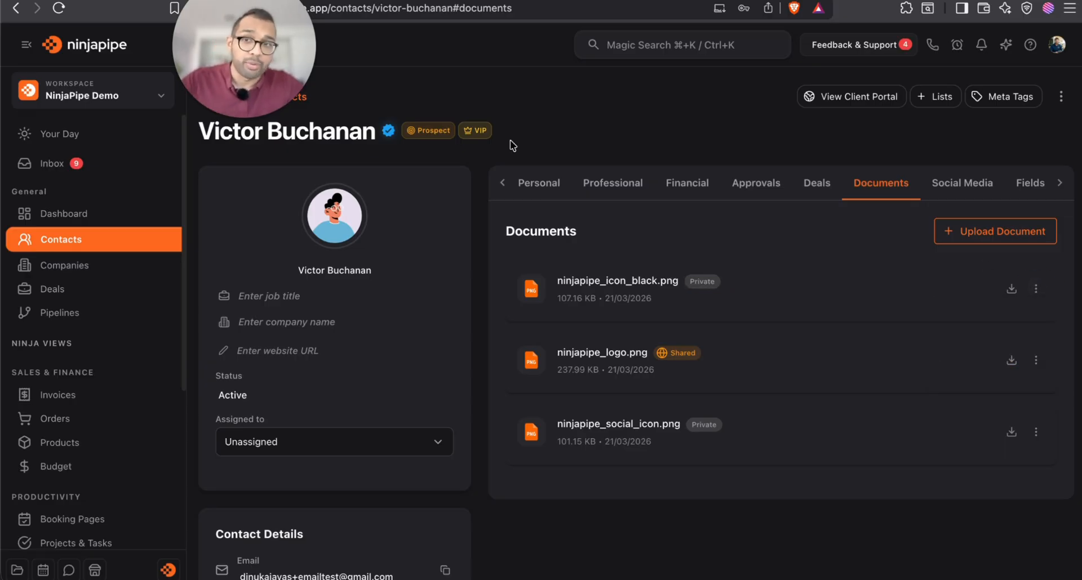
pyautogui.click(236, 1)
pyautogui.click(121, 111)
pyautogui.click(107, 145)
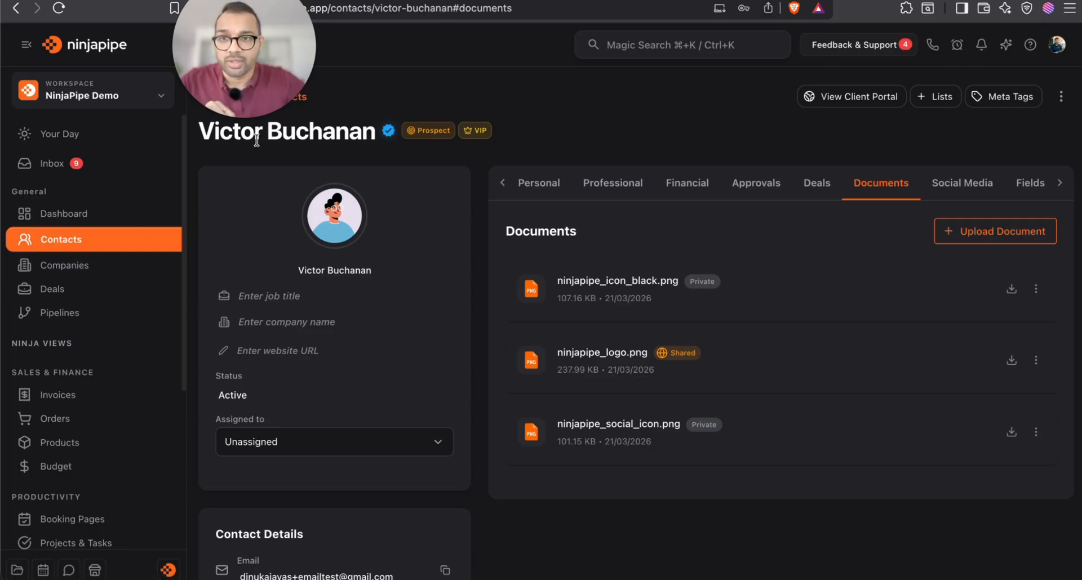
# Start a new client chat with the contact, found by name under Contacts
pyautogui.click(69, 571)
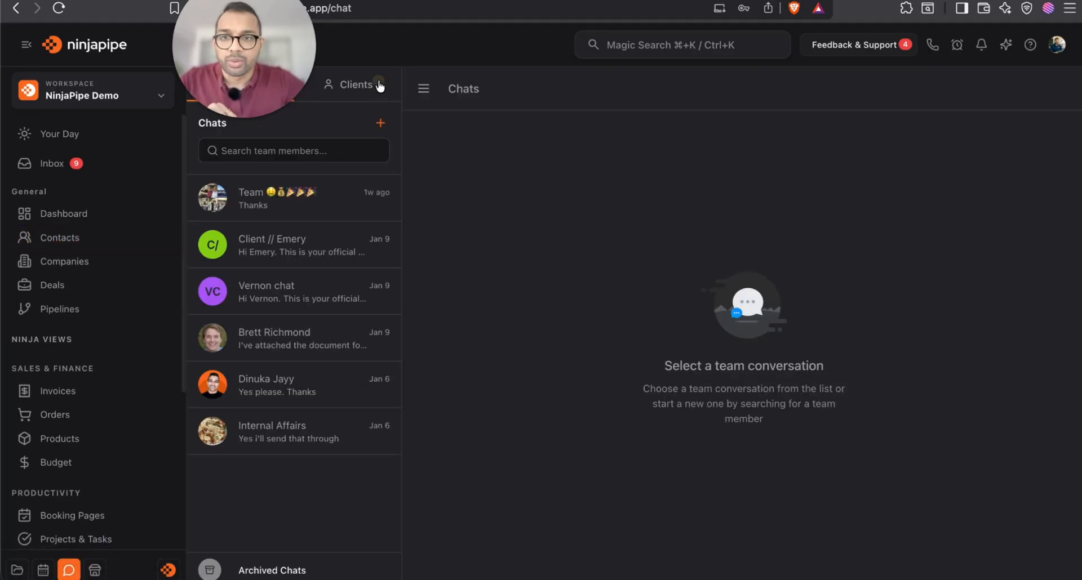
pyautogui.click(382, 89)
pyautogui.click(380, 123)
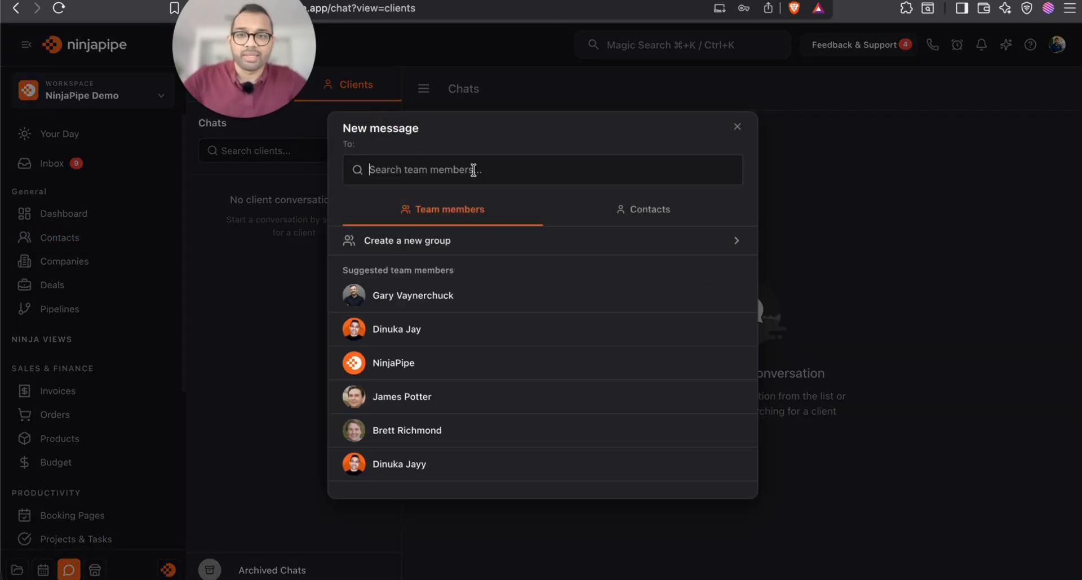
pyautogui.click(509, 169)
pyautogui.write('Victo')
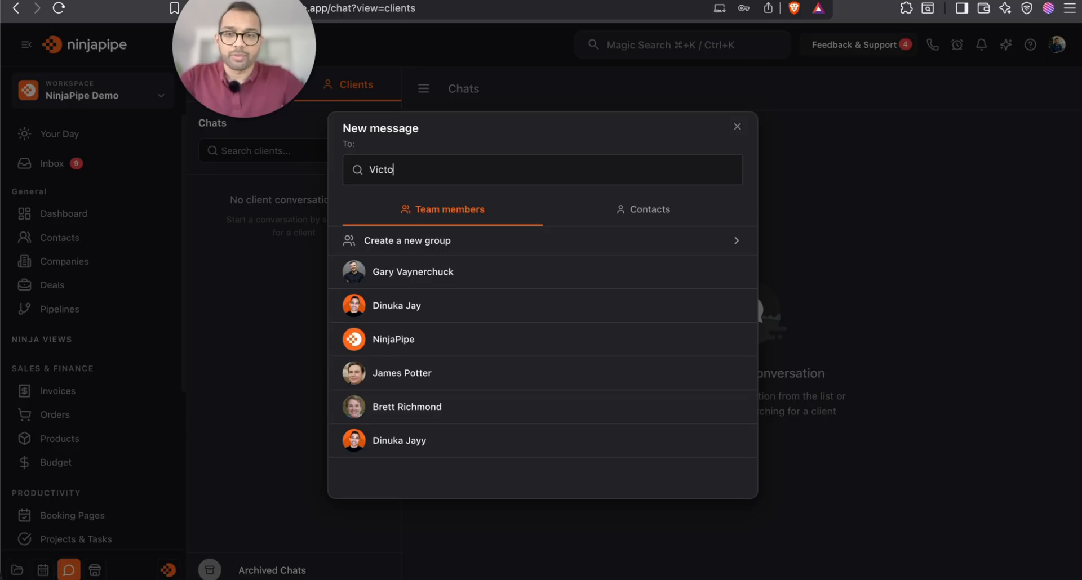
pyautogui.write('r')
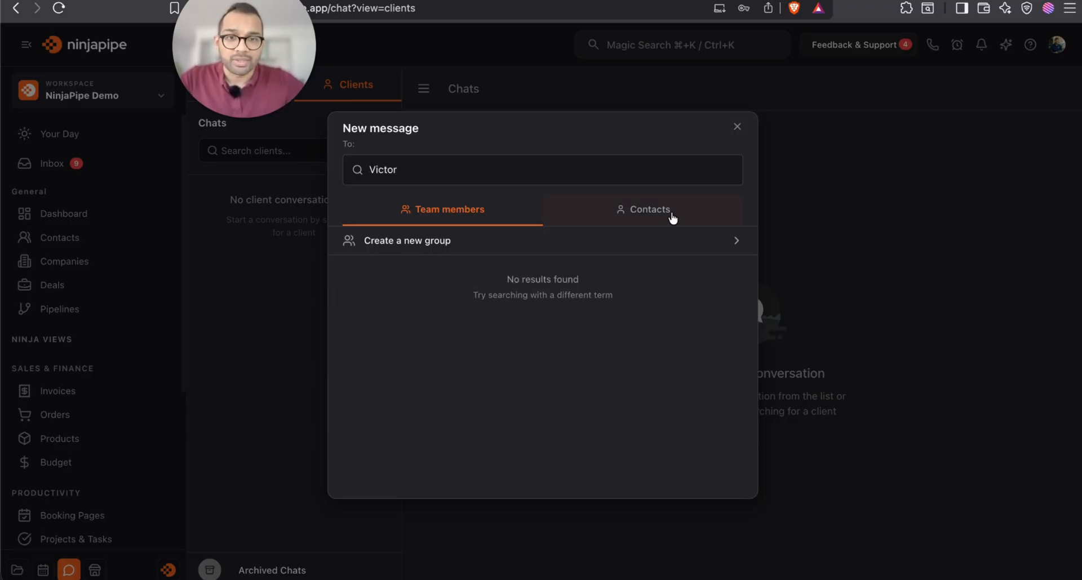
pyautogui.click(666, 214)
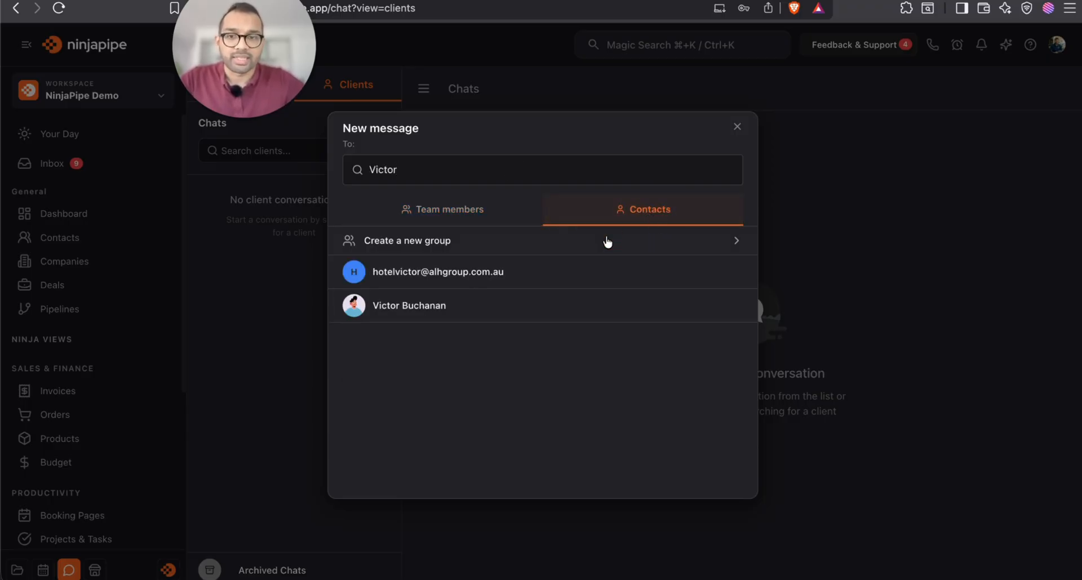
pyautogui.click(477, 310)
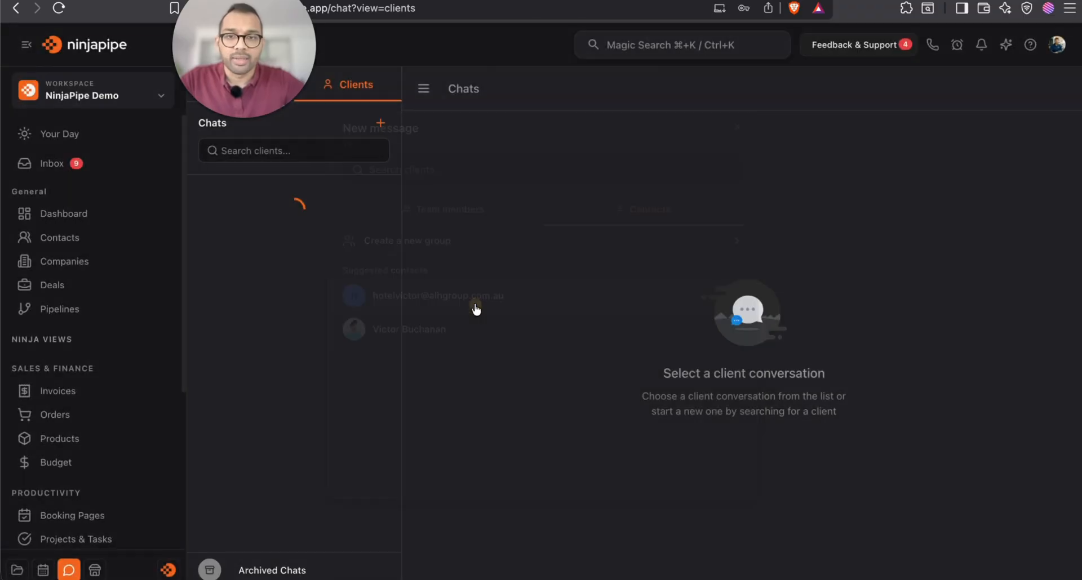
# Send the contact a greeting ending 'Happy to connect :)'
pyautogui.click(610, 563)
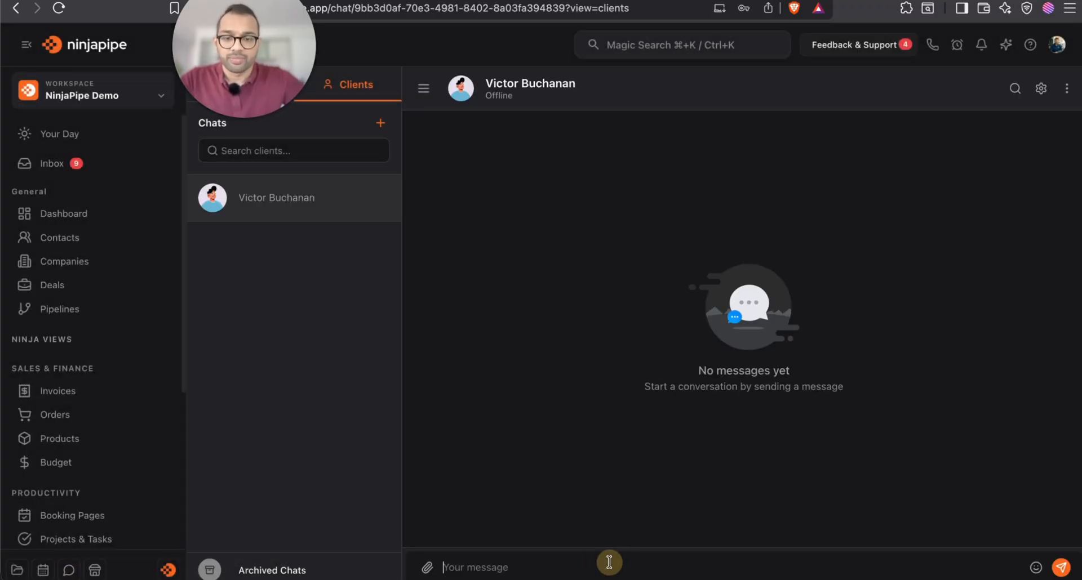
pyautogui.write('Hi Victor! Hapy t')
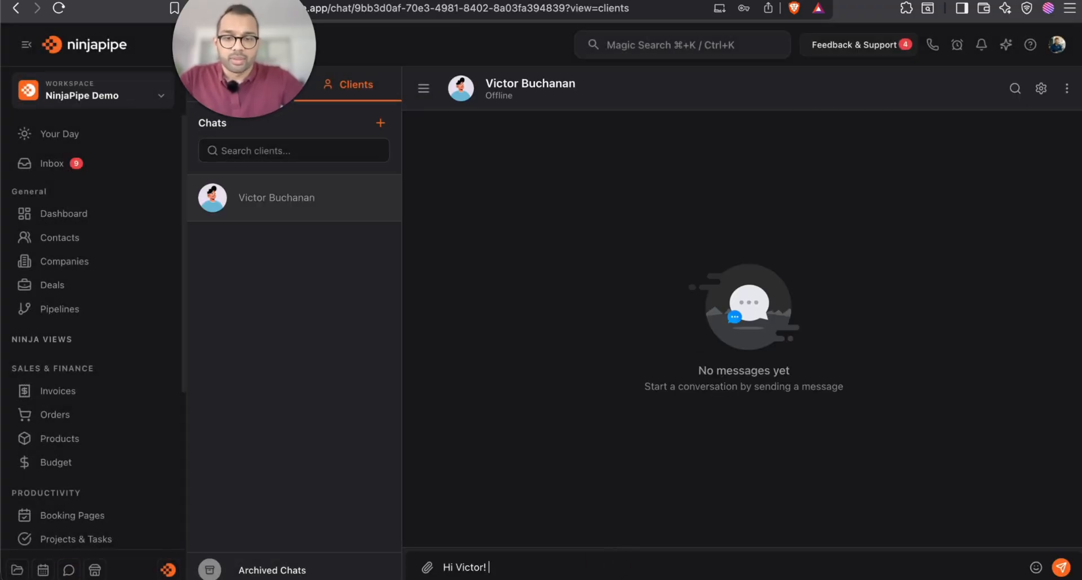
pyautogui.press('BackSpace')
pyautogui.press('BackSpace')
pyautogui.press('BackSpace')
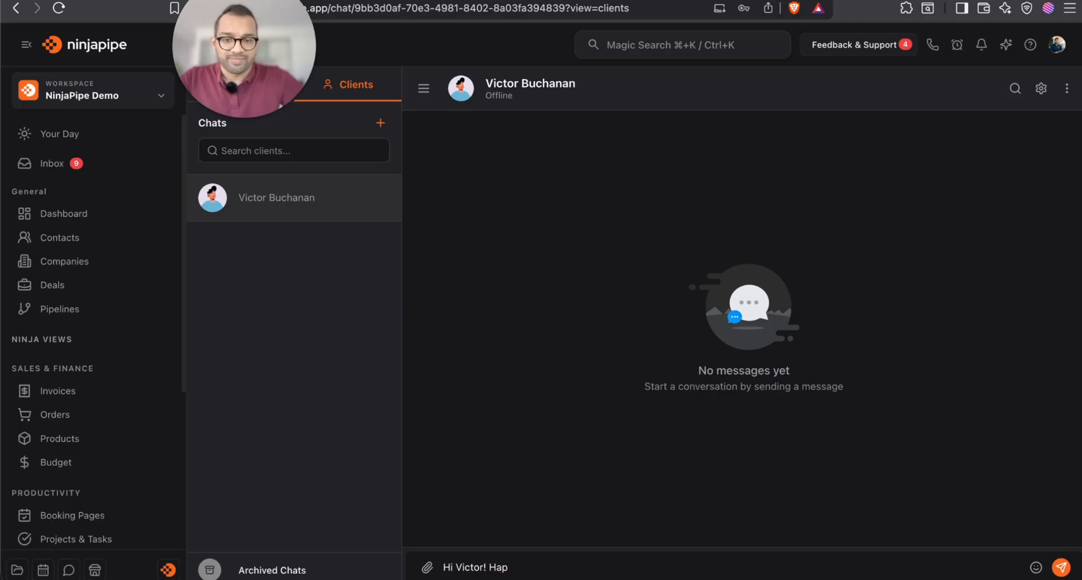
pyautogui.write('py to connect :)')
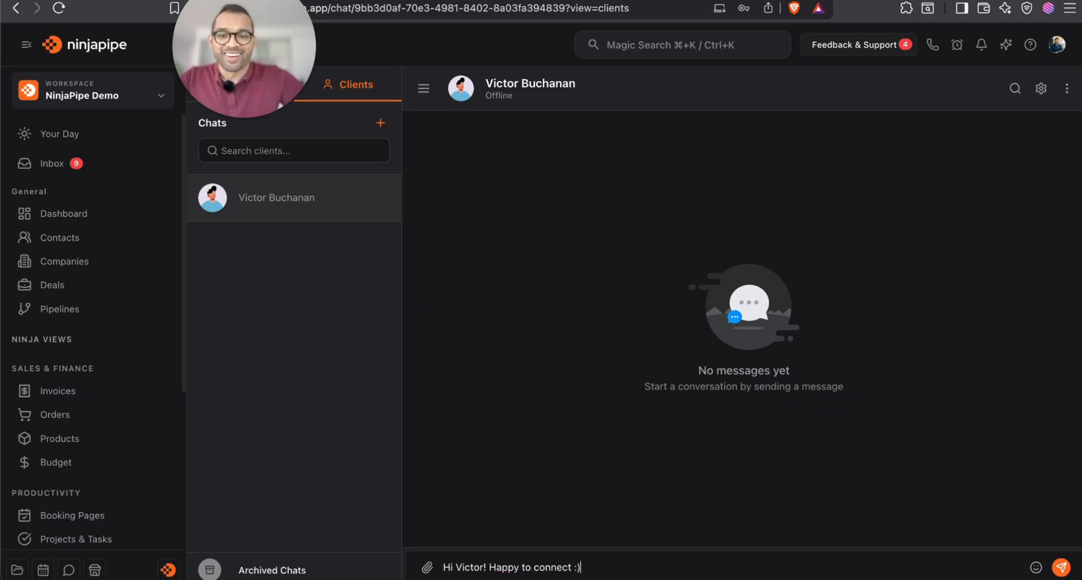
pyautogui.press('Return')
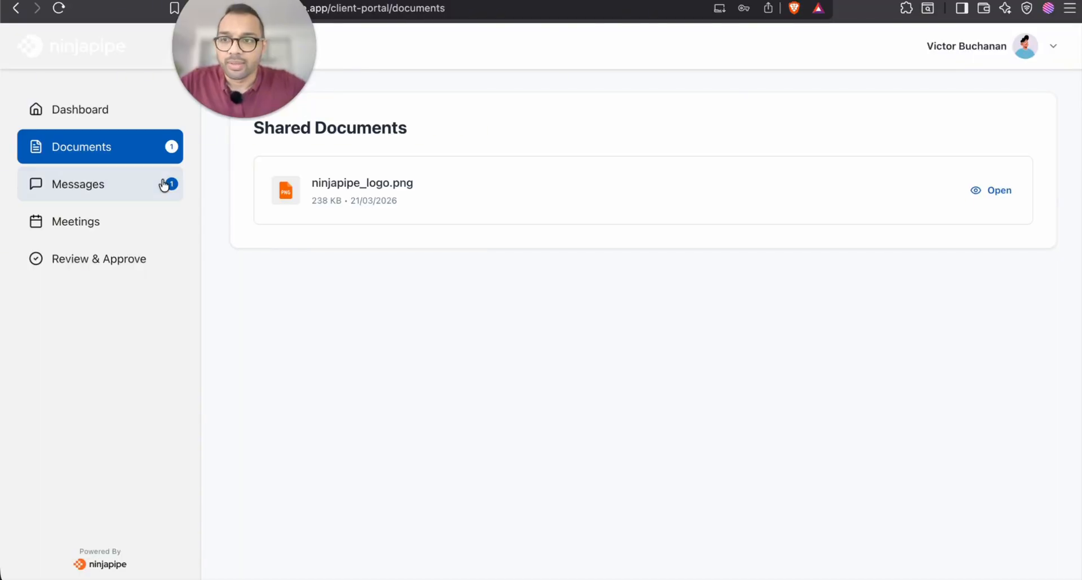
# From the portal's Messages page, reply 'good to connect' to the team, then return to NinjaPipe's chat
pyautogui.click(146, 194)
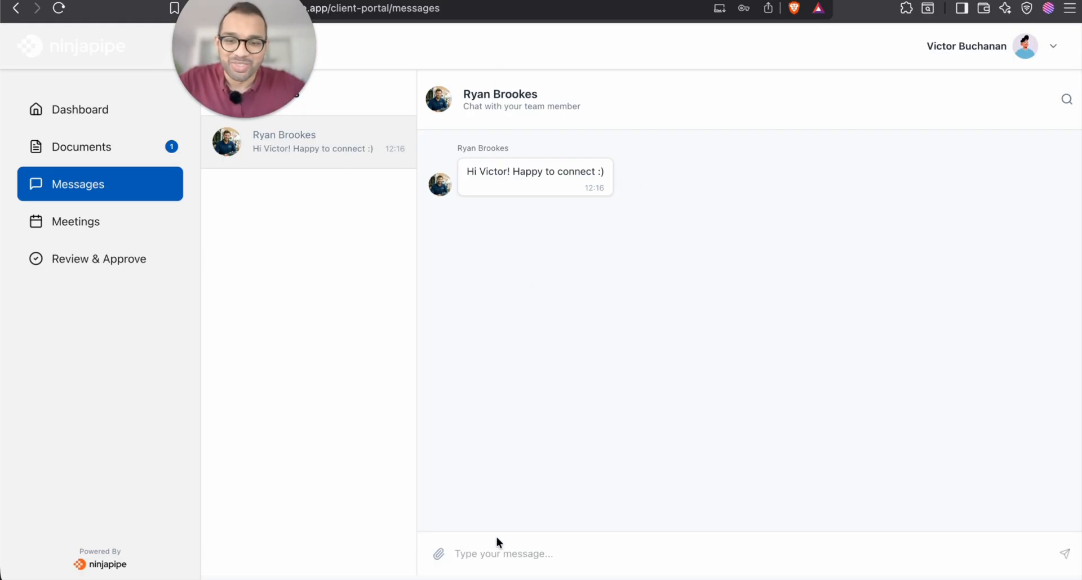
pyautogui.click(498, 554)
pyautogui.write('H')
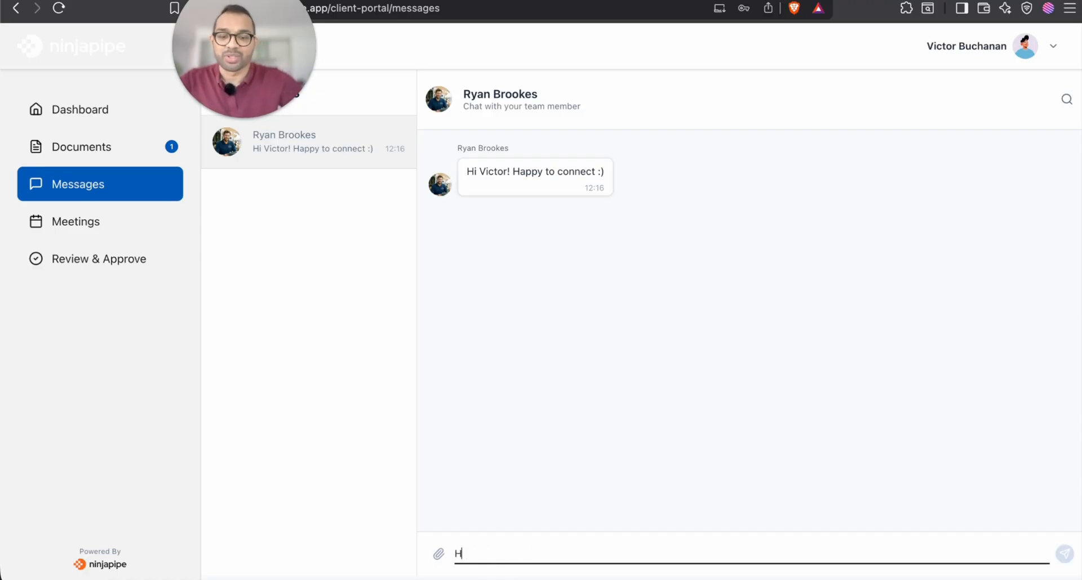
pyautogui.write('i Ryan good to connect')
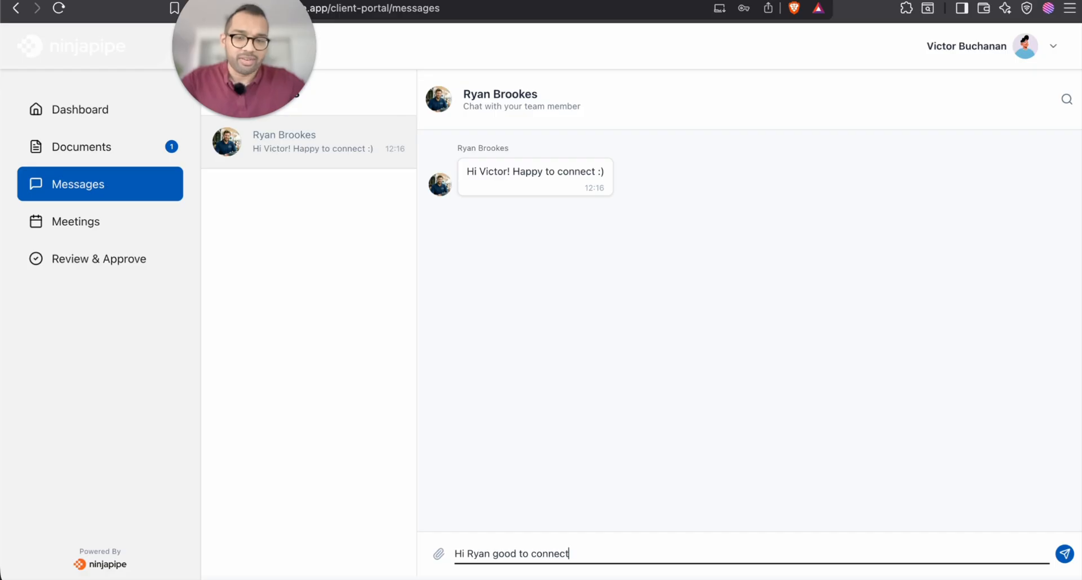
pyautogui.press('Return')
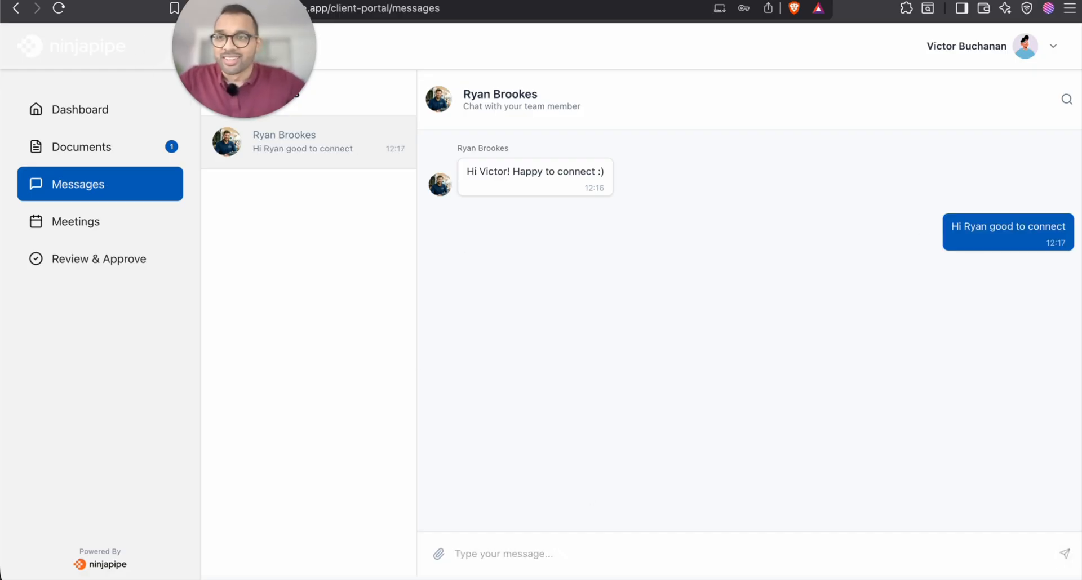
pyautogui.click(113, 1)
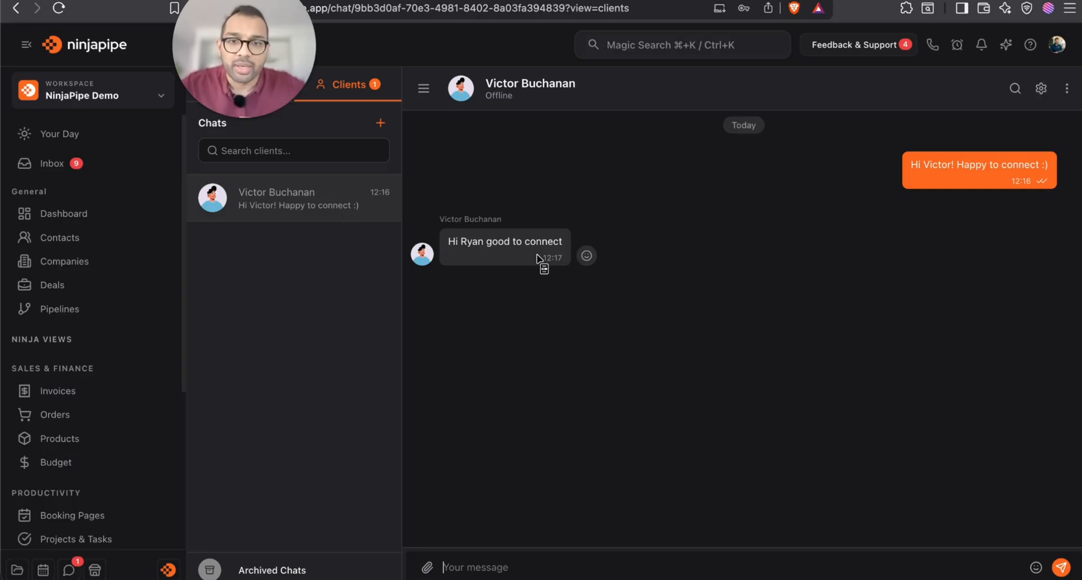
# React with a heart to the client's 'good to connect' reply and check it in the portal Messages
pyautogui.click(587, 256)
pyautogui.click(539, 228)
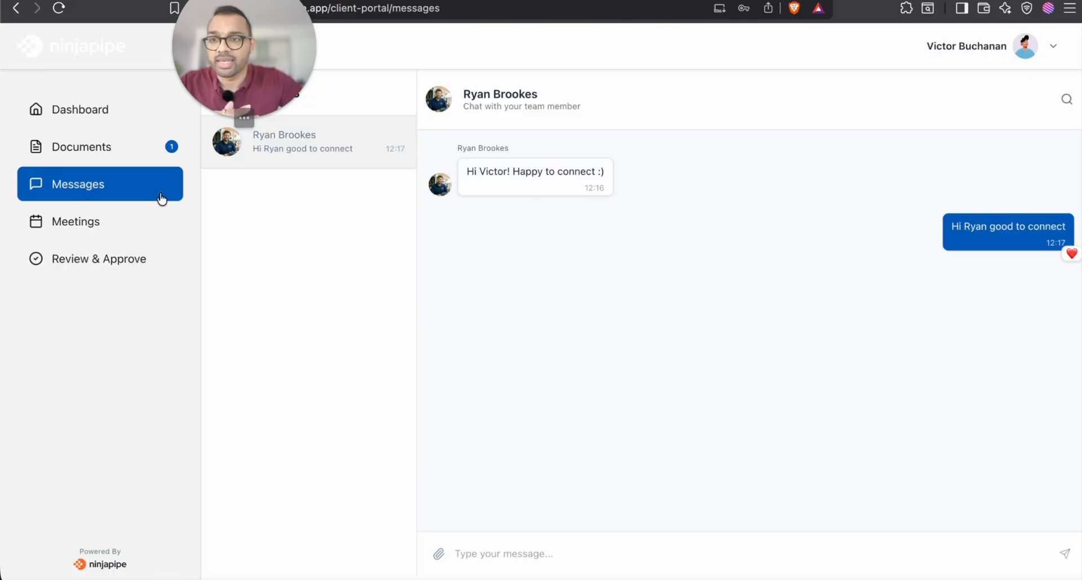
pyautogui.click(145, 212)
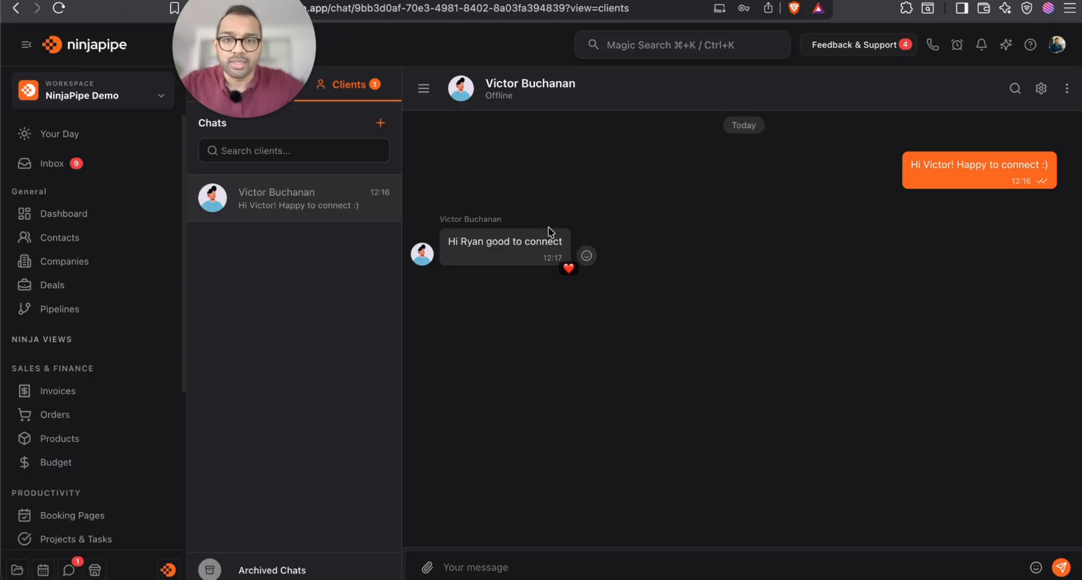
# Open the client's contact record from the All Contacts list
pyautogui.hscroll(-5, 174, 294)
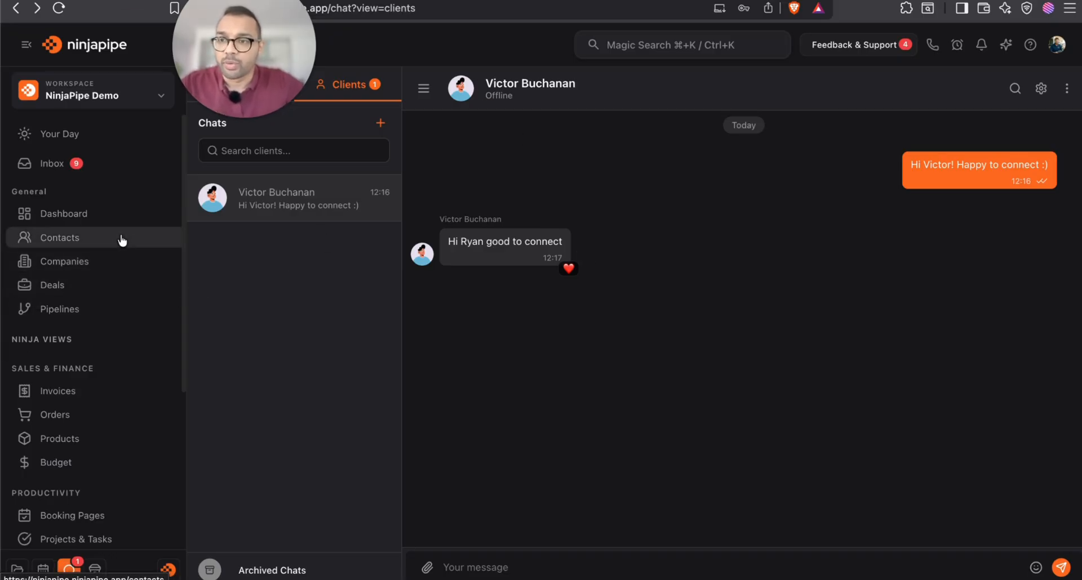
pyautogui.hscroll(-5, 411, 312)
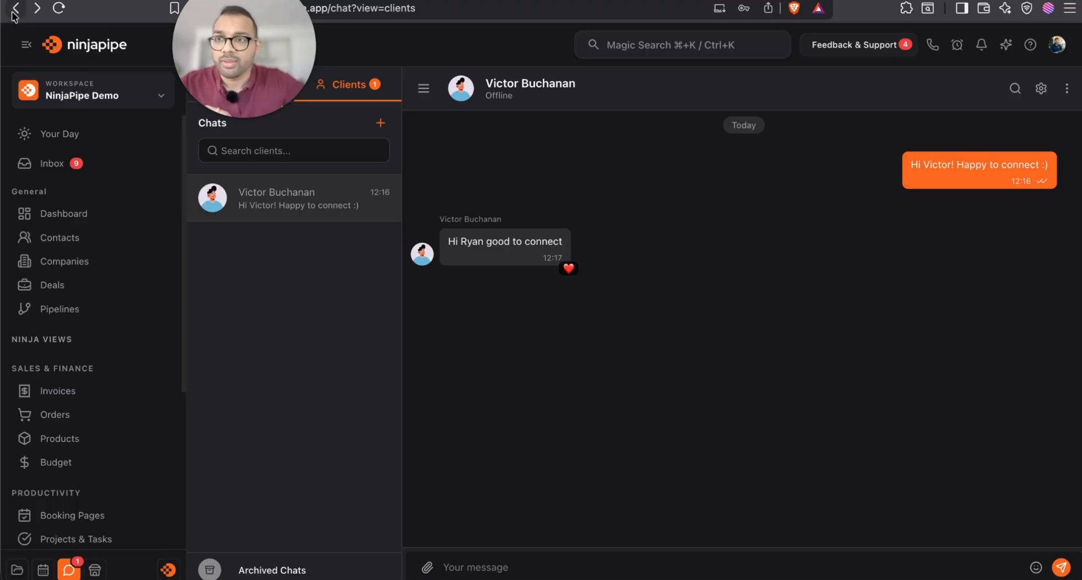
pyautogui.click(90, 239)
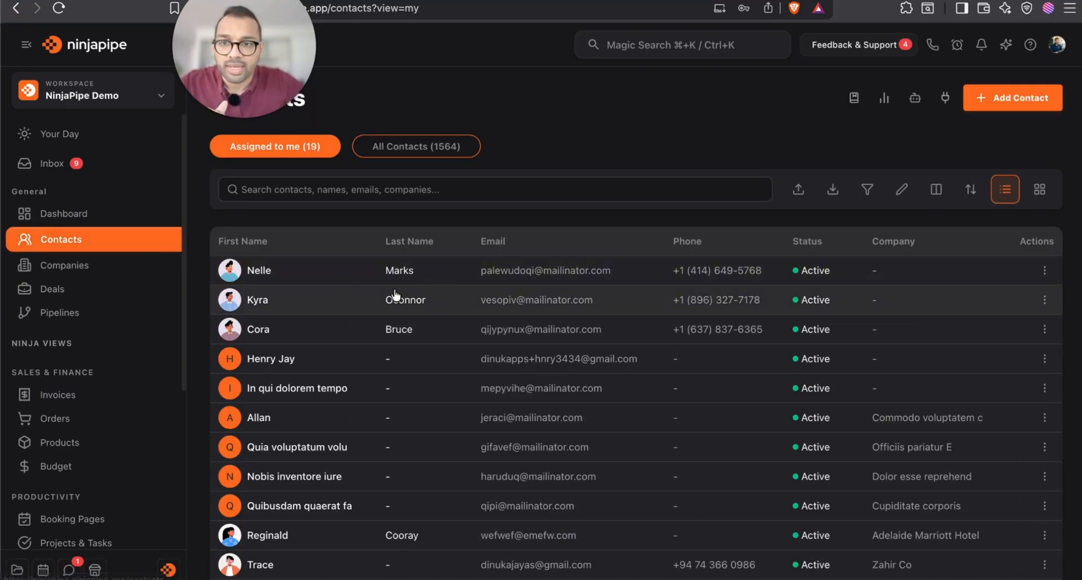
pyautogui.click(415, 146)
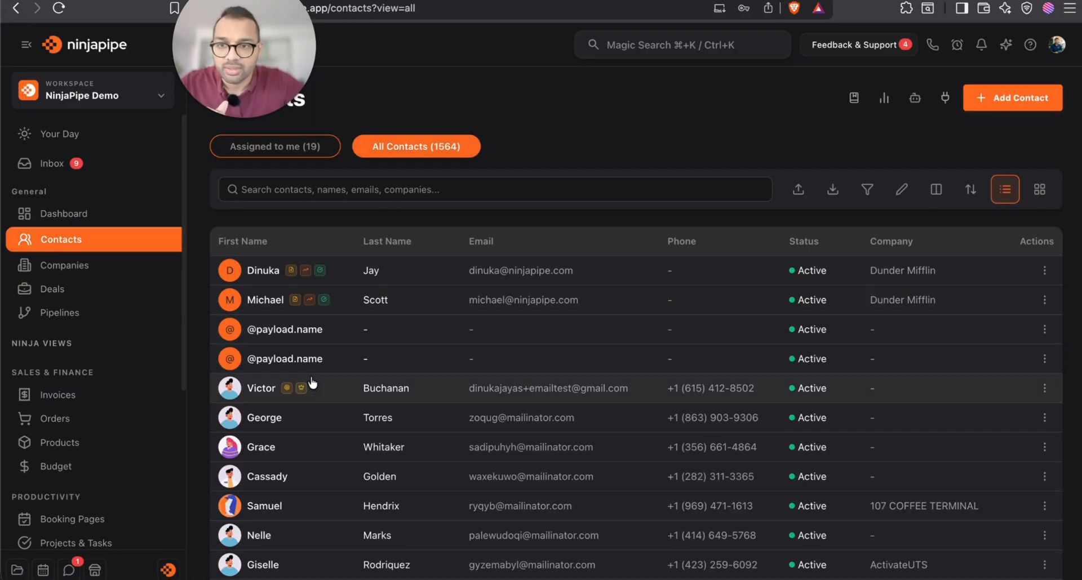
pyautogui.click(353, 391)
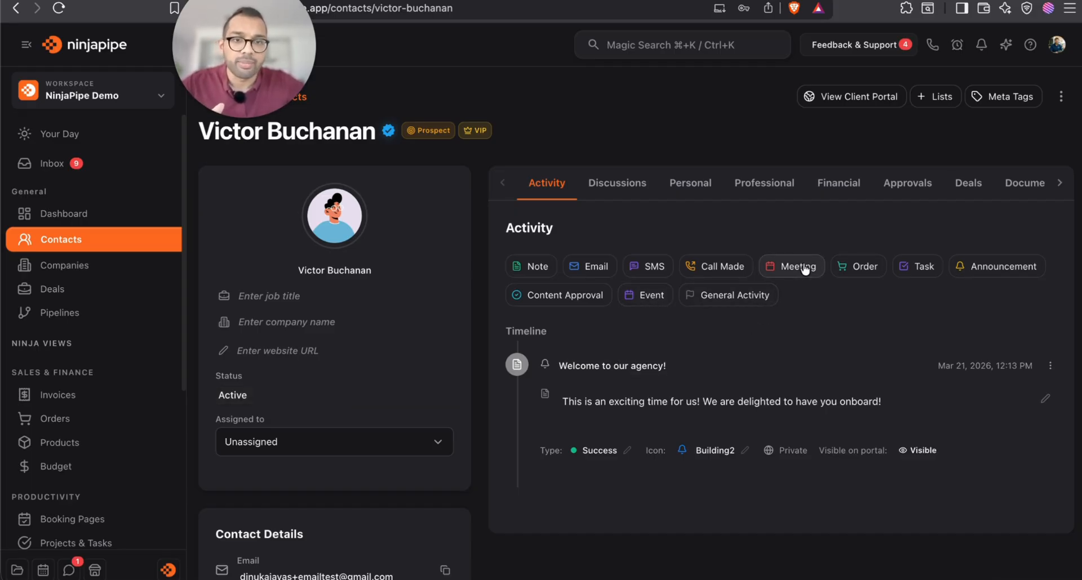
pyautogui.click(43, 570)
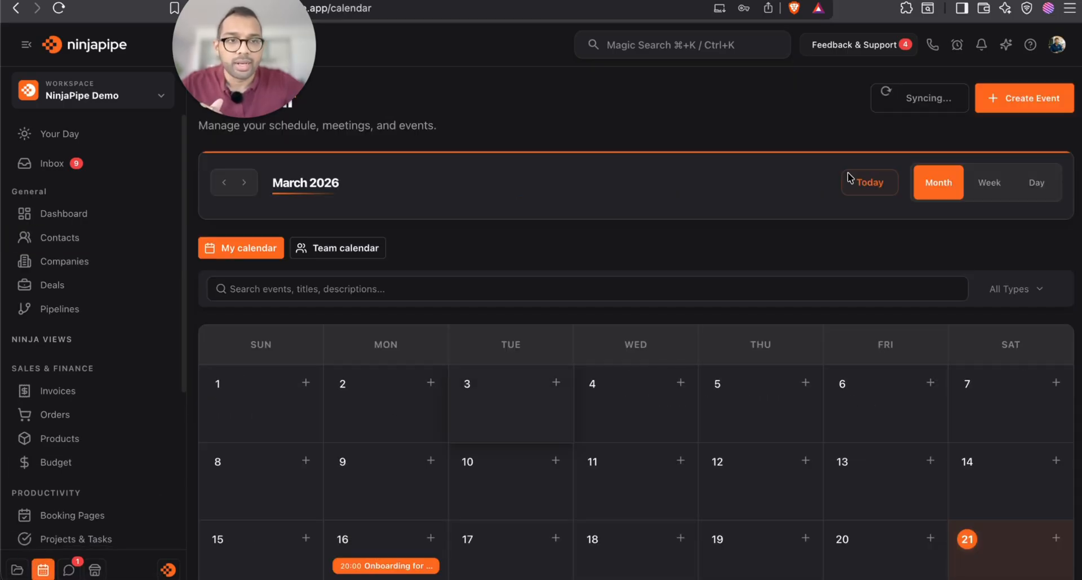
# Start a new event on March 17 with an onboarding call title, copied into the description
pyautogui.scroll(-4, 464, 464)
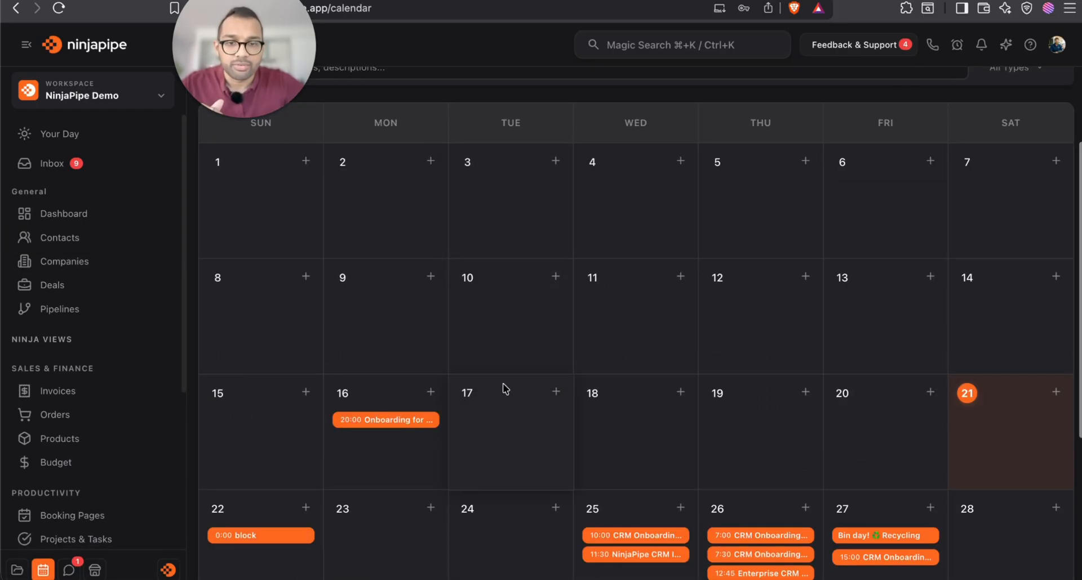
pyautogui.scroll(1, 540, 398)
pyautogui.click(555, 436)
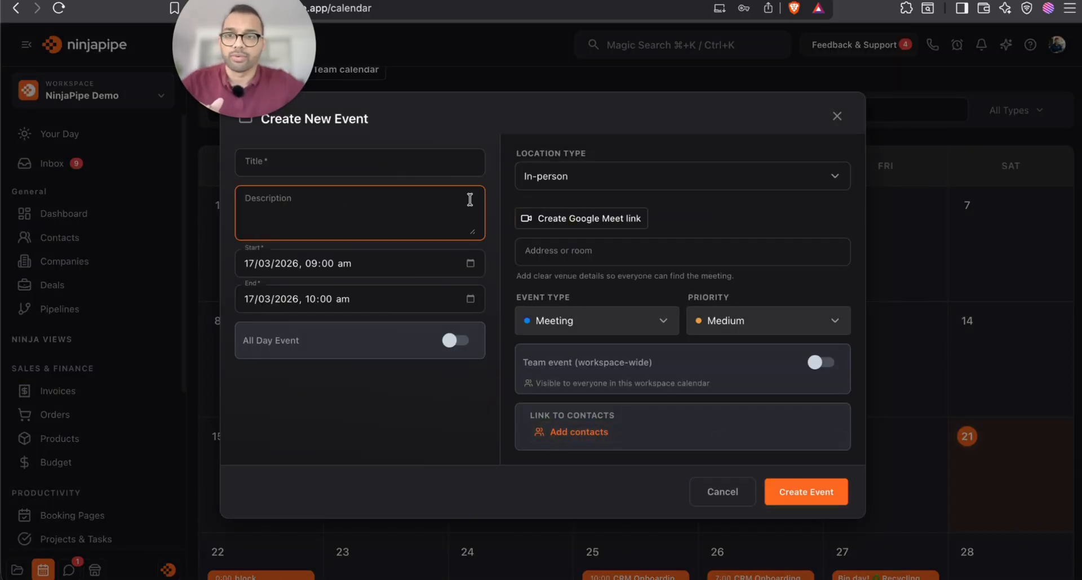
pyautogui.click(421, 156)
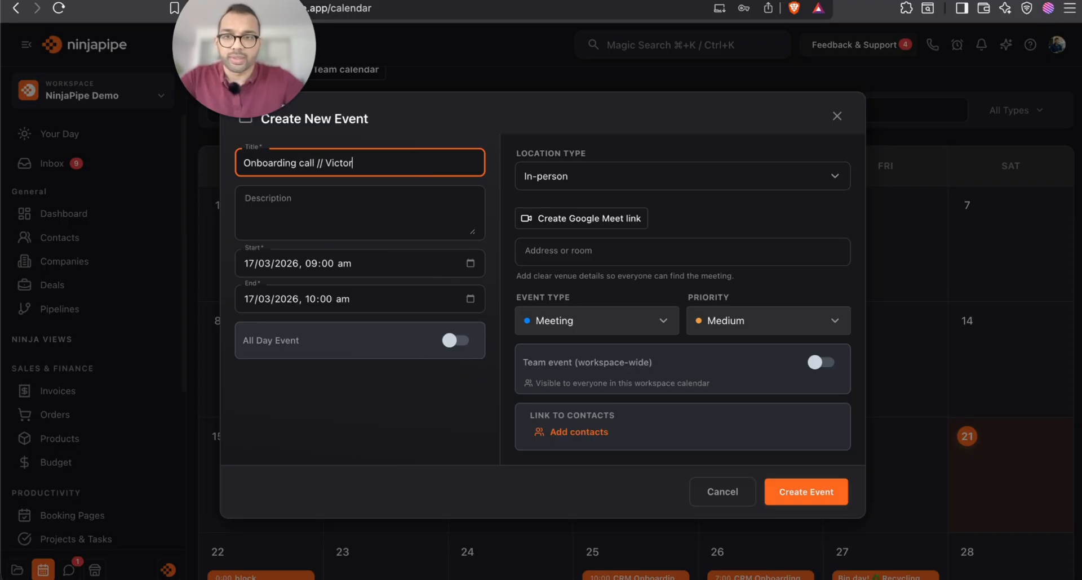
pyautogui.tripleClick(422, 162)
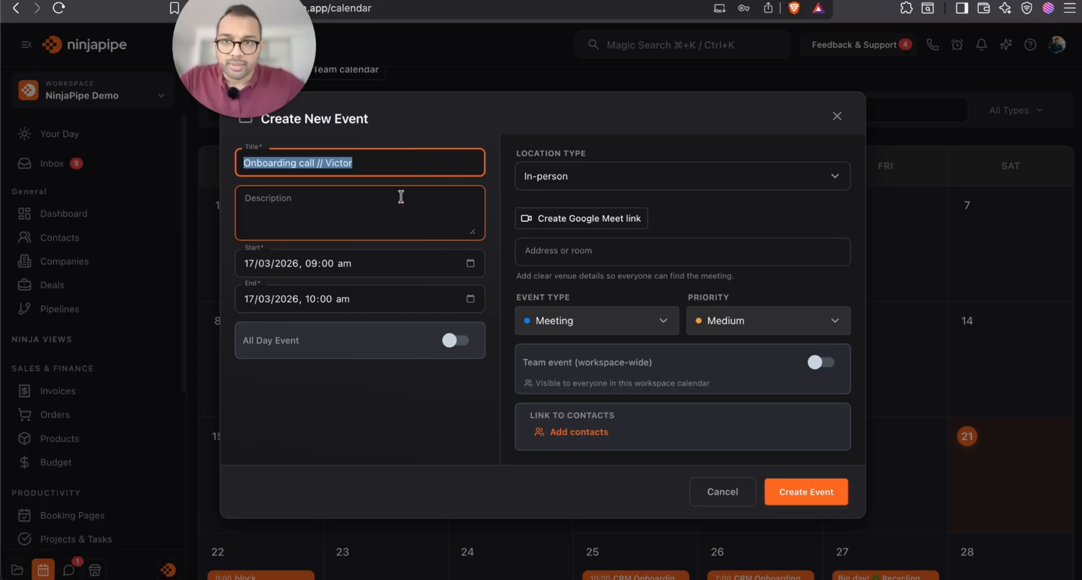
pyautogui.click(398, 207)
pyautogui.write('Onboarding call // Victor')
# Set the event to run on 18/03/2026 from 11:00 am to 12:00 pm
pyautogui.click(474, 263)
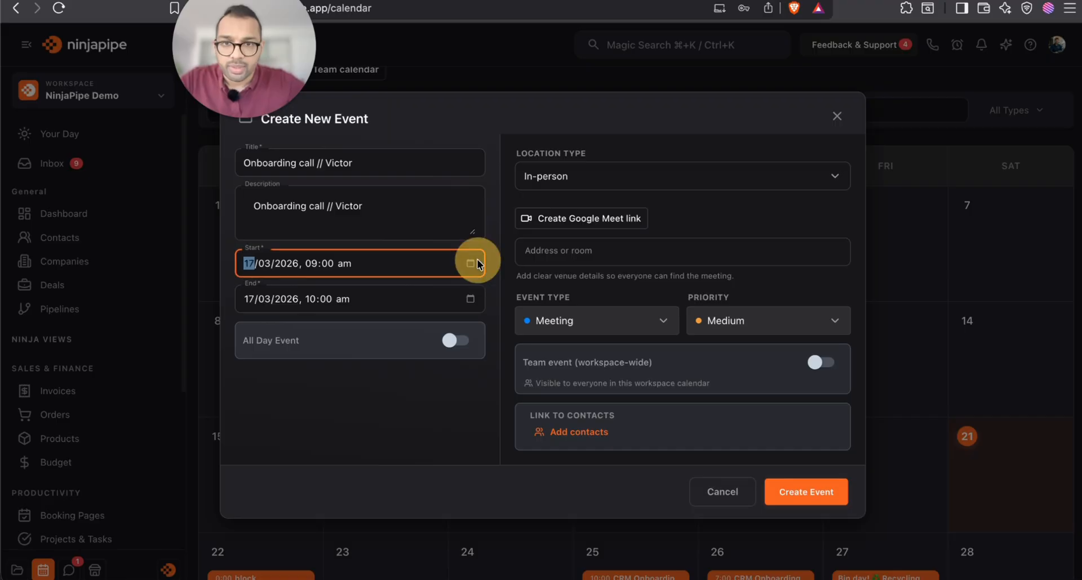
pyautogui.click(471, 267)
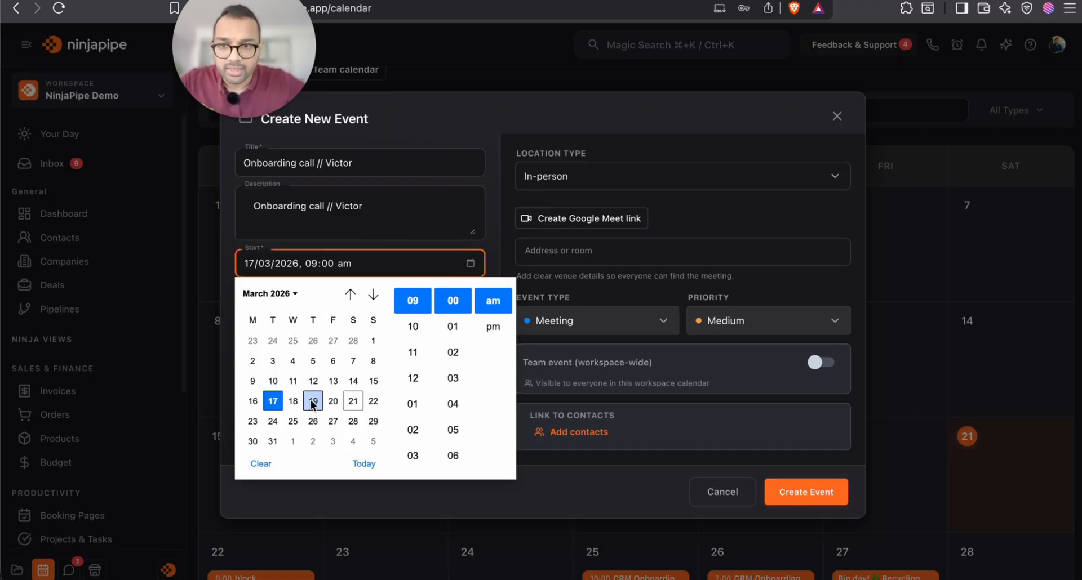
pyautogui.click(294, 401)
pyautogui.click(417, 357)
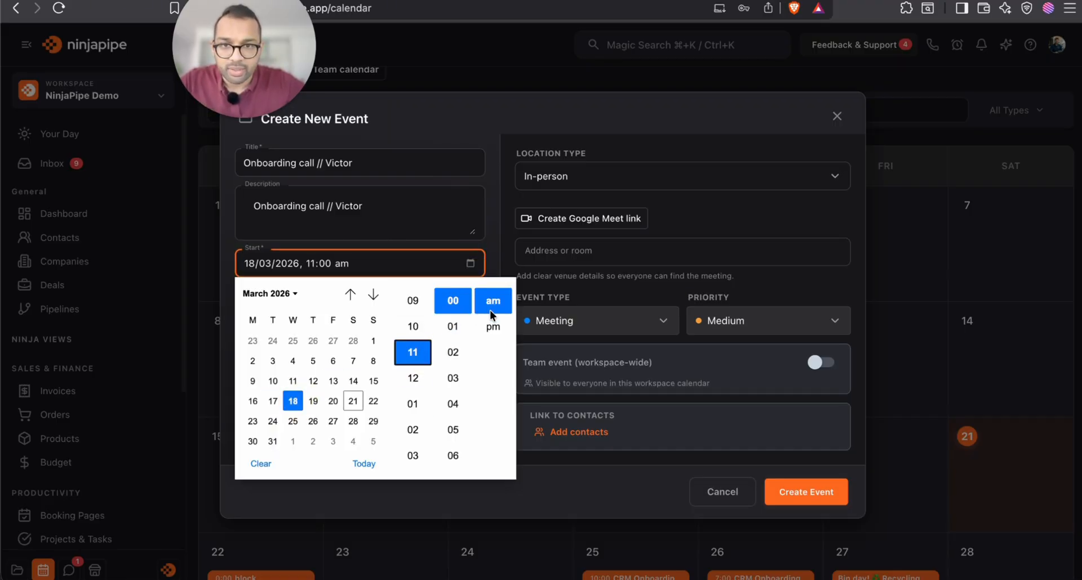
pyautogui.click(496, 259)
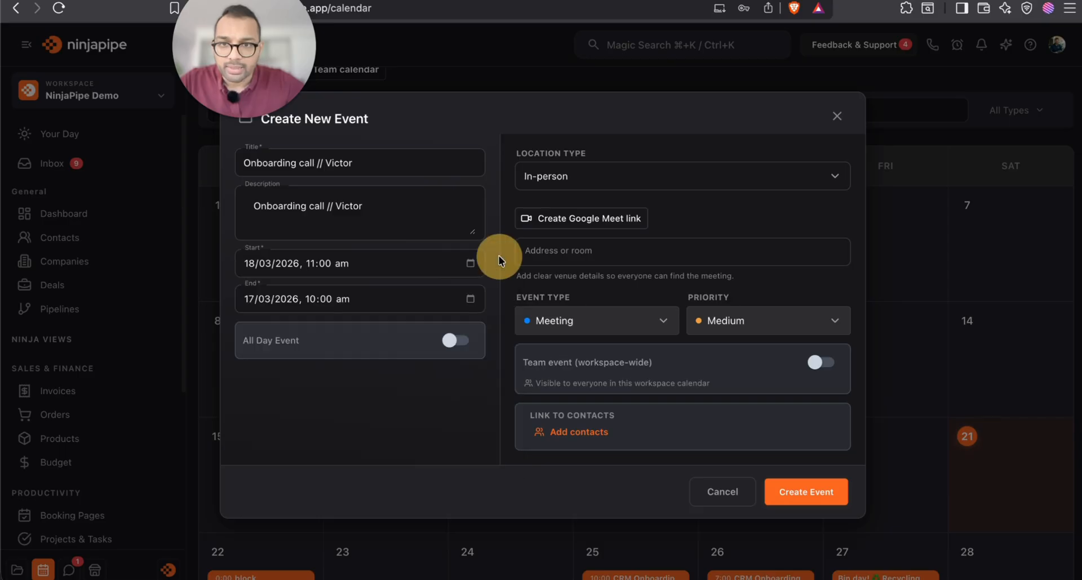
pyautogui.click(471, 301)
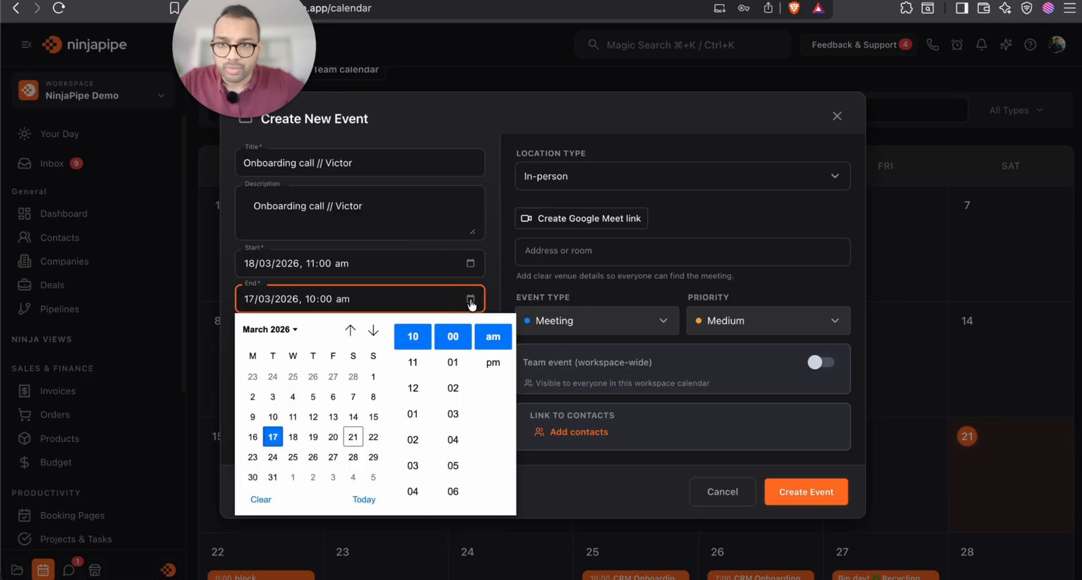
pyautogui.click(296, 439)
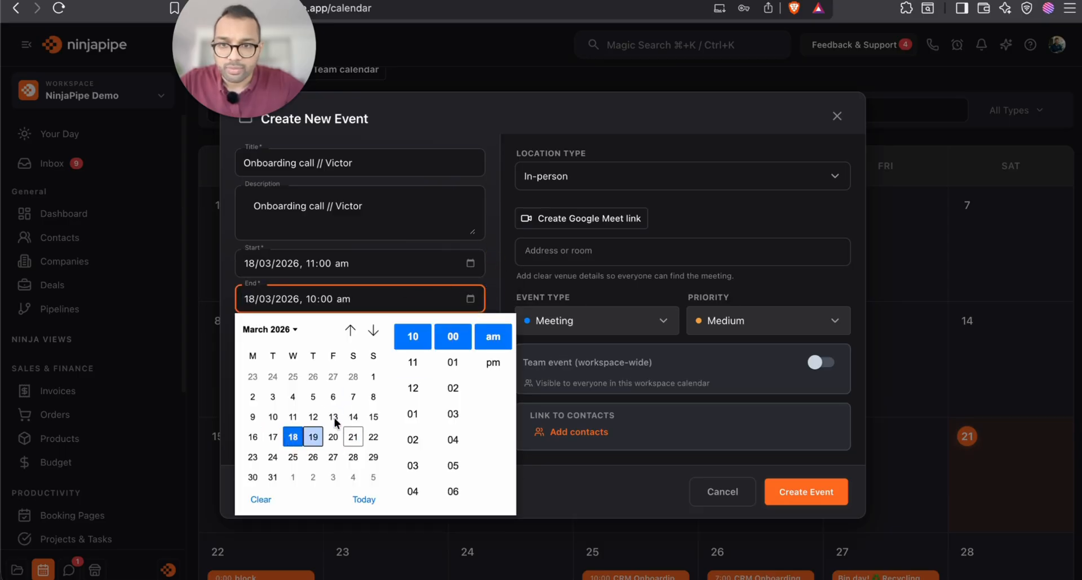
pyautogui.click(414, 388)
pyautogui.click(501, 289)
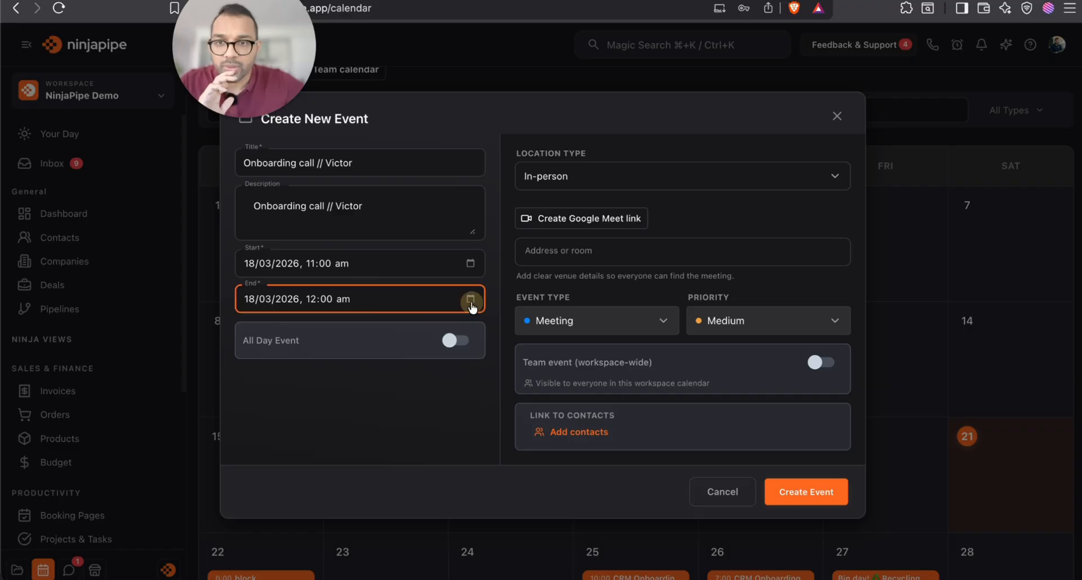
pyautogui.click(471, 298)
pyautogui.click(492, 364)
pyautogui.click(487, 292)
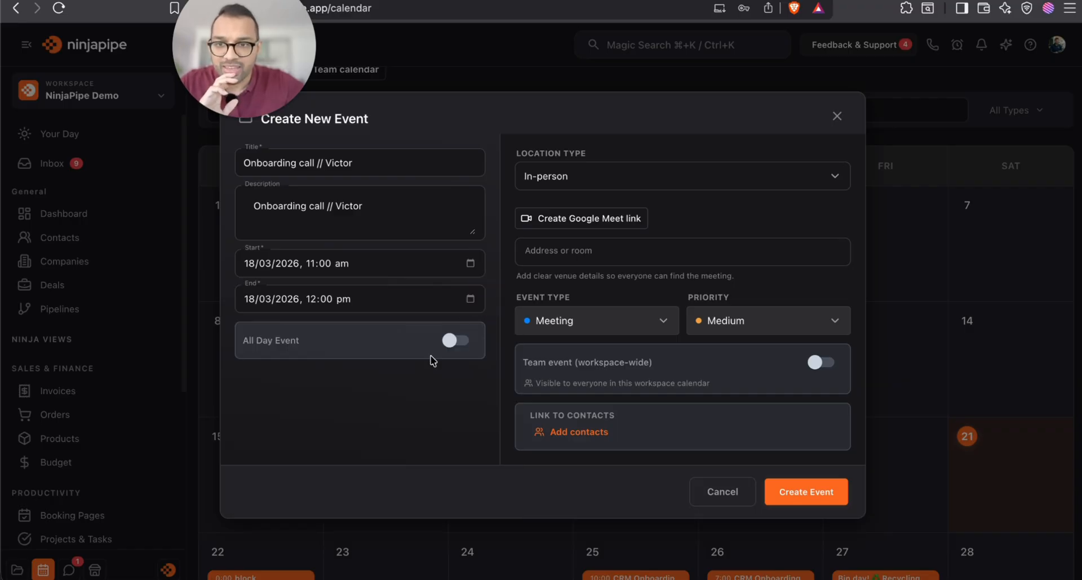
# Make the event an Online meeting with a Google Meet link and High priority
pyautogui.click(651, 177)
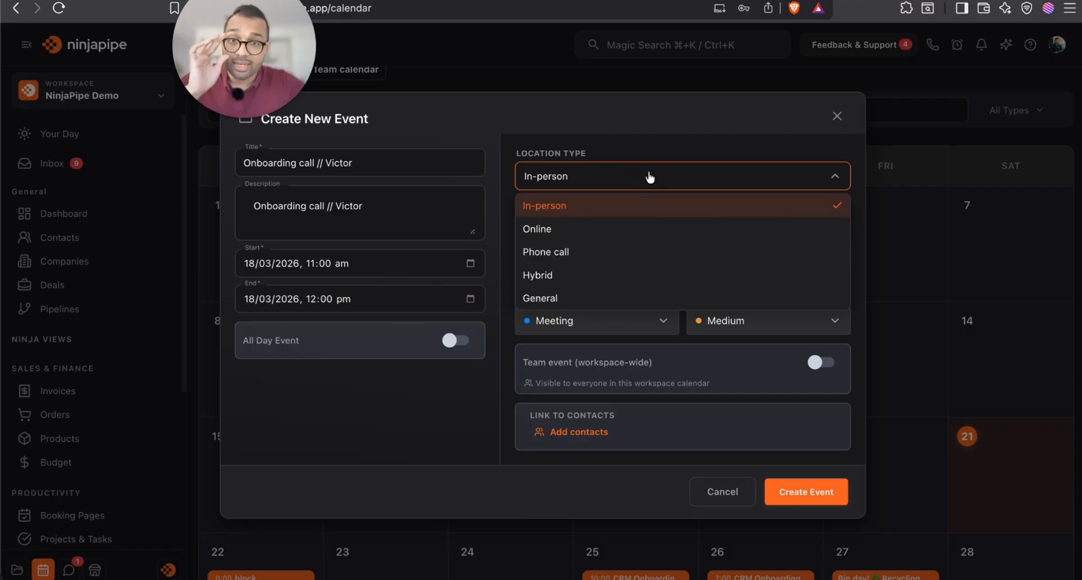
pyautogui.click(633, 225)
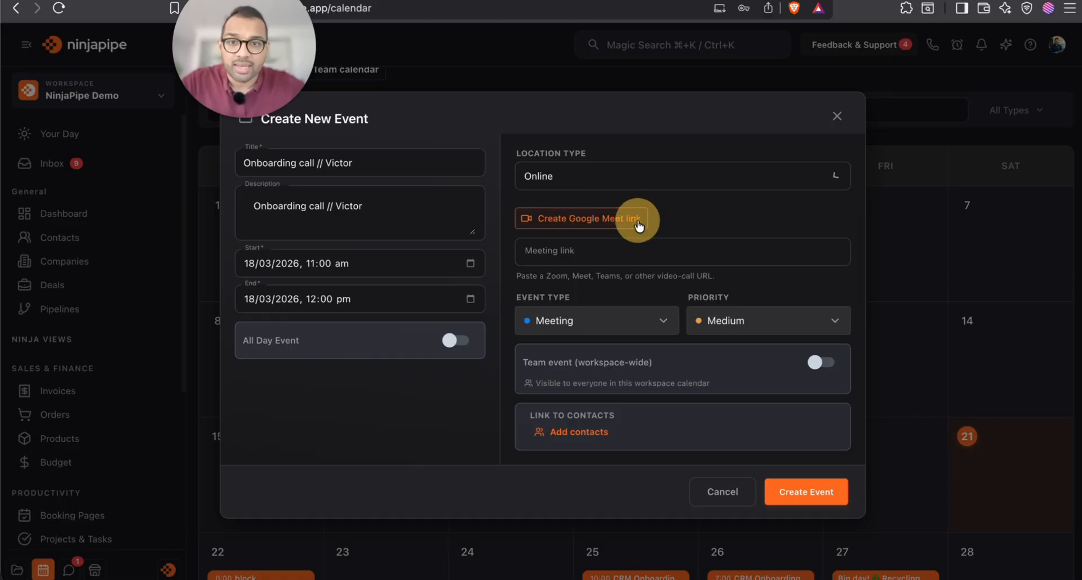
pyautogui.click(619, 224)
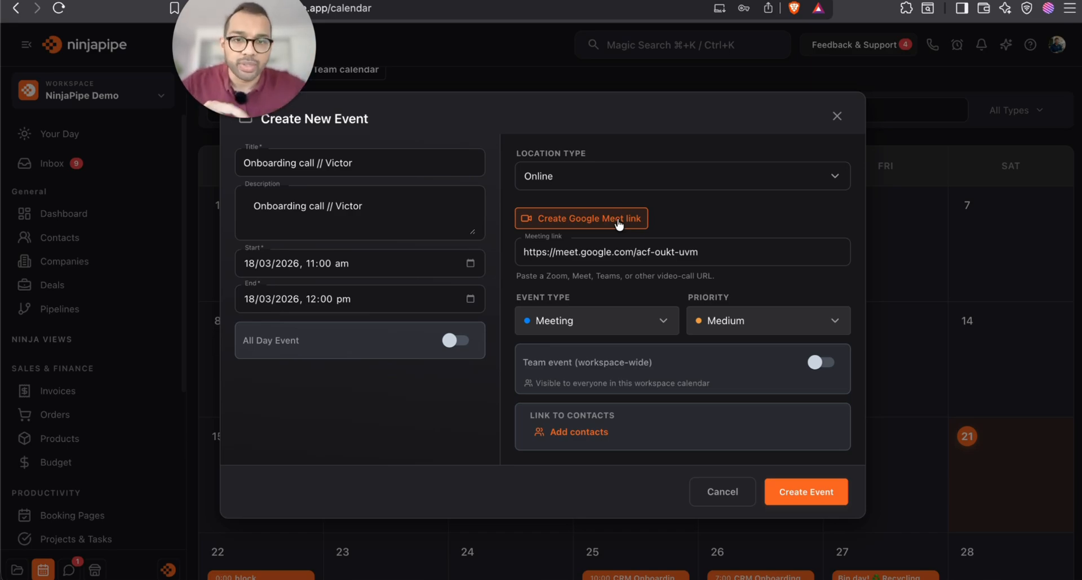
pyautogui.click(713, 323)
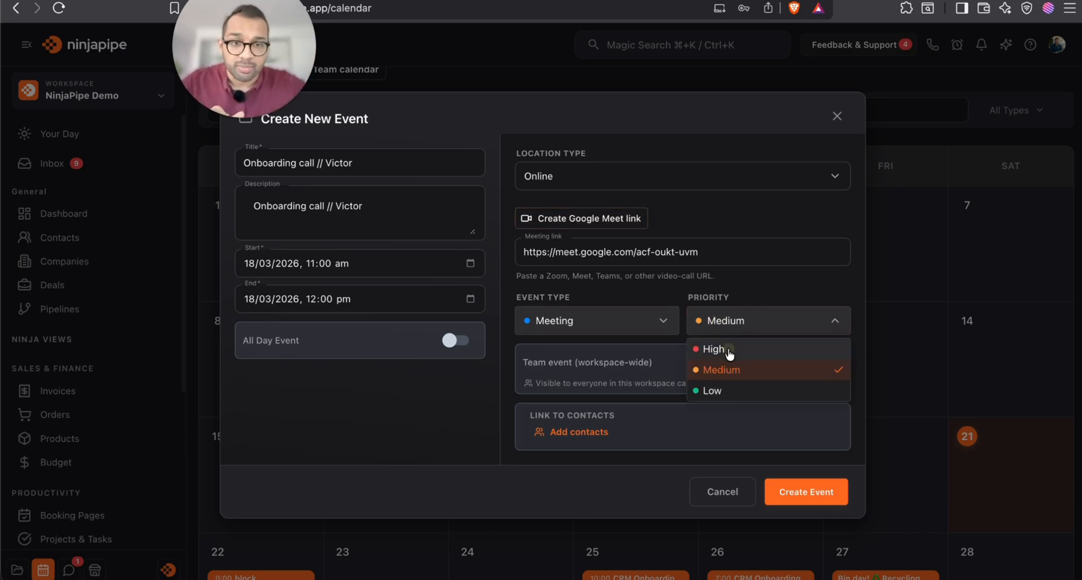
pyautogui.click(726, 349)
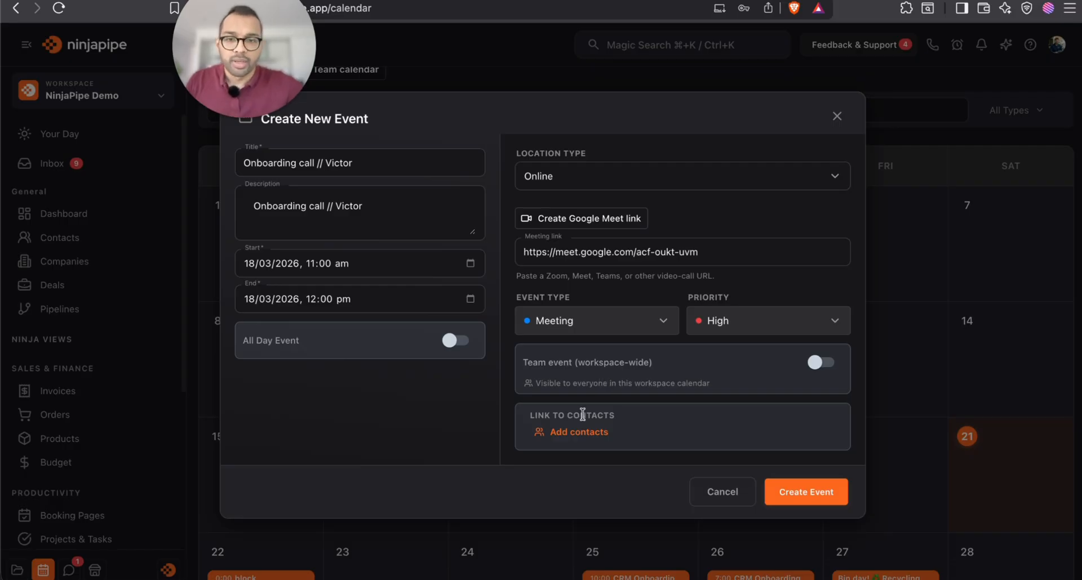
# Link the client contact to the event and create it
pyautogui.click(572, 431)
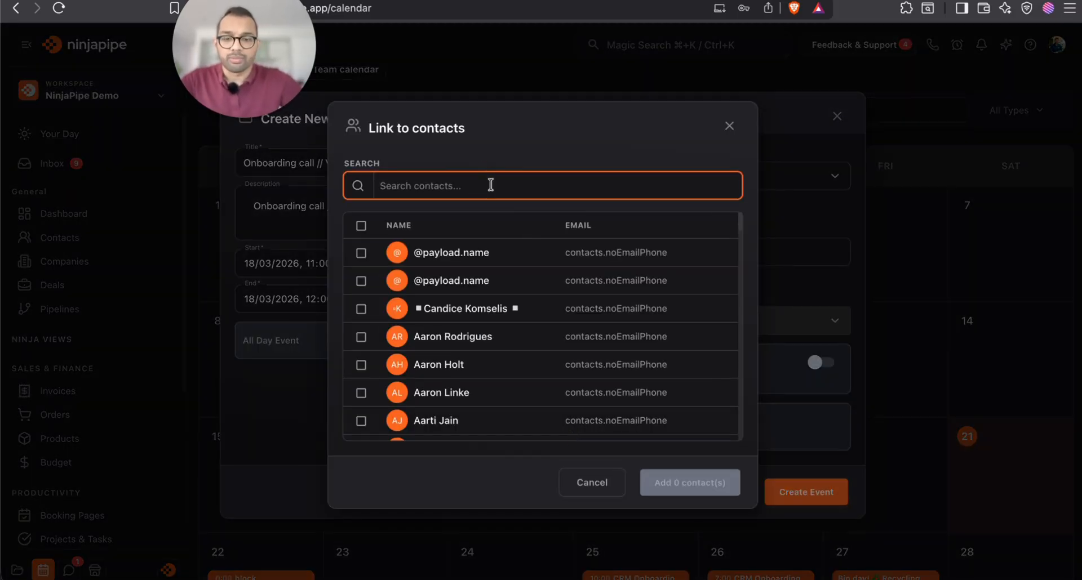
pyautogui.click(486, 297)
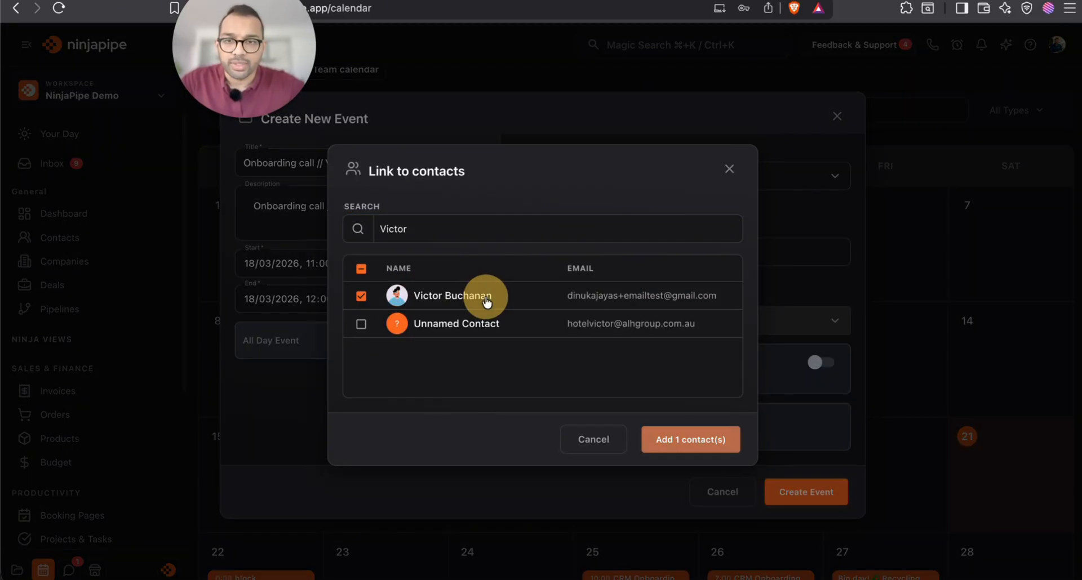
pyautogui.click(685, 438)
pyautogui.click(819, 506)
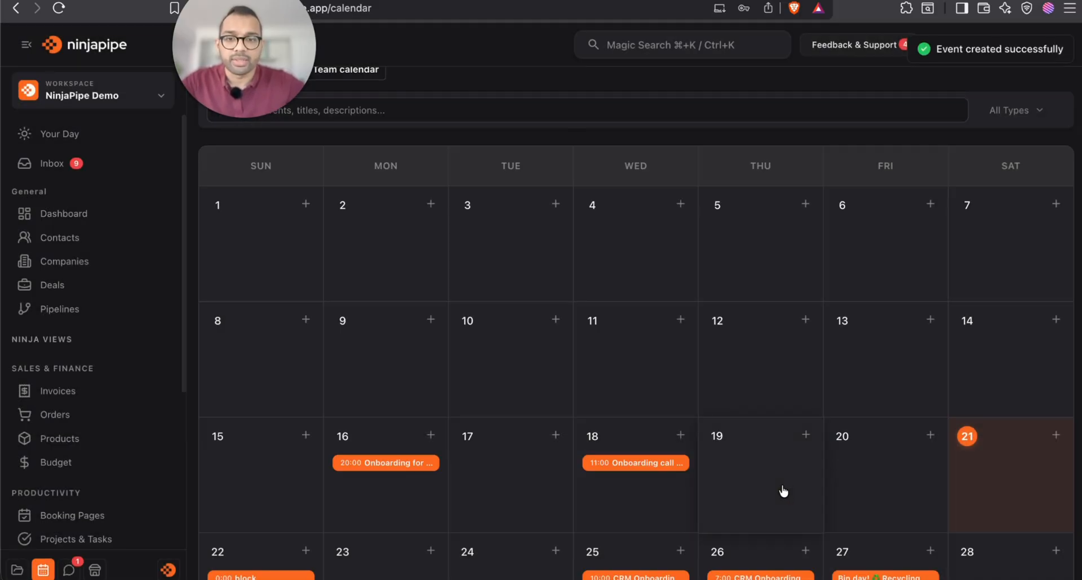
# Reopen the client's record from All Contacts and view the portal's Scheduled Meetings page
pyautogui.click(92, 241)
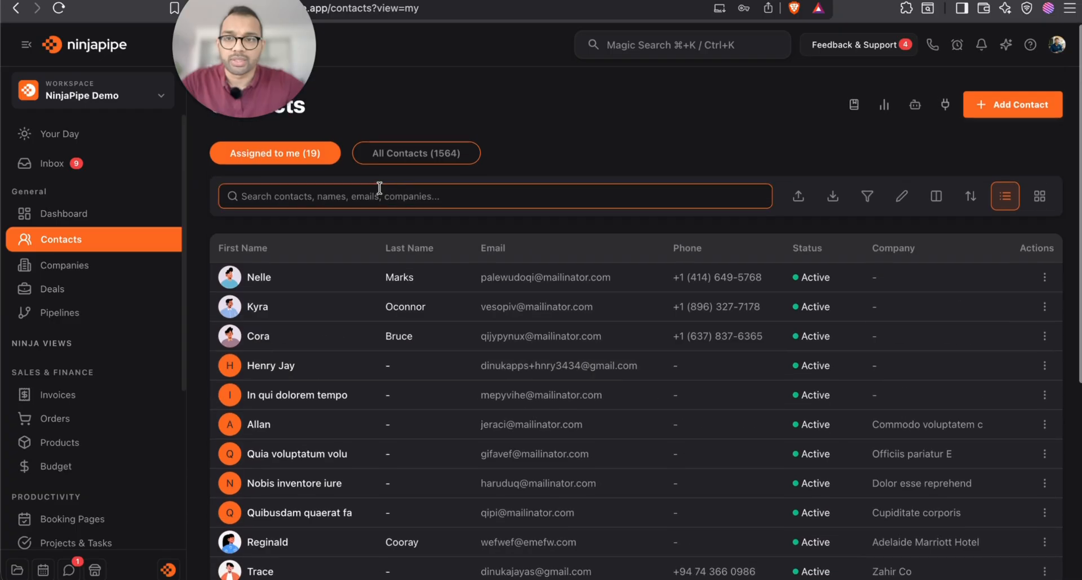
pyautogui.click(414, 153)
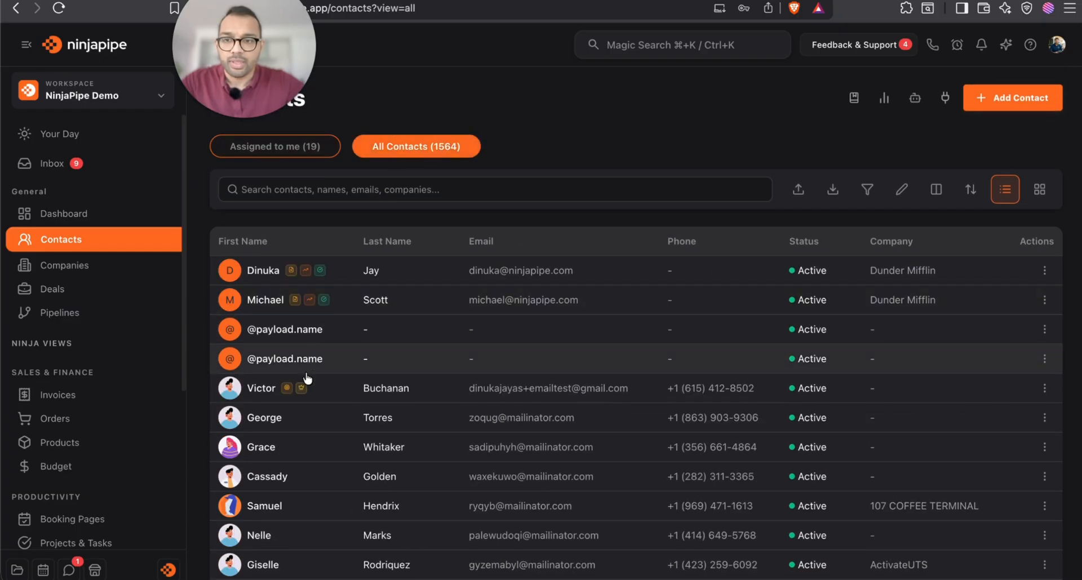
pyautogui.click(288, 386)
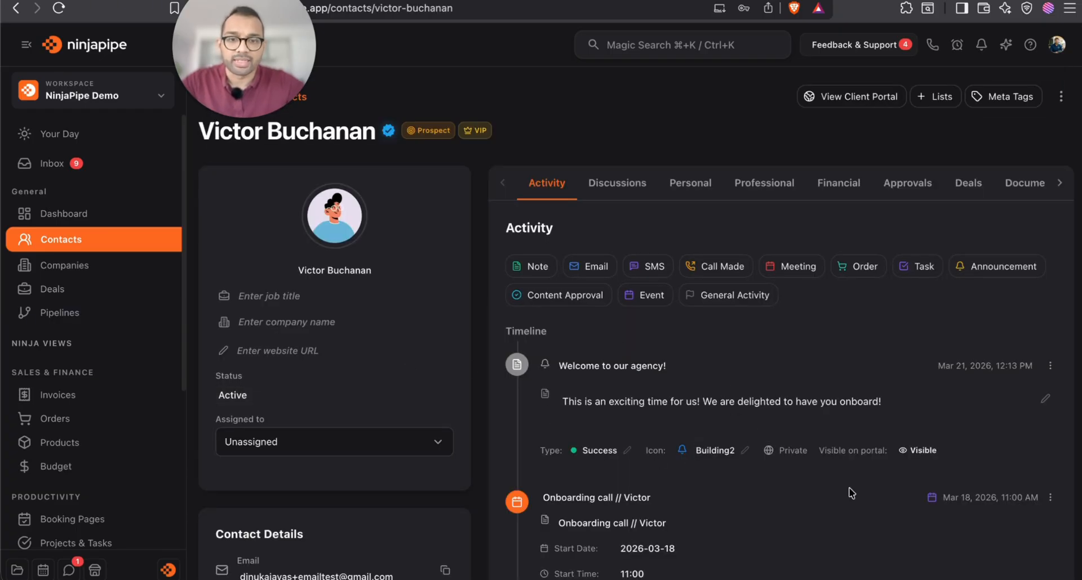
pyautogui.scroll(-3, 851, 493)
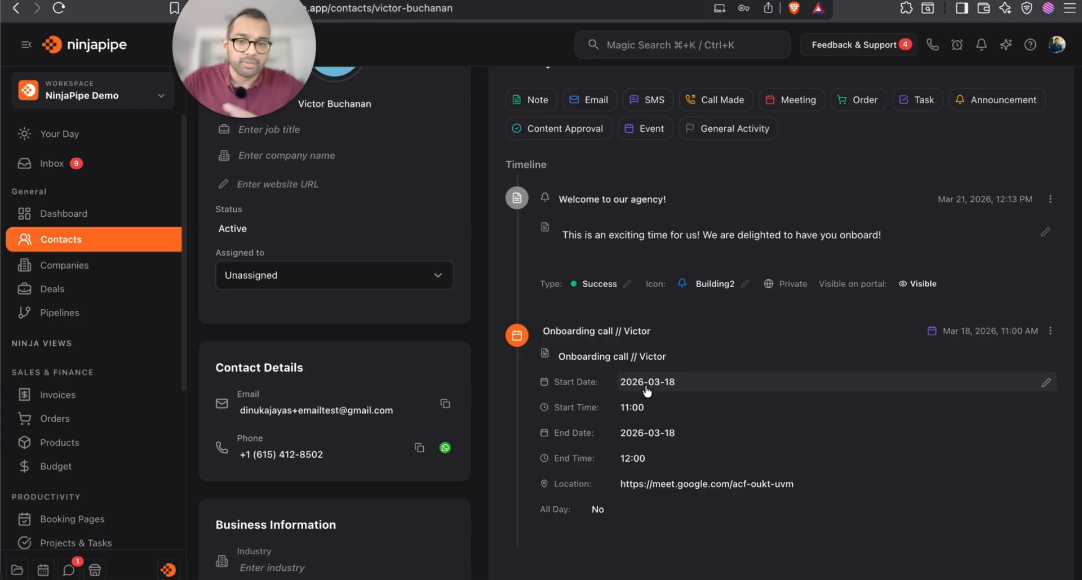
pyautogui.scroll(3, 647, 390)
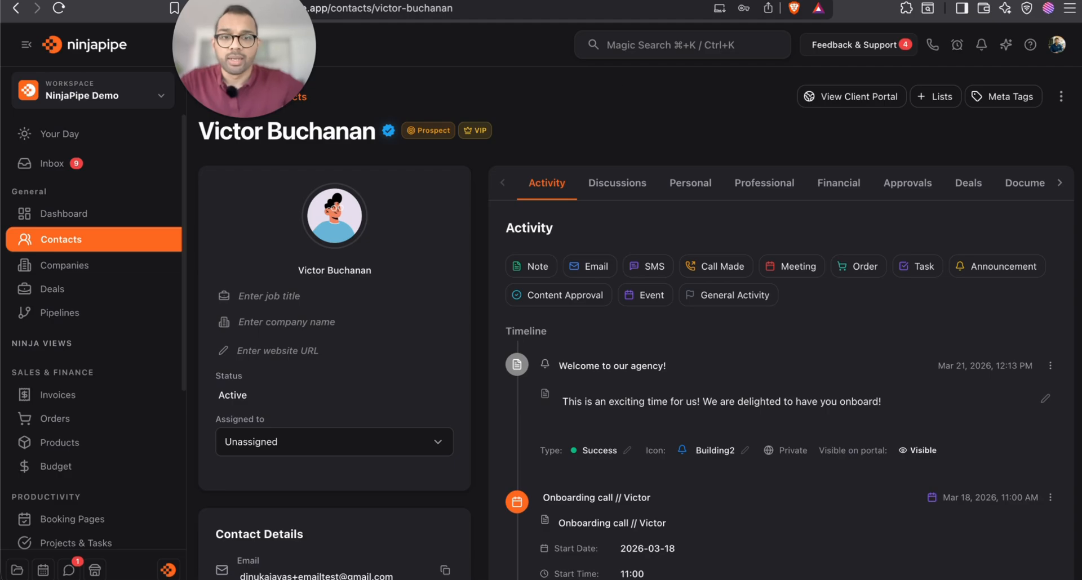
pyautogui.scroll(-3, 806, 445)
pyautogui.scroll(2, 799, 428)
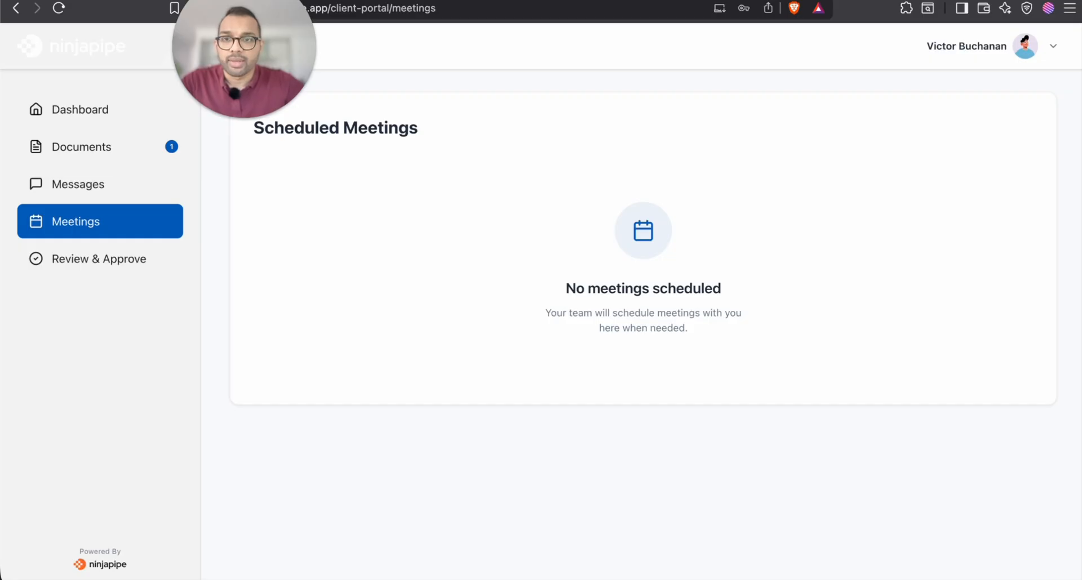
pyautogui.click(118, 190)
pyautogui.click(109, 226)
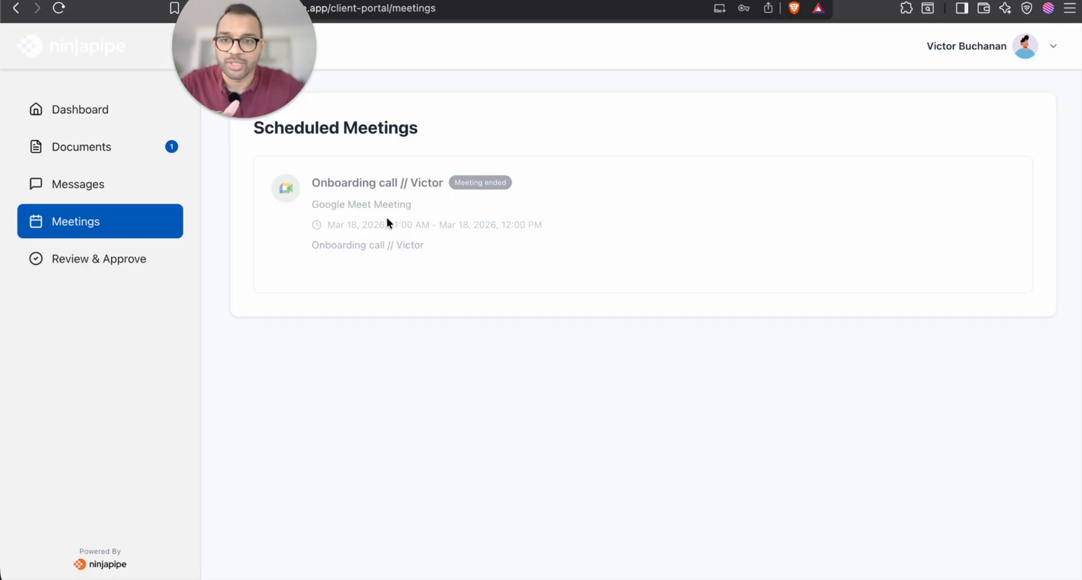
# Confirm the portal's Review & Approve page has no pending approvals, then return to the contact record
pyautogui.moveTo(243, 115)
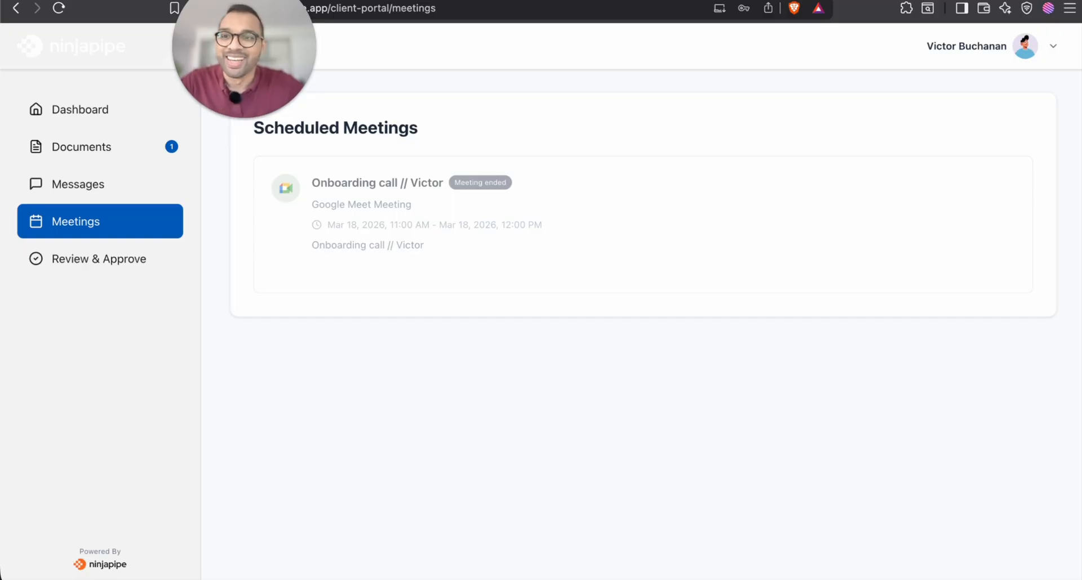
pyautogui.hotkey('ctrl', 'shift', 'Tab')
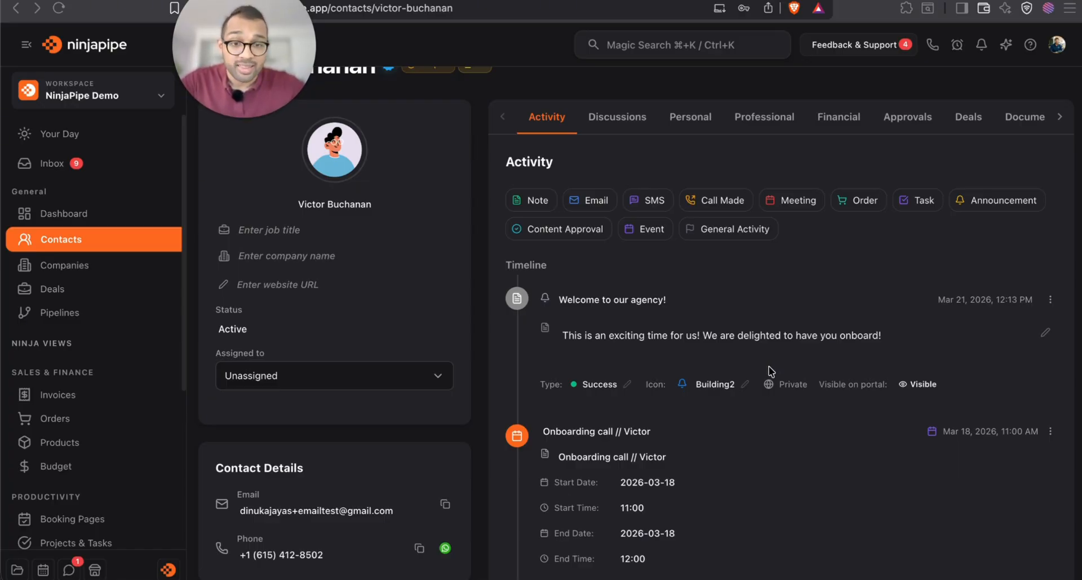
pyautogui.scroll(-3, 630, 478)
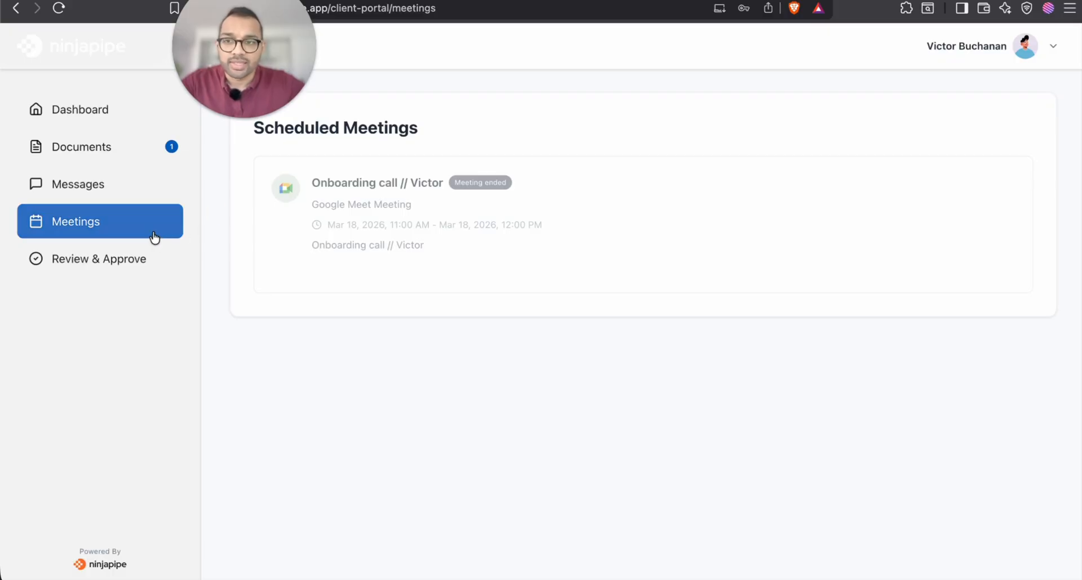
pyautogui.click(137, 257)
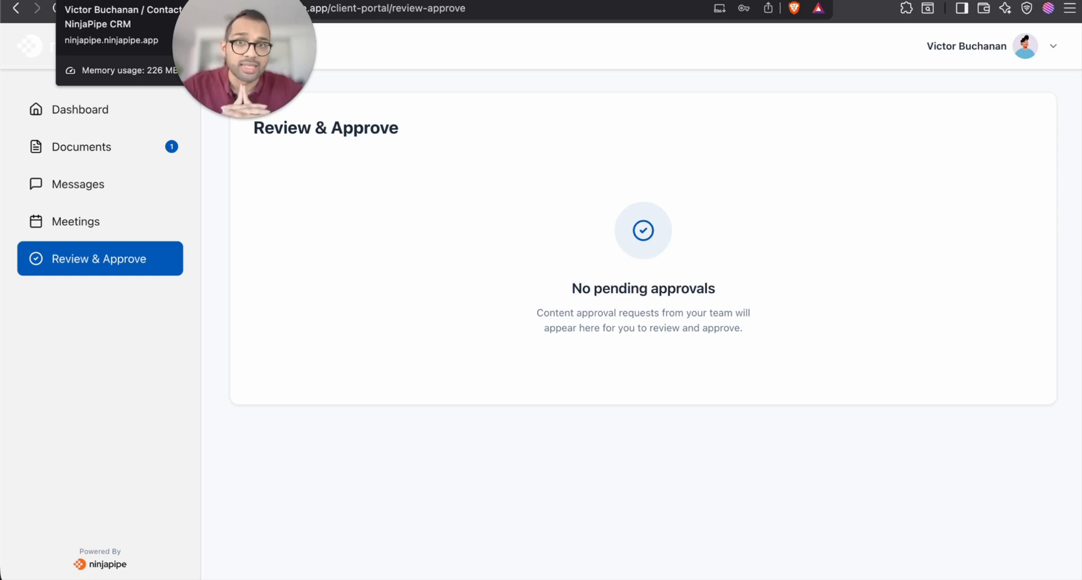
pyautogui.click(124, 1)
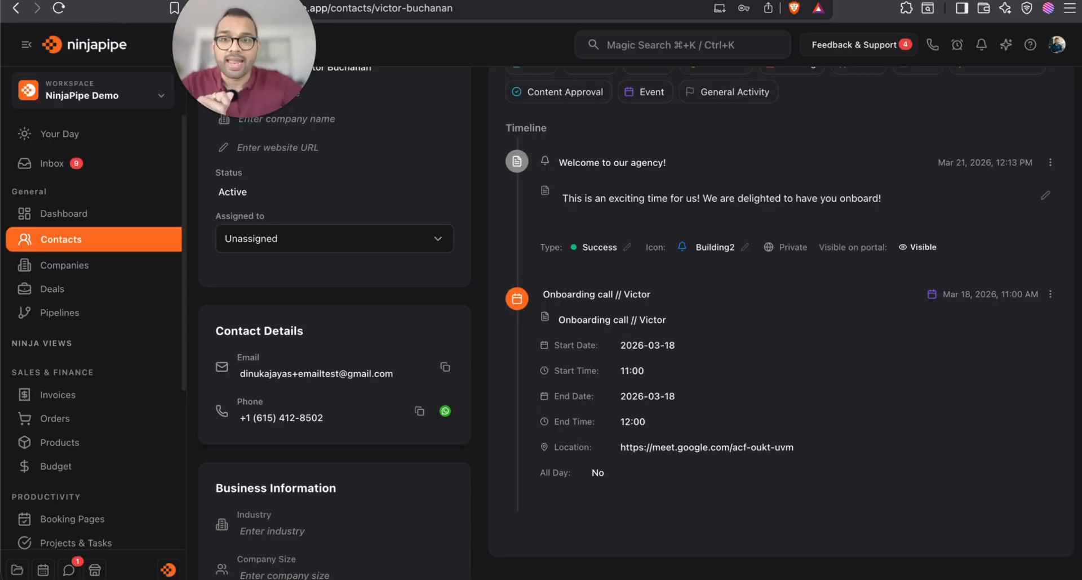
pyautogui.scroll(5, 732, 270)
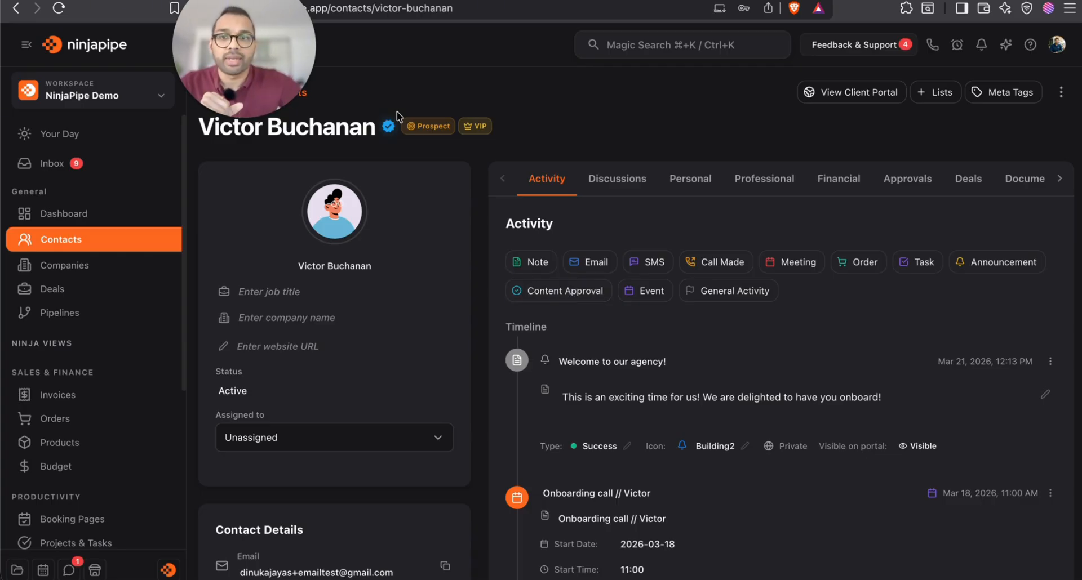
pyautogui.click(1064, 93)
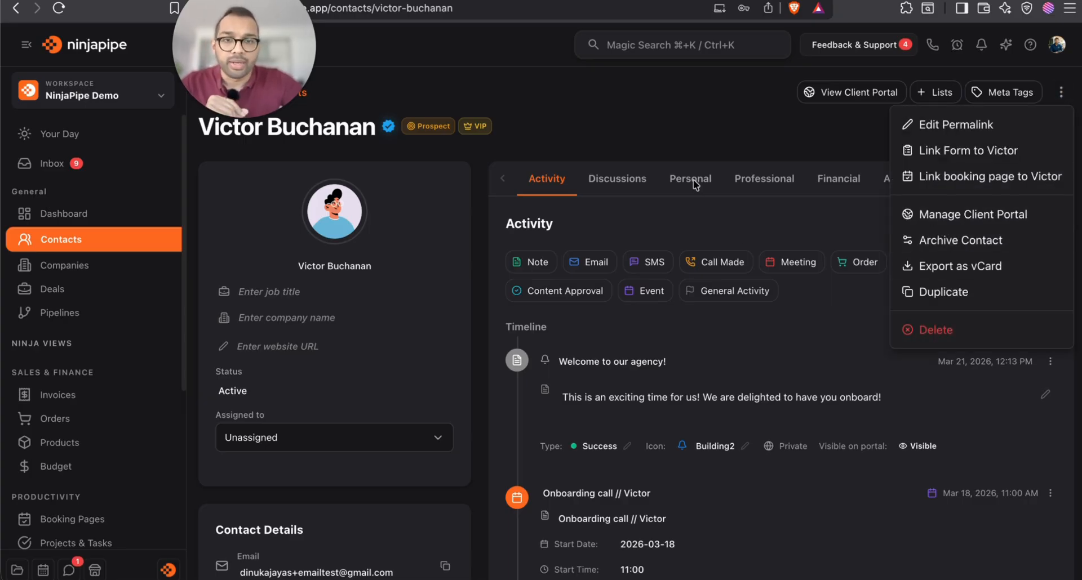
pyautogui.click(693, 115)
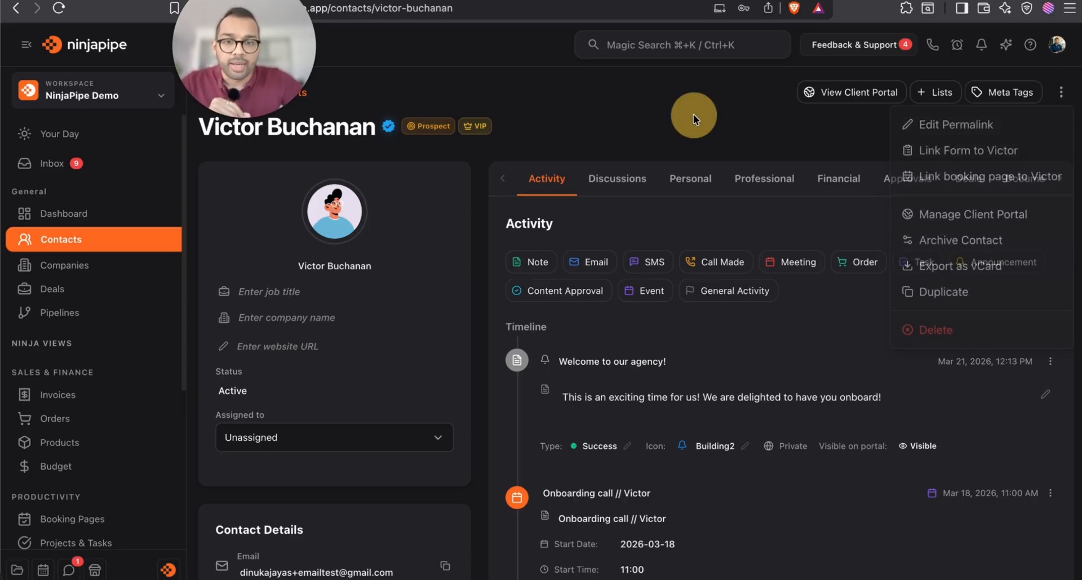
# Add a content approval to the contact's timeline titled 'Approval for Logo'
pyautogui.click(570, 302)
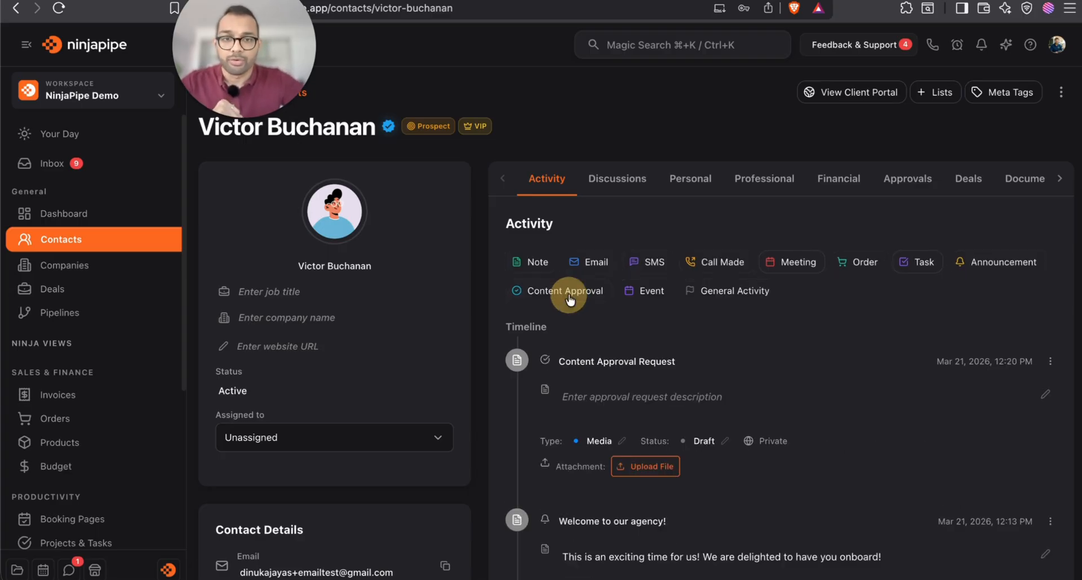
pyautogui.scroll(-2, 640, 416)
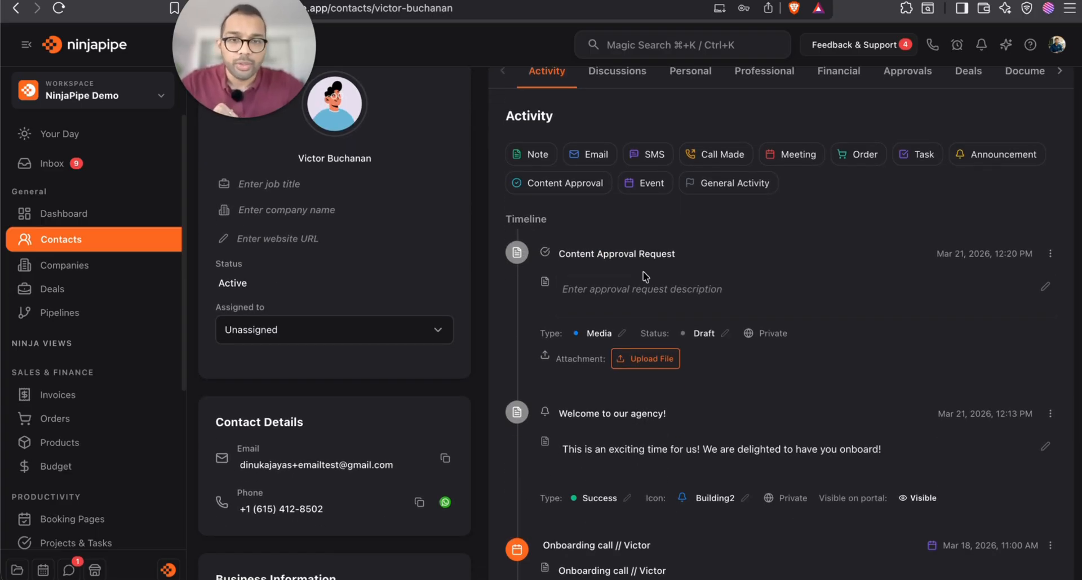
pyautogui.click(639, 253)
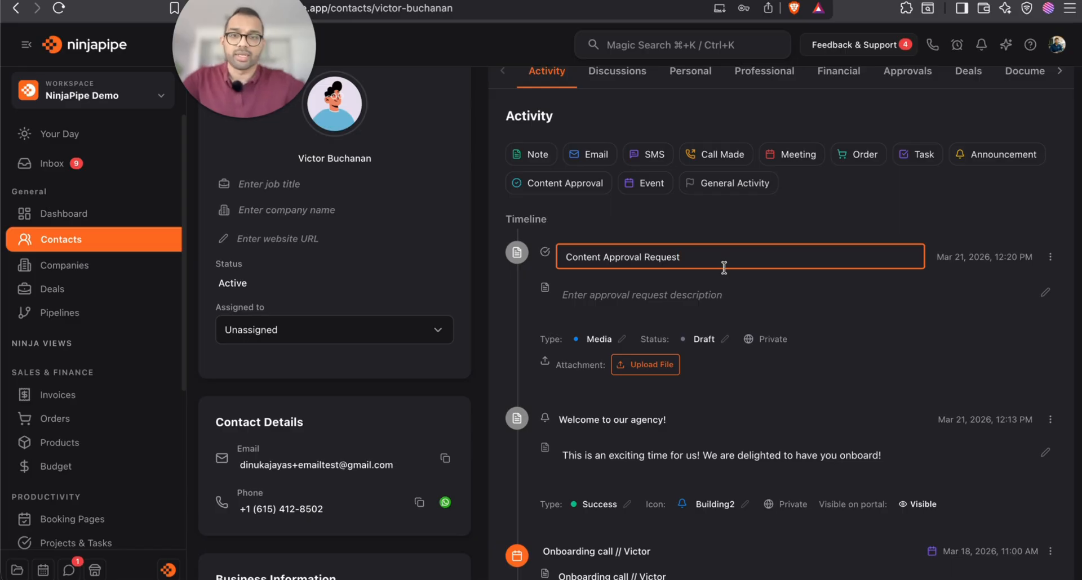
pyautogui.press('super+a')
pyautogui.write('A')
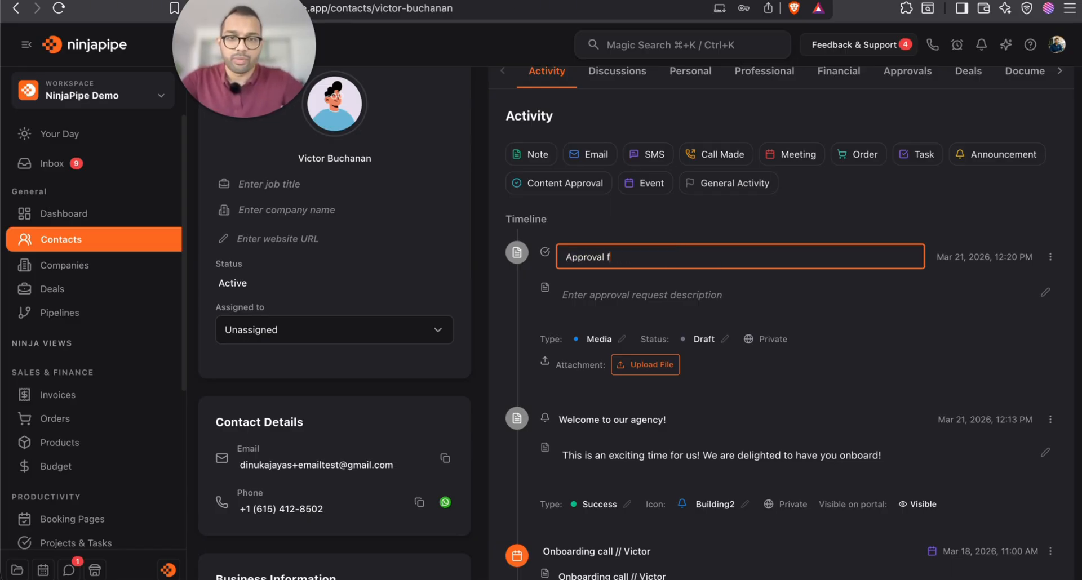
pyautogui.write('pproval for Logo')
pyautogui.press('Return')
# Give the approval a description asking the client to approve the logo, and set type to Media
pyautogui.click(755, 293)
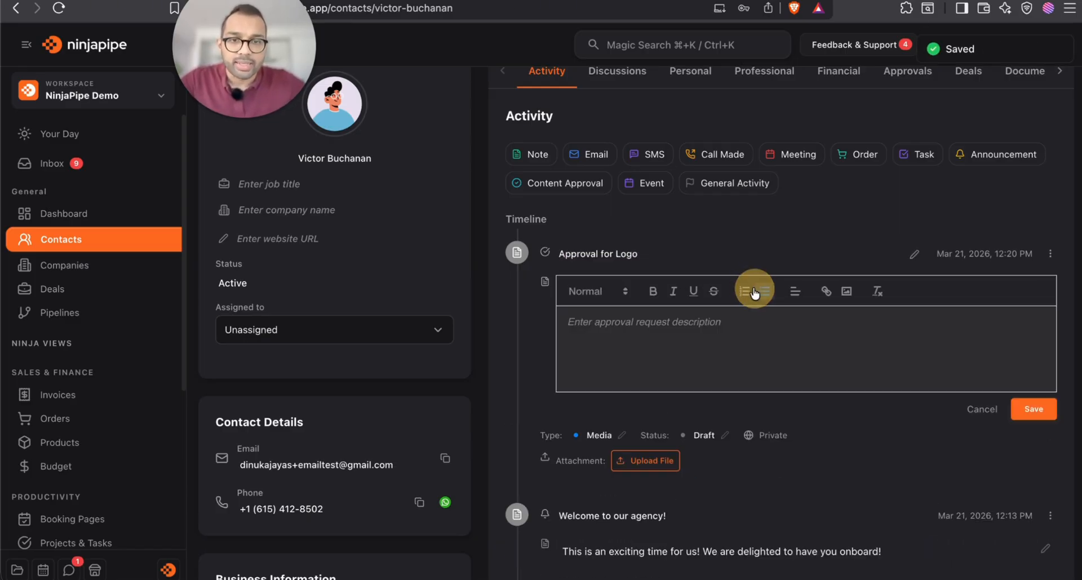
pyautogui.write('Hi')
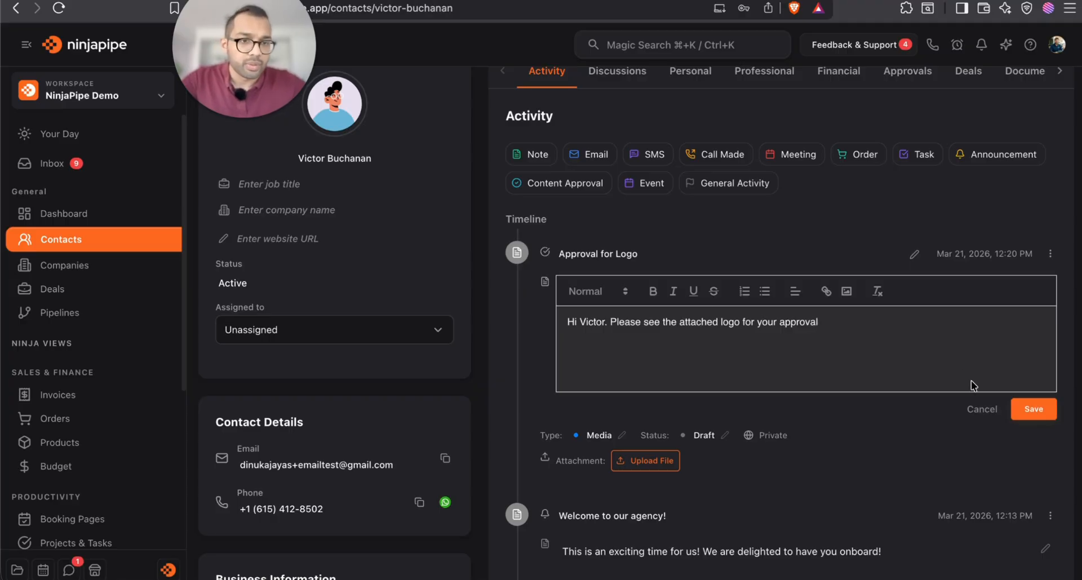
pyautogui.click(1033, 409)
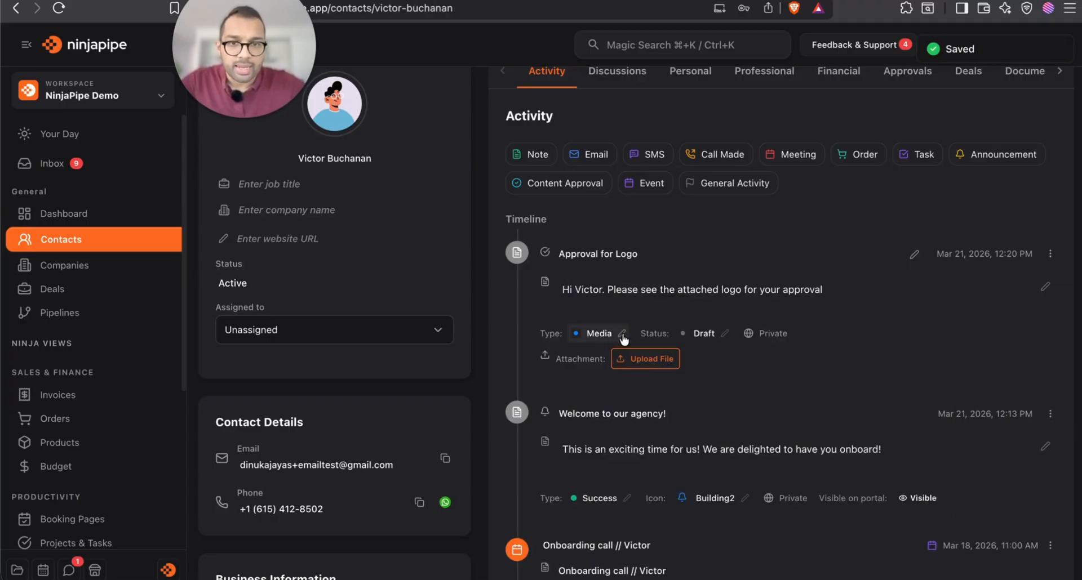
pyautogui.click(622, 334)
pyautogui.click(613, 336)
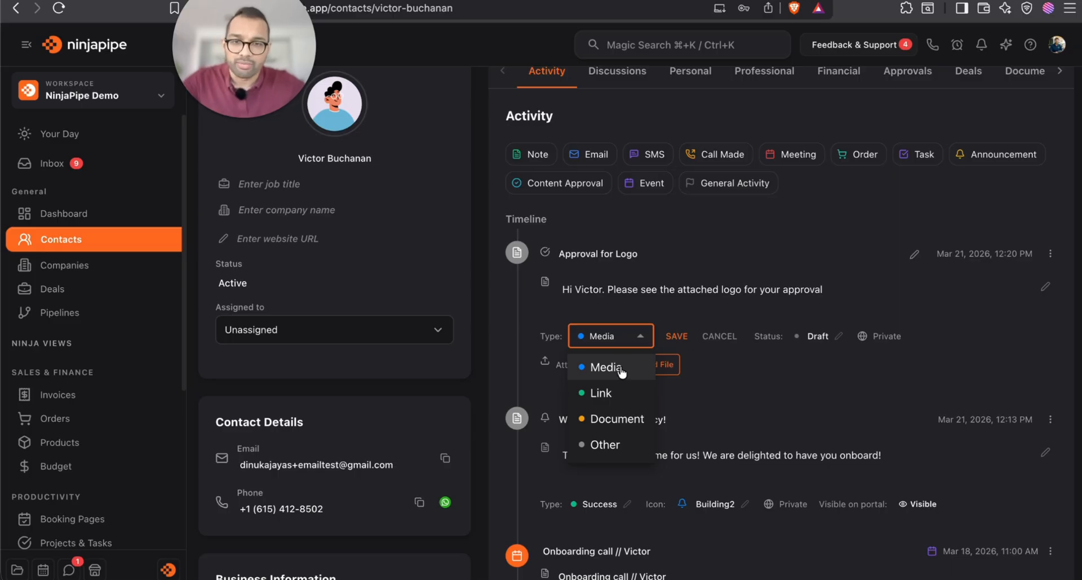
pyautogui.click(622, 369)
pyautogui.click(676, 337)
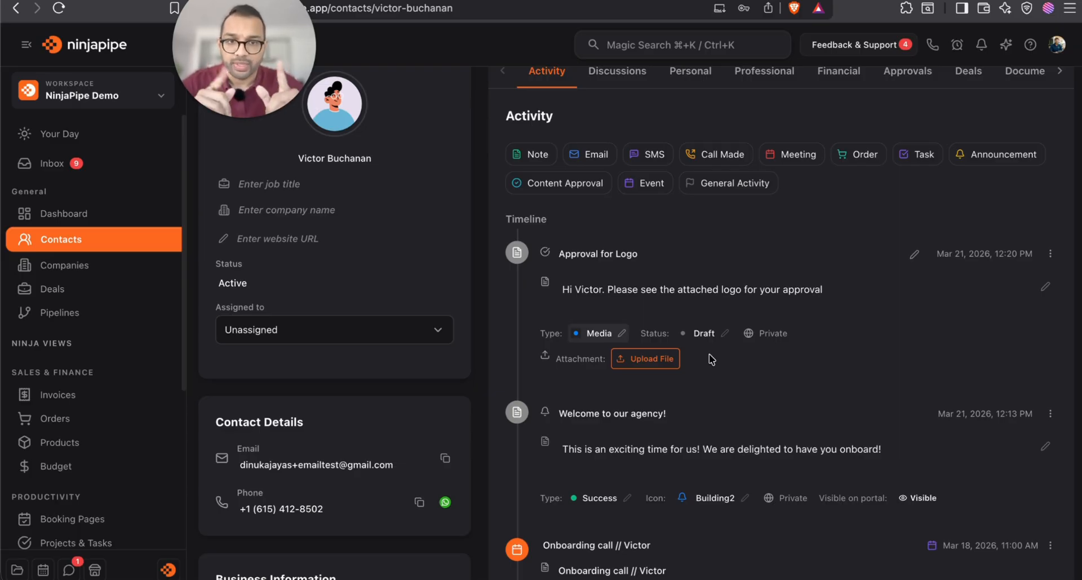
# Attach ninjapipe_inverse_avatar.png to the approval and set its status to Pending Review
pyautogui.click(647, 359)
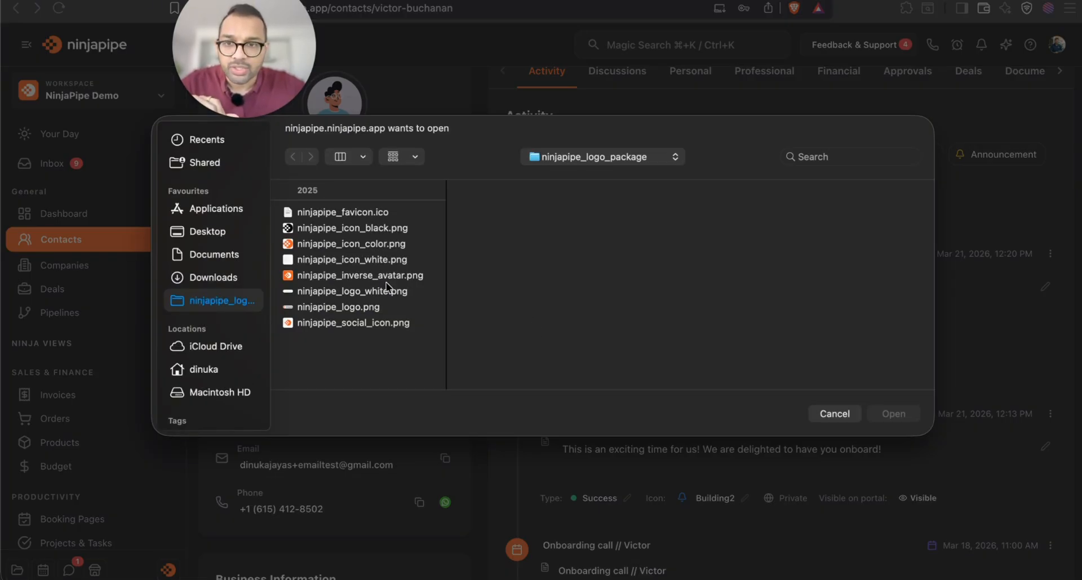
pyautogui.doubleClick(364, 275)
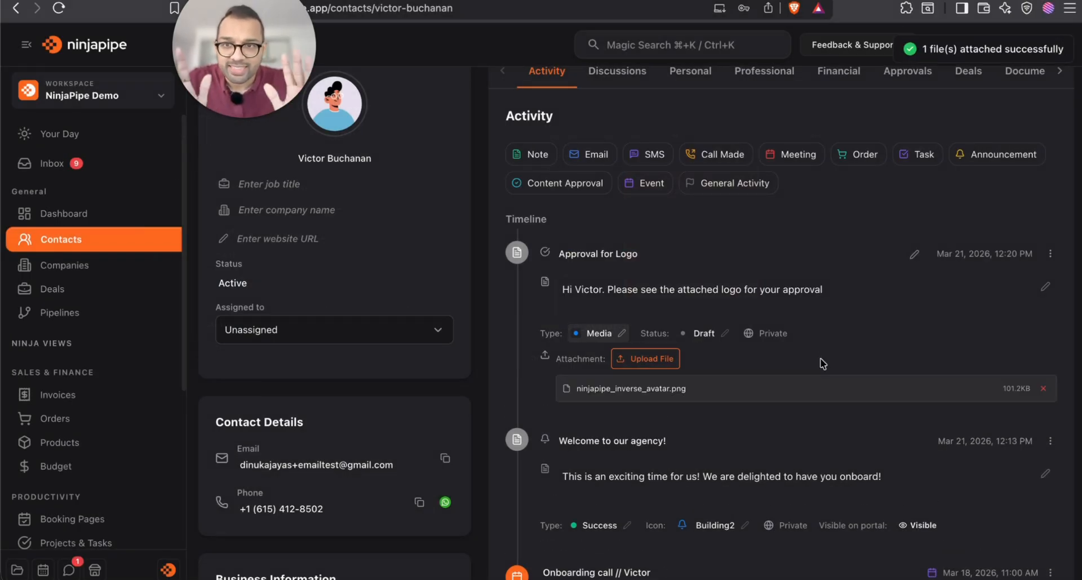
pyautogui.click(724, 333)
pyautogui.click(727, 337)
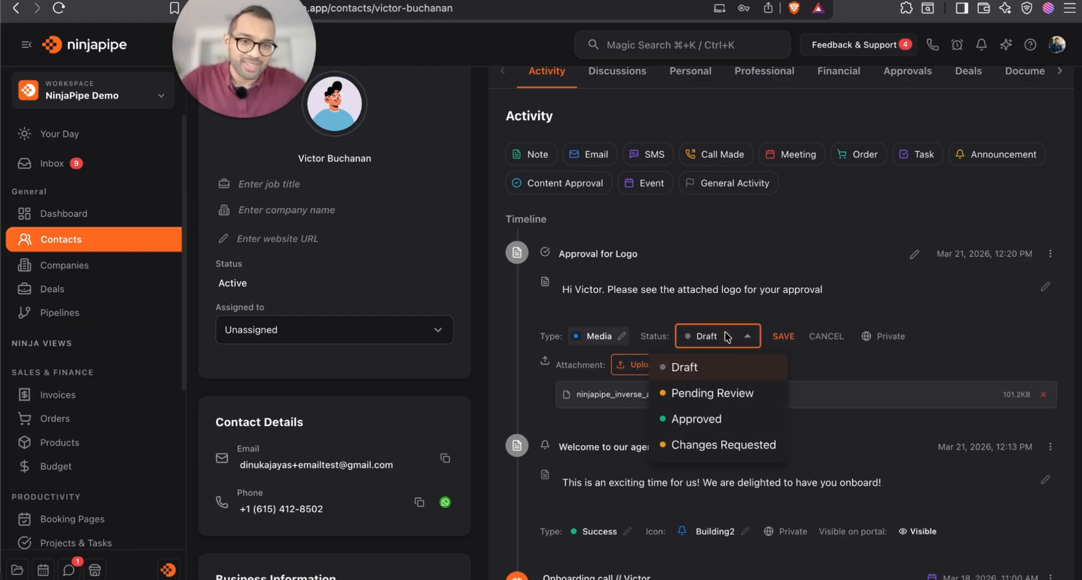
pyautogui.click(725, 418)
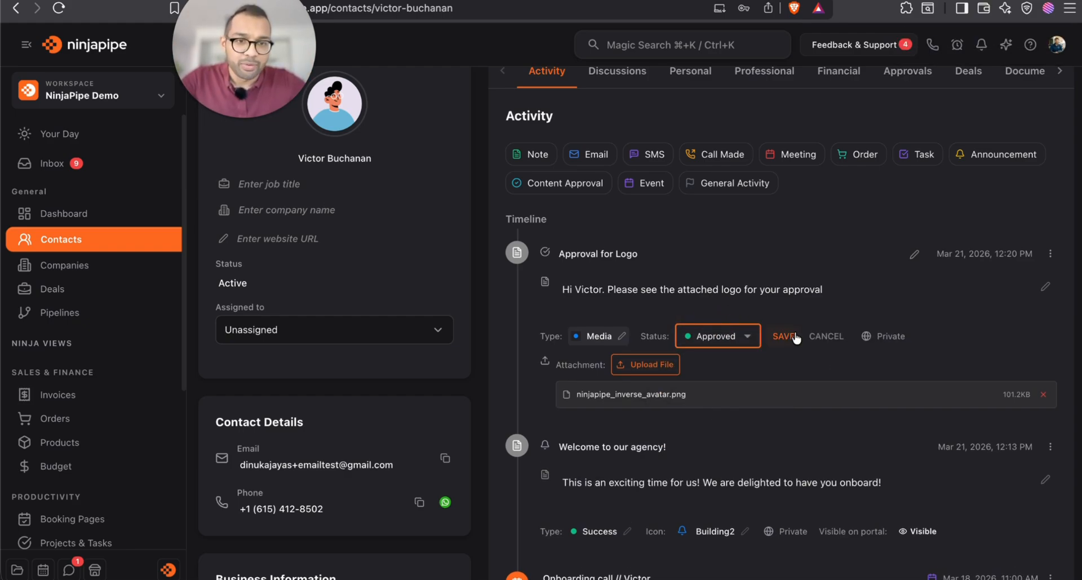
pyautogui.click(741, 342)
pyautogui.click(728, 418)
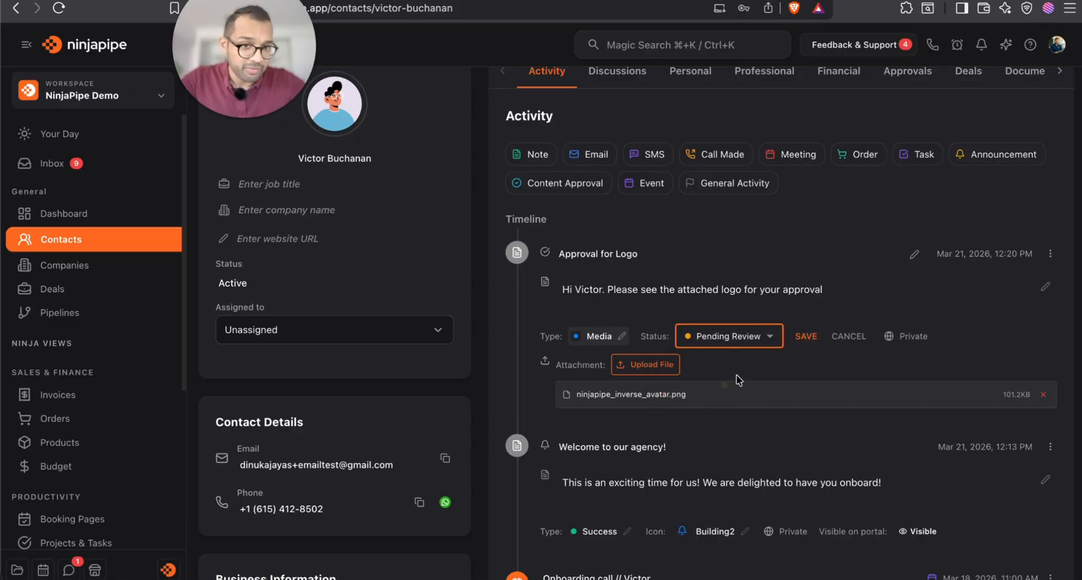
pyautogui.click(806, 337)
pyautogui.moveTo(813, 337)
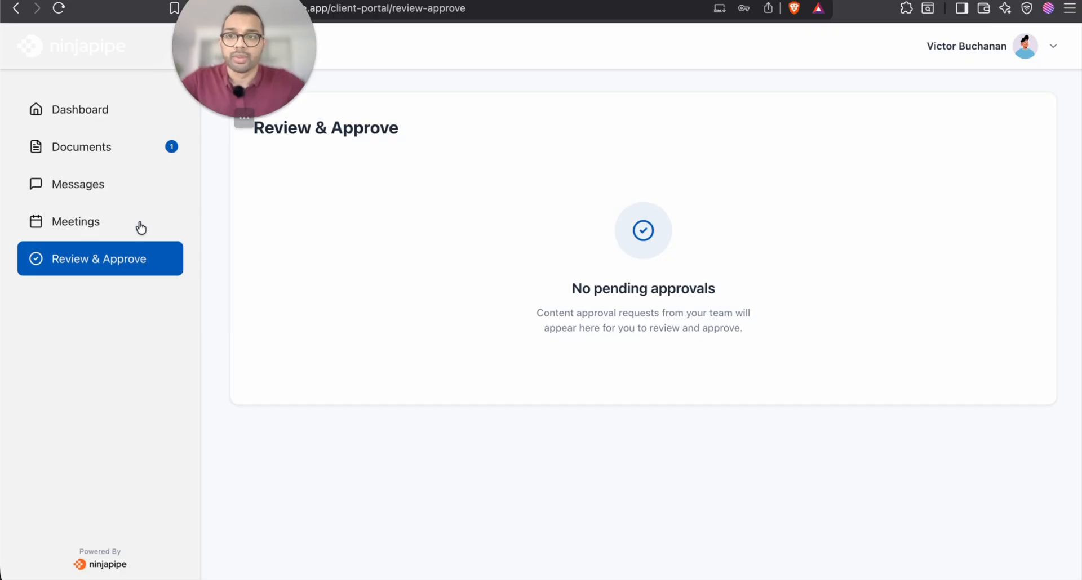
# As the client, request changes on the logo with 'I really dont like this. You guys need to do better'
pyautogui.click(138, 226)
pyautogui.click(120, 259)
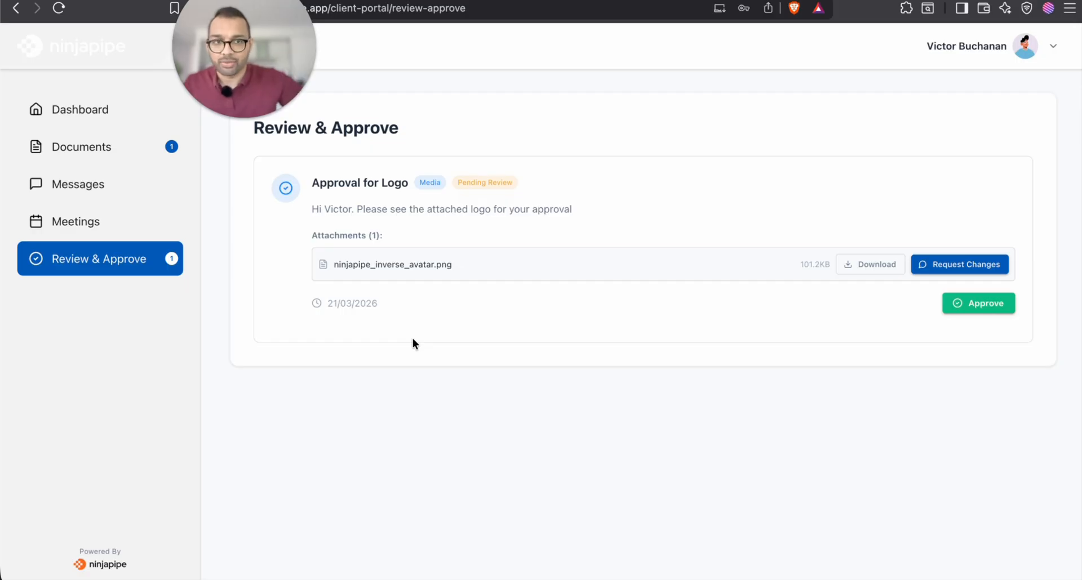
pyautogui.click(951, 266)
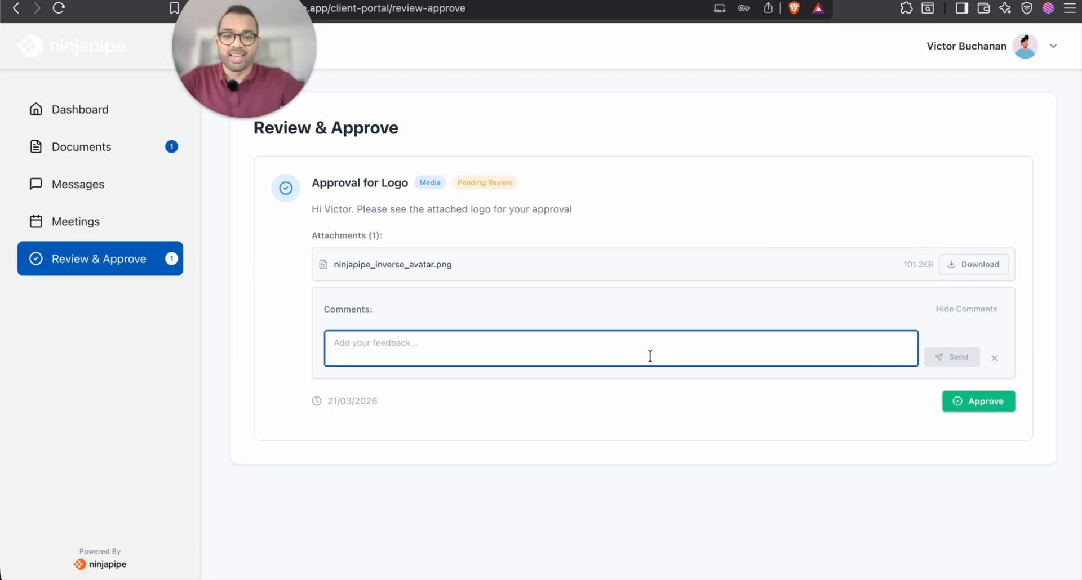
pyautogui.write('I really ')
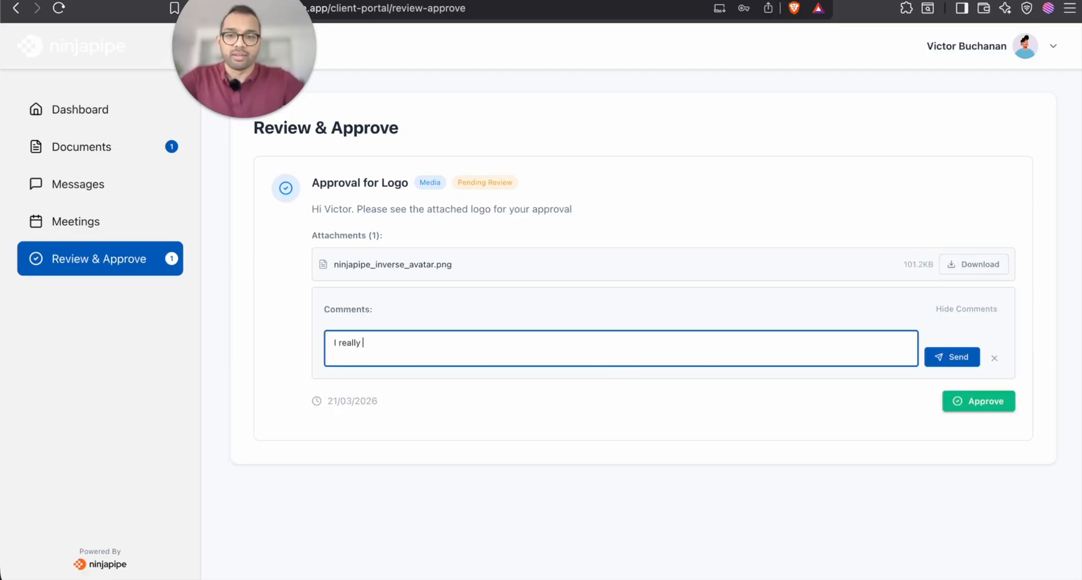
pyautogui.write('dont like this. Yo')
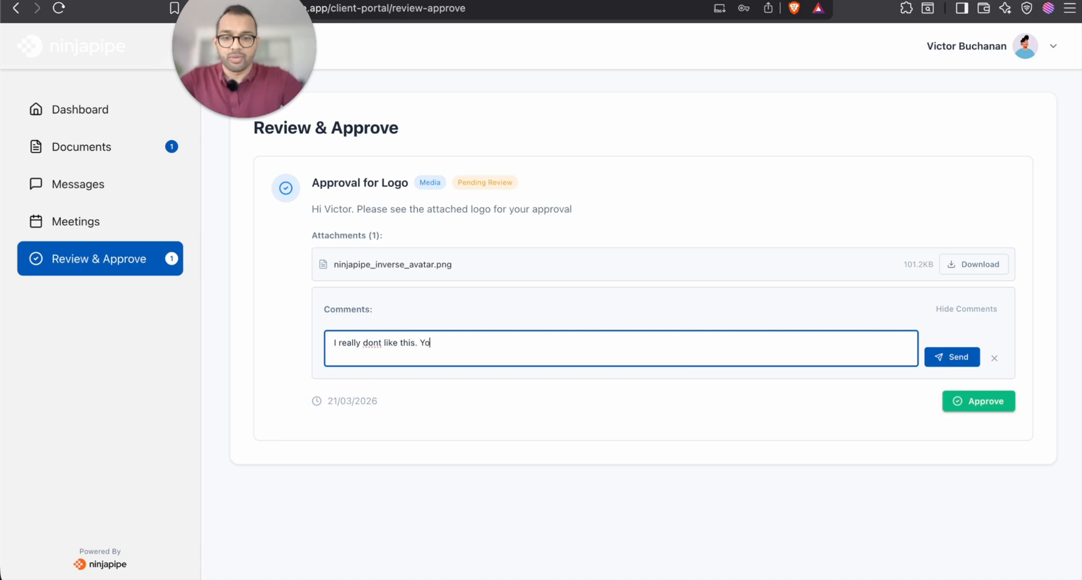
pyautogui.write('u guys need to do better')
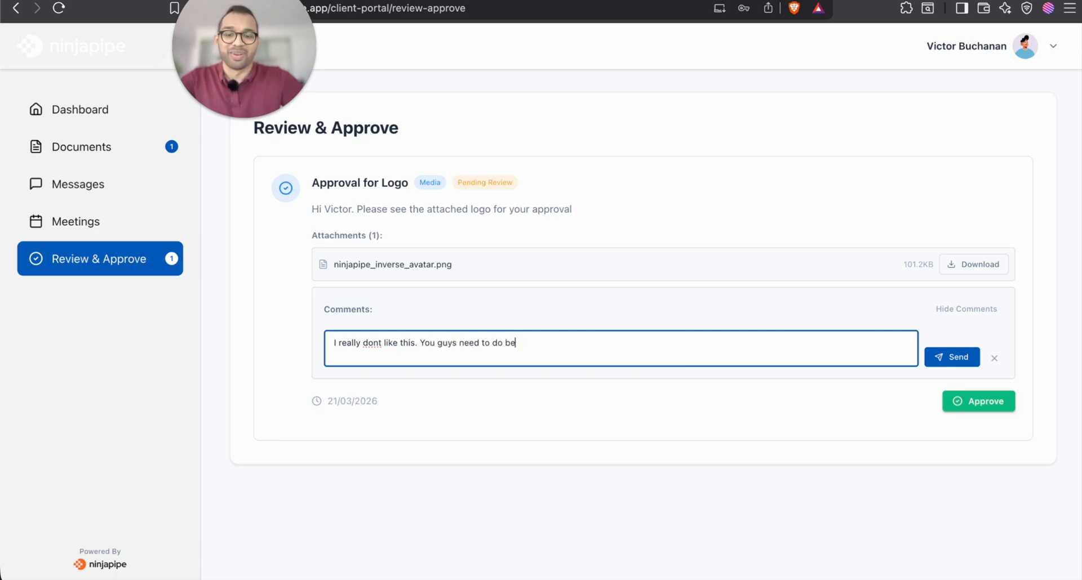
pyautogui.click(965, 355)
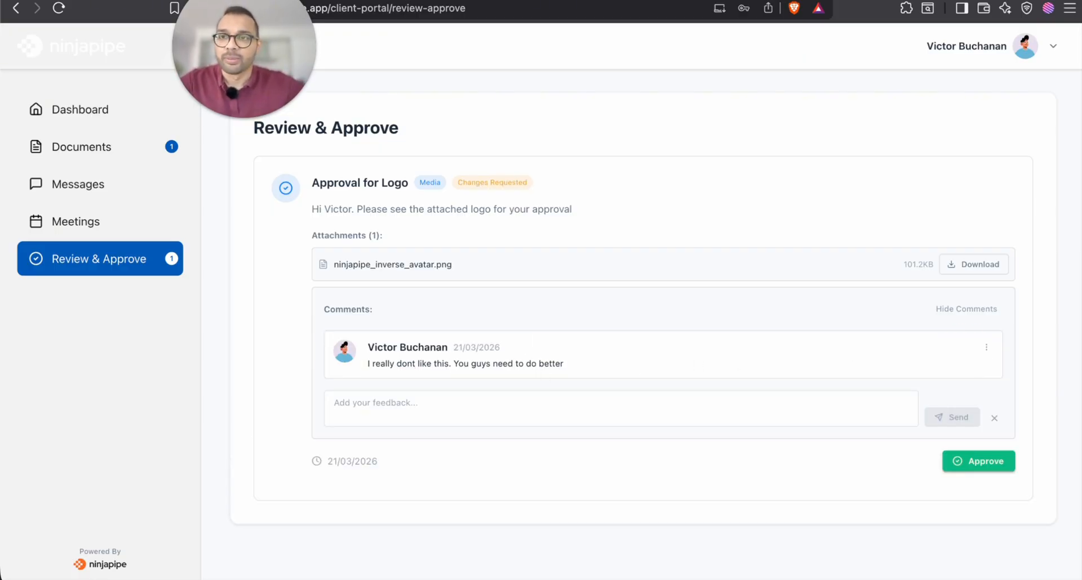
pyautogui.hotkey('ctrl', 'Tab')
pyautogui.scroll(1, 844, 197)
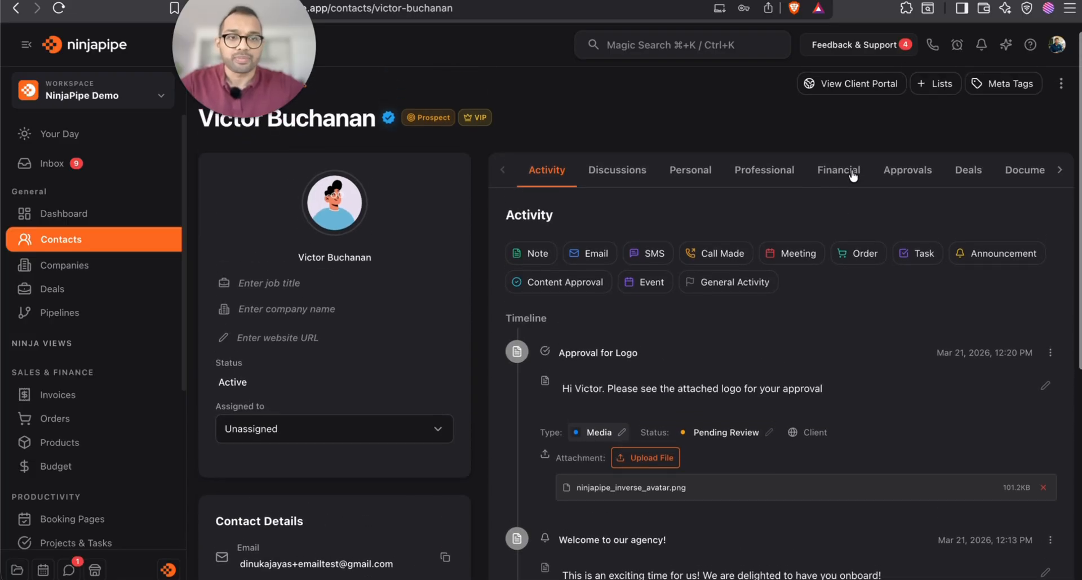
# In the contact's Approvals, reply to the client's logo complaint promising 'We can REDO this'
pyautogui.hscroll(3, 853, 175)
pyautogui.press('super+r')
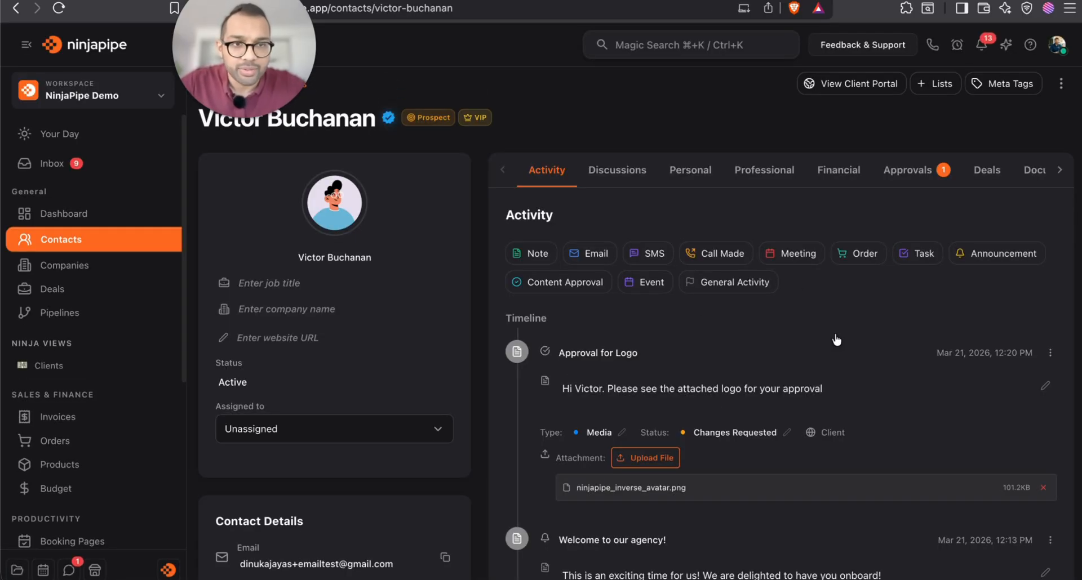
pyautogui.click(905, 176)
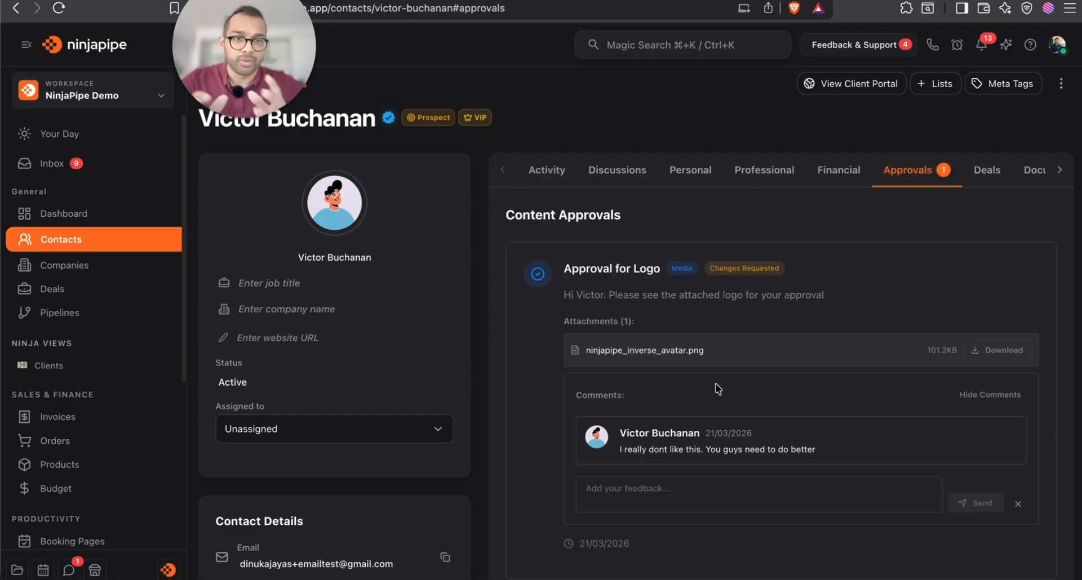
pyautogui.scroll(-3, 672, 468)
pyautogui.click(696, 359)
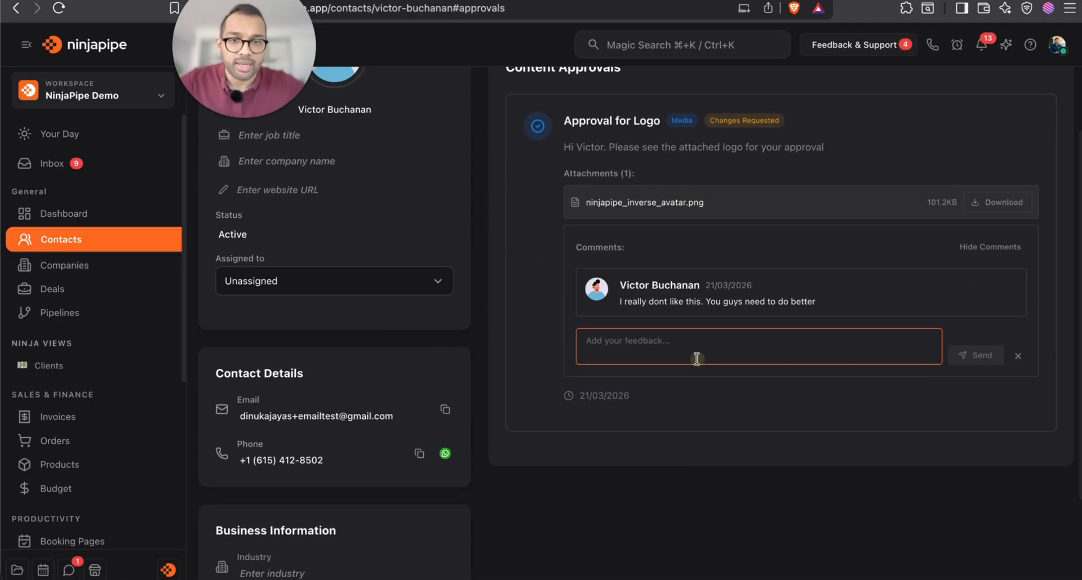
pyautogui.write('No wo')
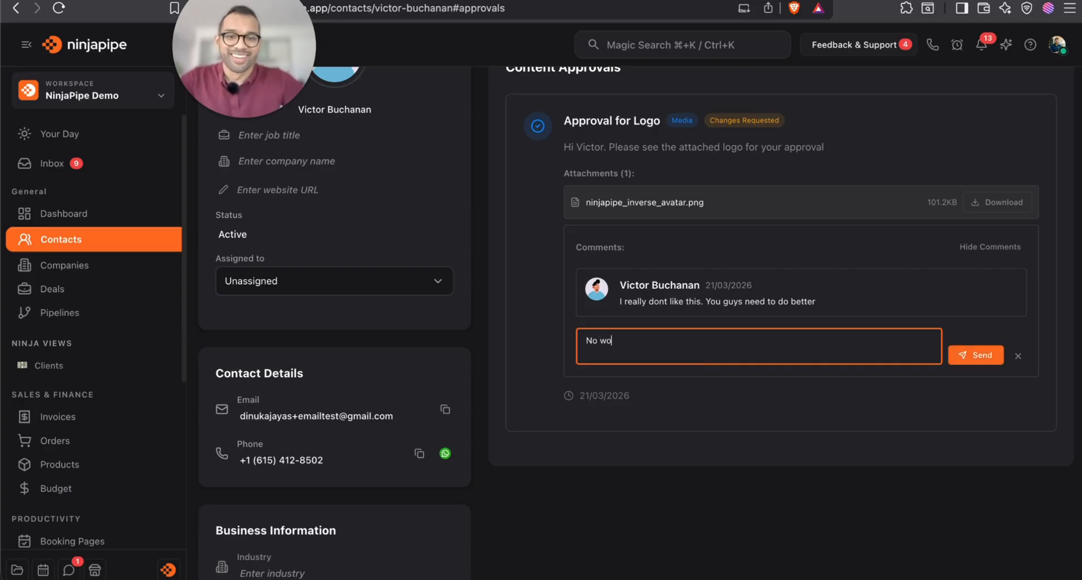
pyautogui.write('rries Victor')
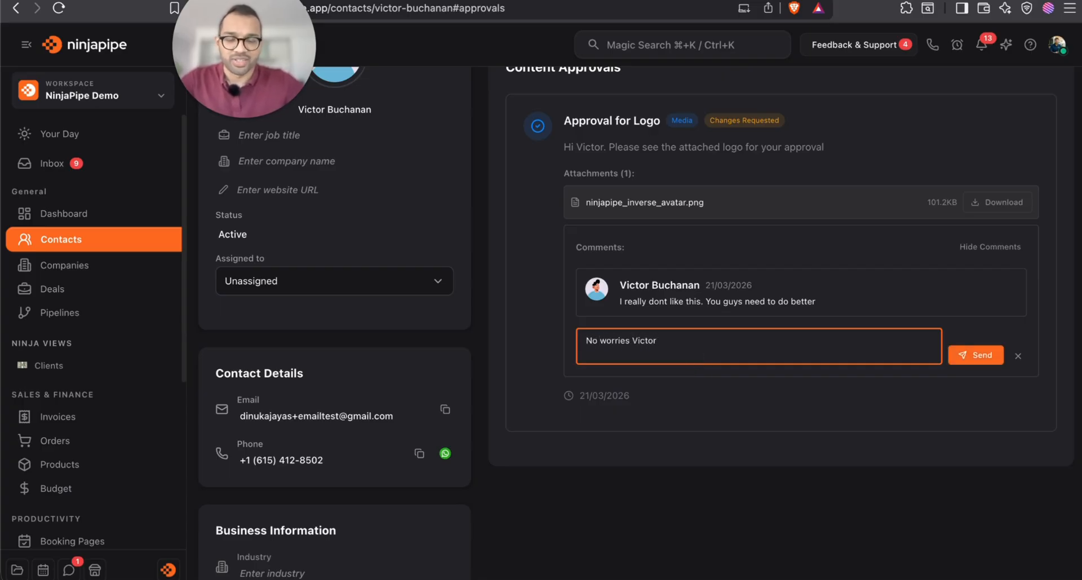
pyautogui.write('. We can REDO this')
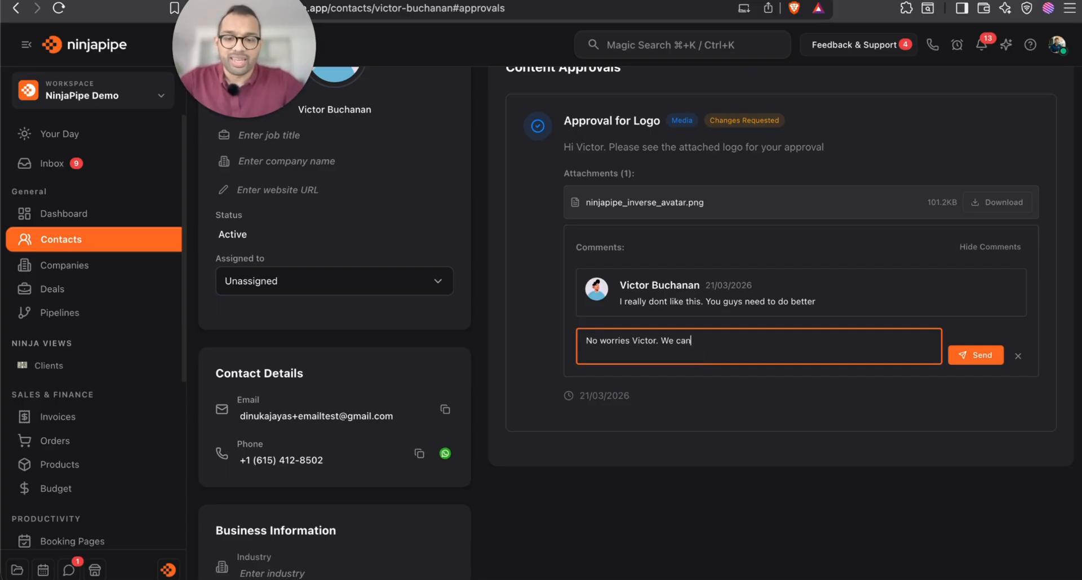
pyautogui.click(961, 354)
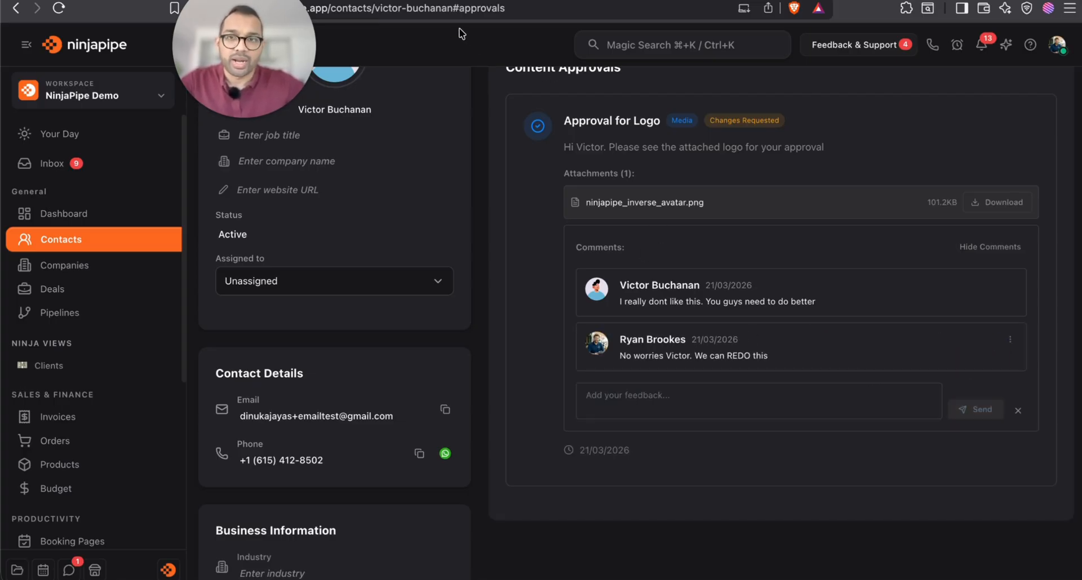
pyautogui.hotkey('ctrl', 'Tab')
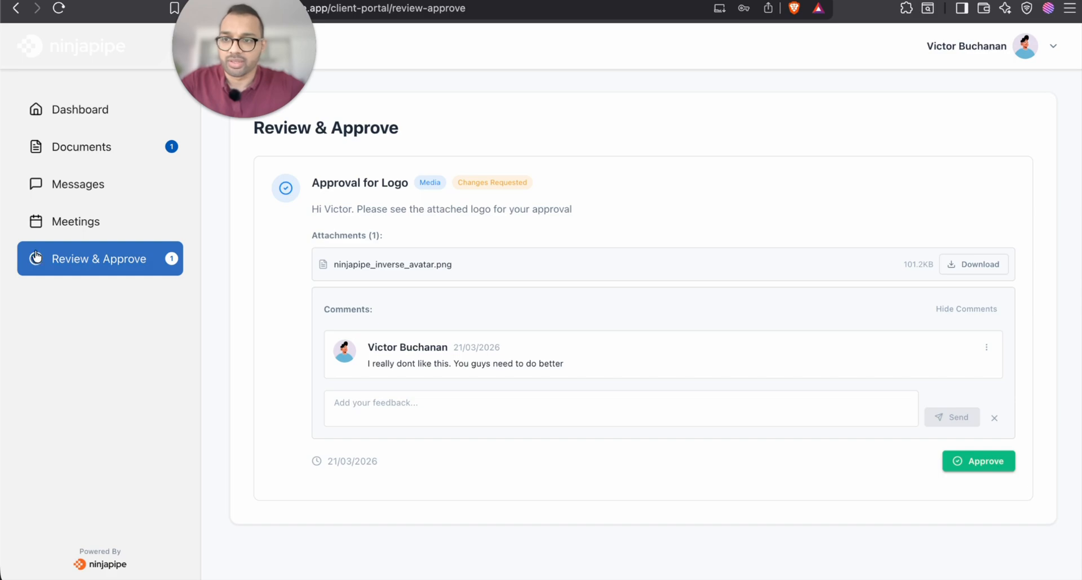
# As the client, approve the Approval for Logo item on the Review & Approve page
pyautogui.click(87, 228)
pyautogui.click(90, 258)
pyautogui.click(463, 445)
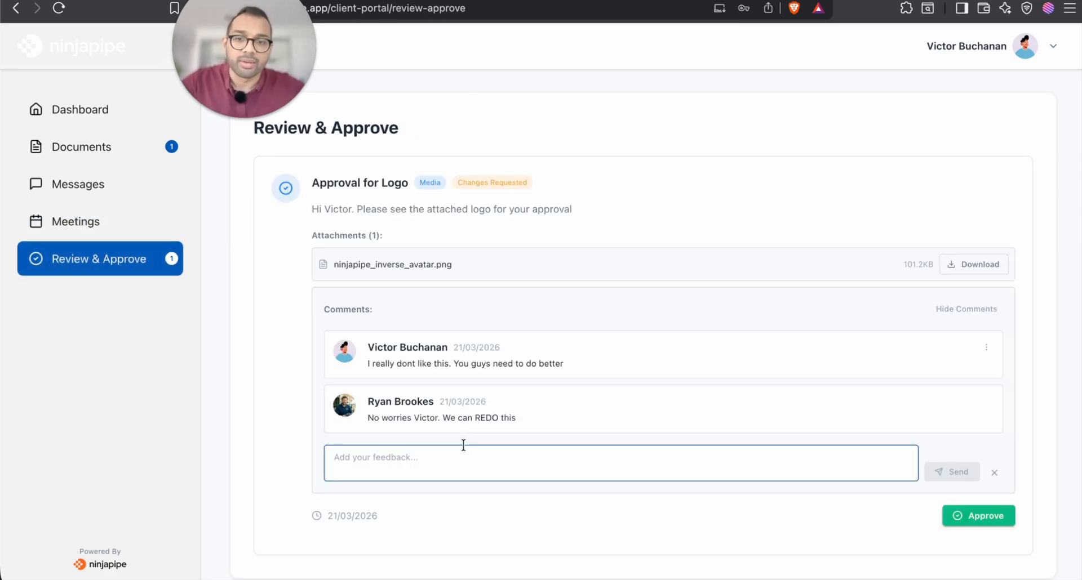
pyautogui.click(521, 442)
pyautogui.click(514, 456)
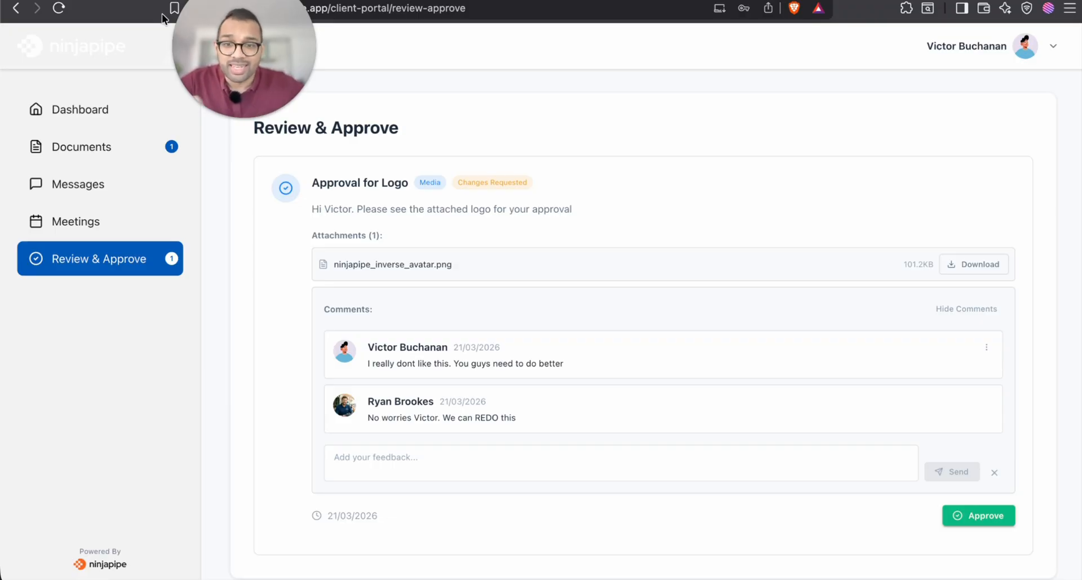
pyautogui.click(968, 528)
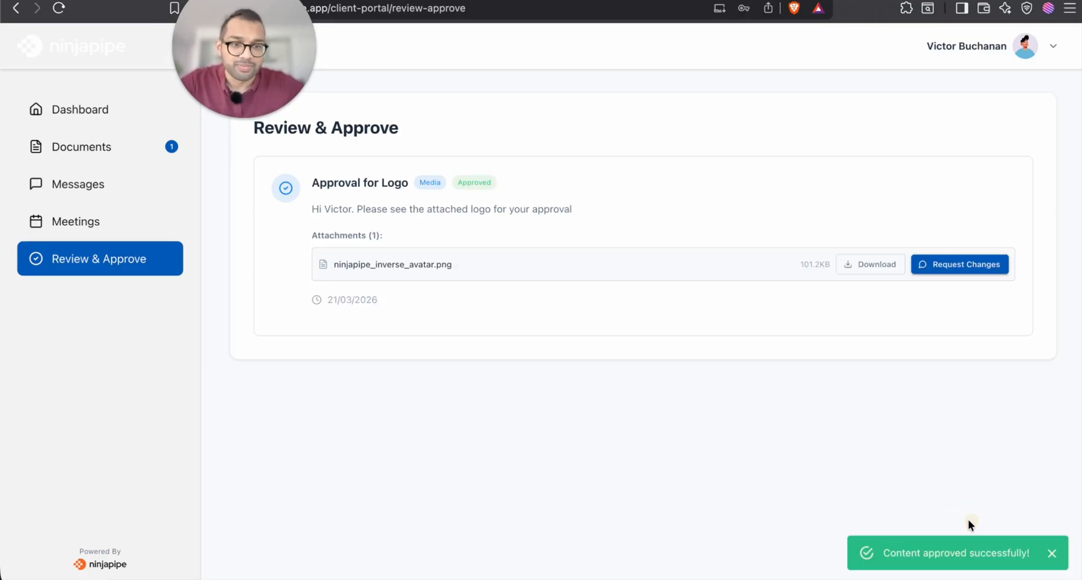
pyautogui.click(208, 1)
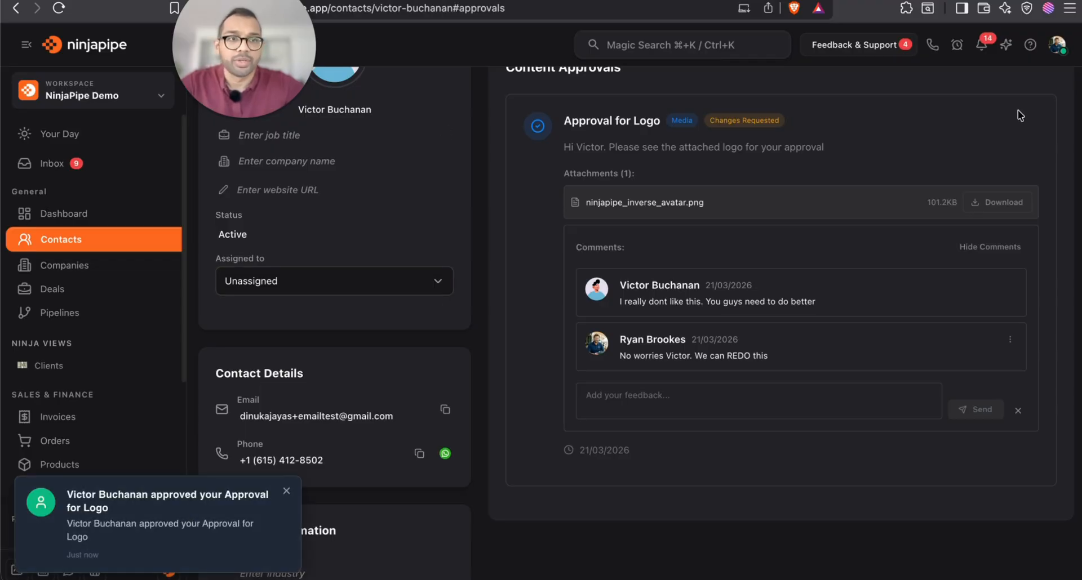
# Check the approval notification, then return the contact page to its Activity timeline
pyautogui.click(980, 45)
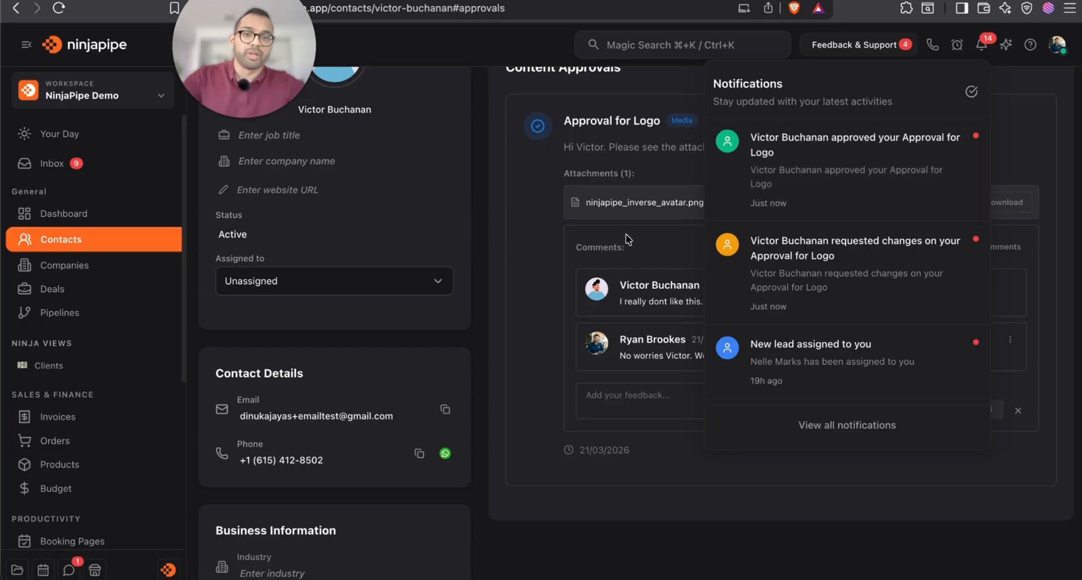
pyautogui.click(592, 238)
pyautogui.scroll(3, 539, 201)
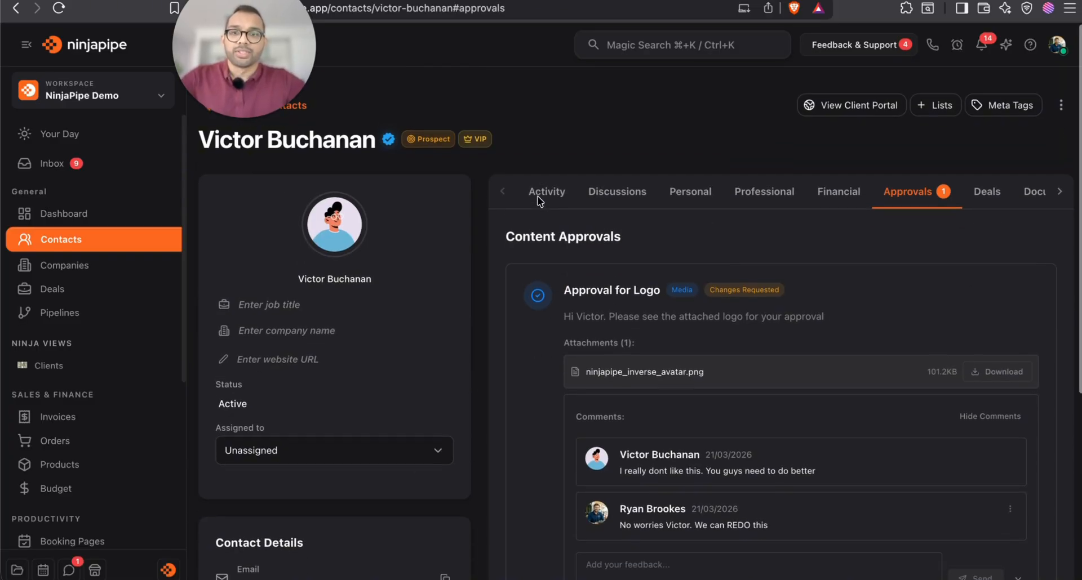
pyautogui.click(547, 183)
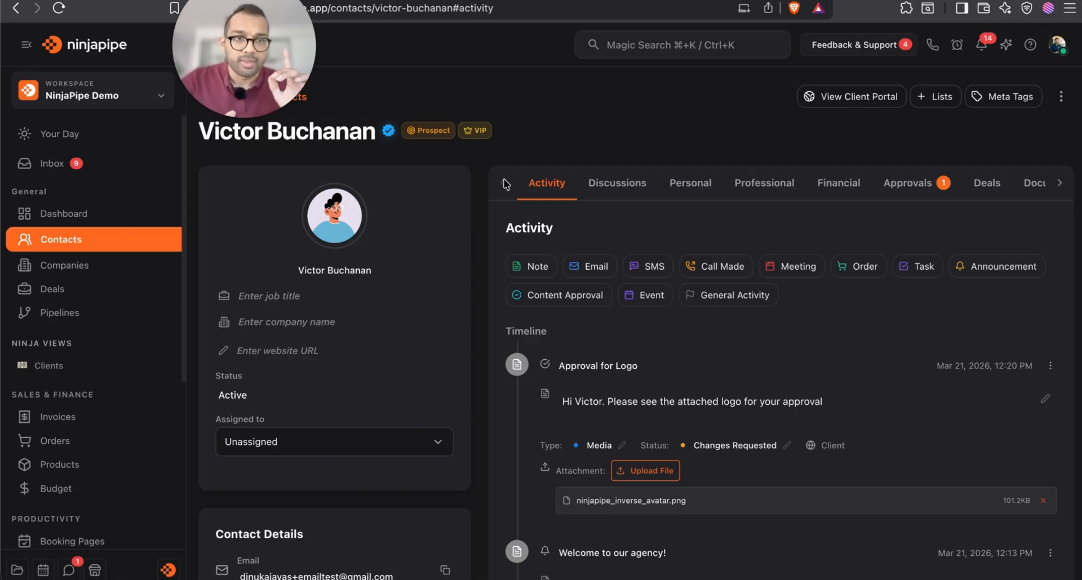
pyautogui.click(1060, 96)
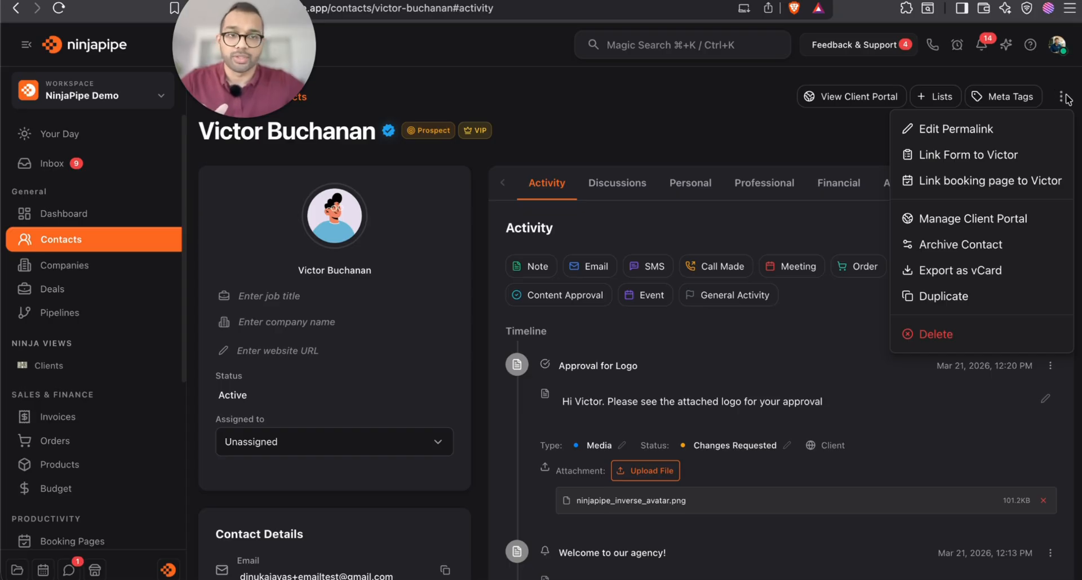
# Revoke the client's portal access through Manage Client Portal and confirm Revoke Access
pyautogui.click(969, 221)
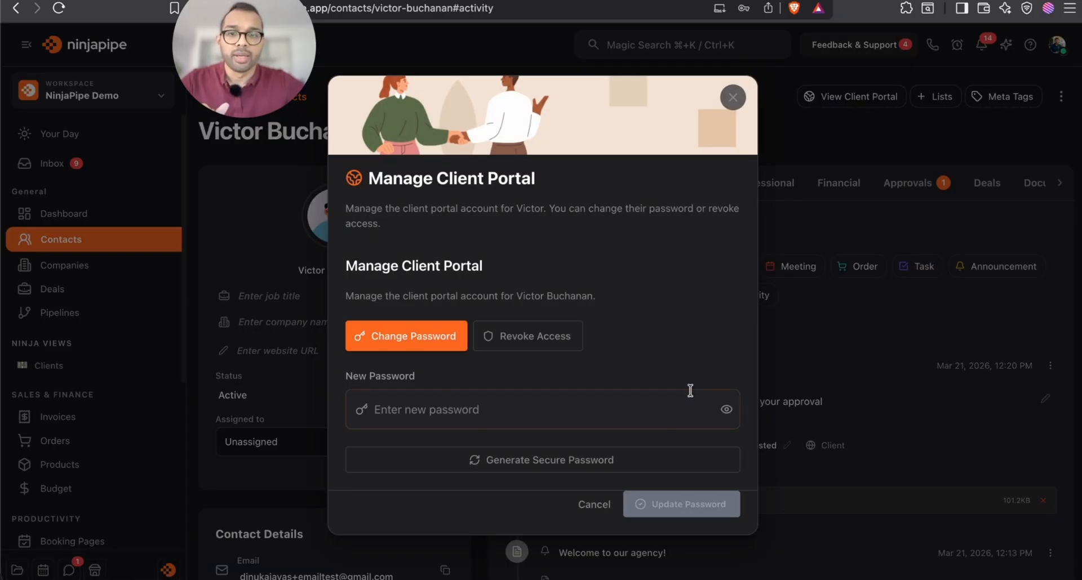
pyautogui.click(552, 344)
pyautogui.click(711, 499)
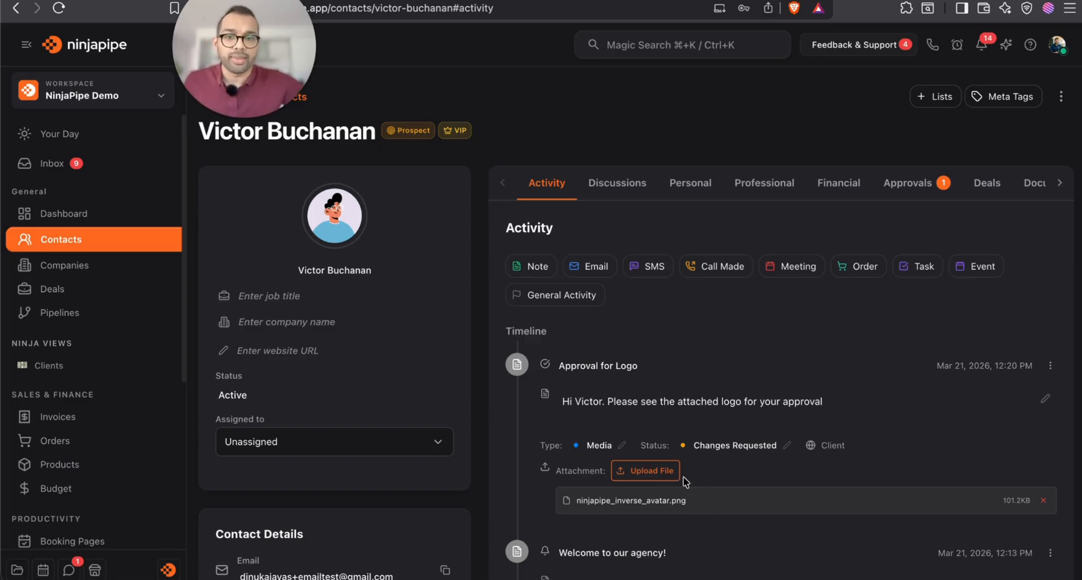
pyautogui.scroll(-3, 704, 404)
pyautogui.scroll(-4, 816, 333)
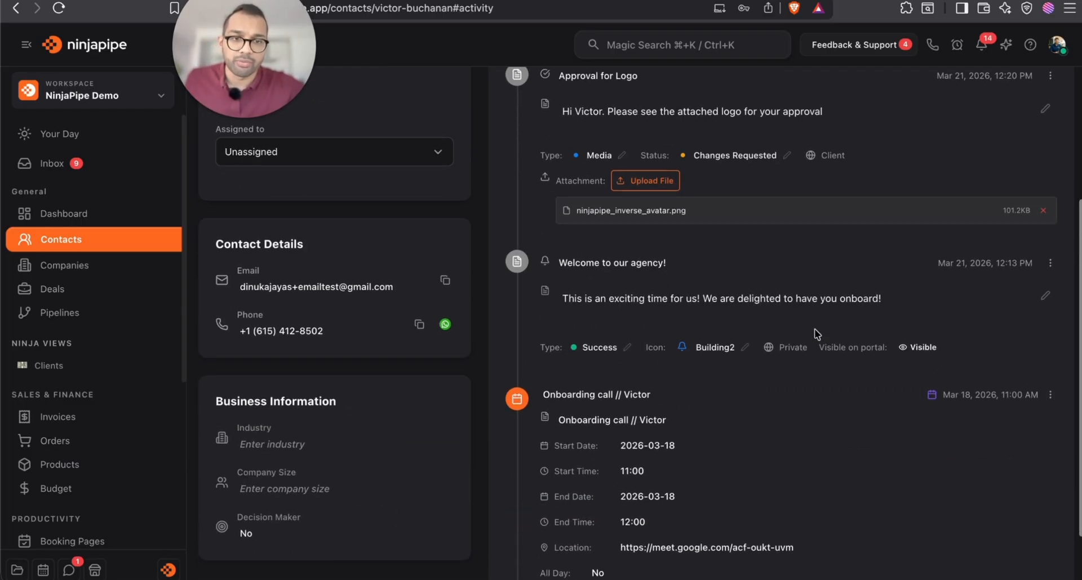
pyautogui.scroll(-2, 845, 417)
pyautogui.scroll(10, 787, 459)
pyautogui.scroll(-2, 787, 460)
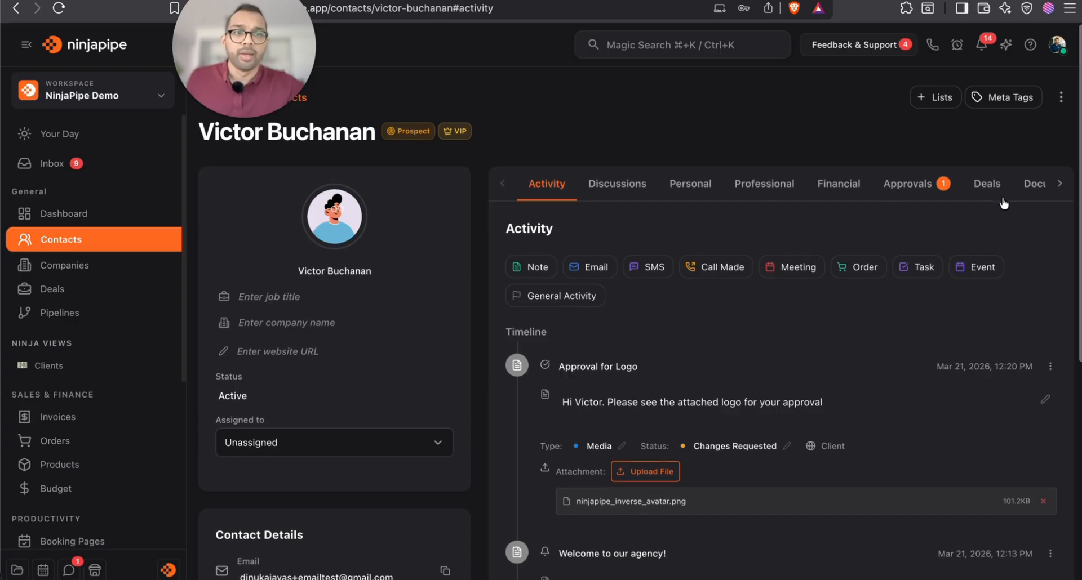